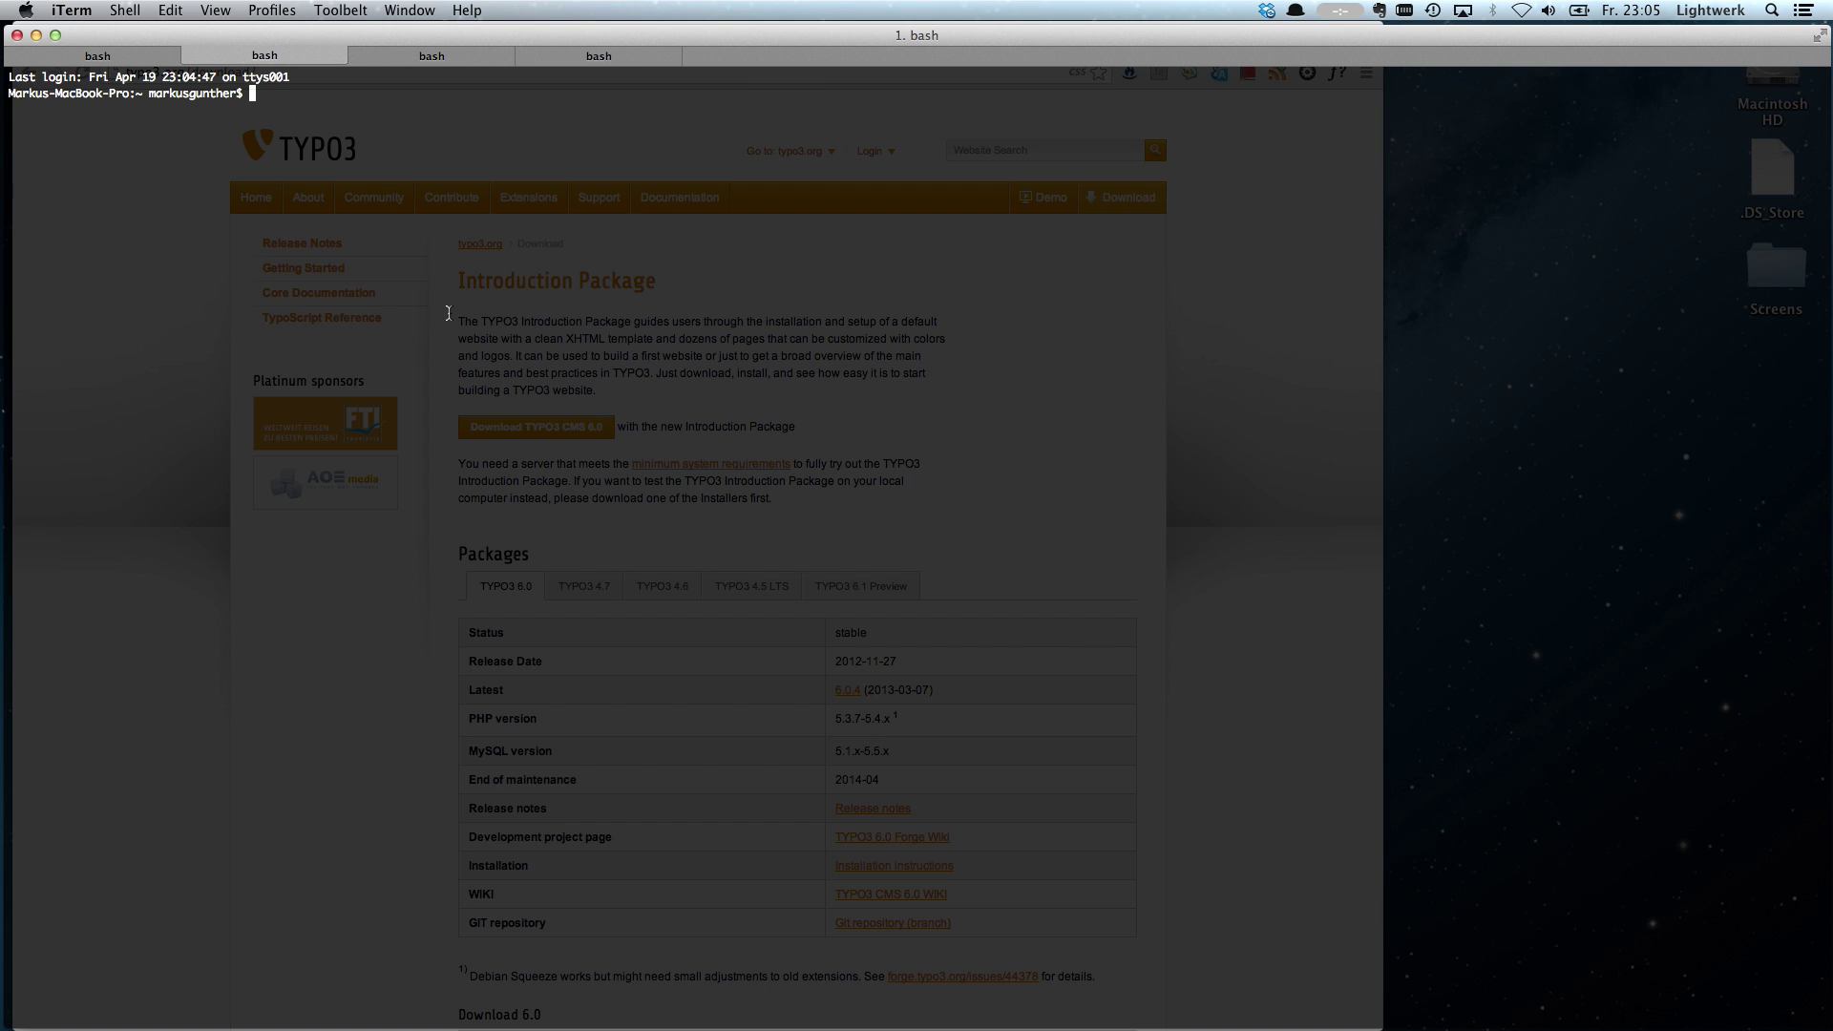
- Switch from iTerm to Chrome, where the TYPO3 download page with the Introduction Package is open
key("super+Tab")
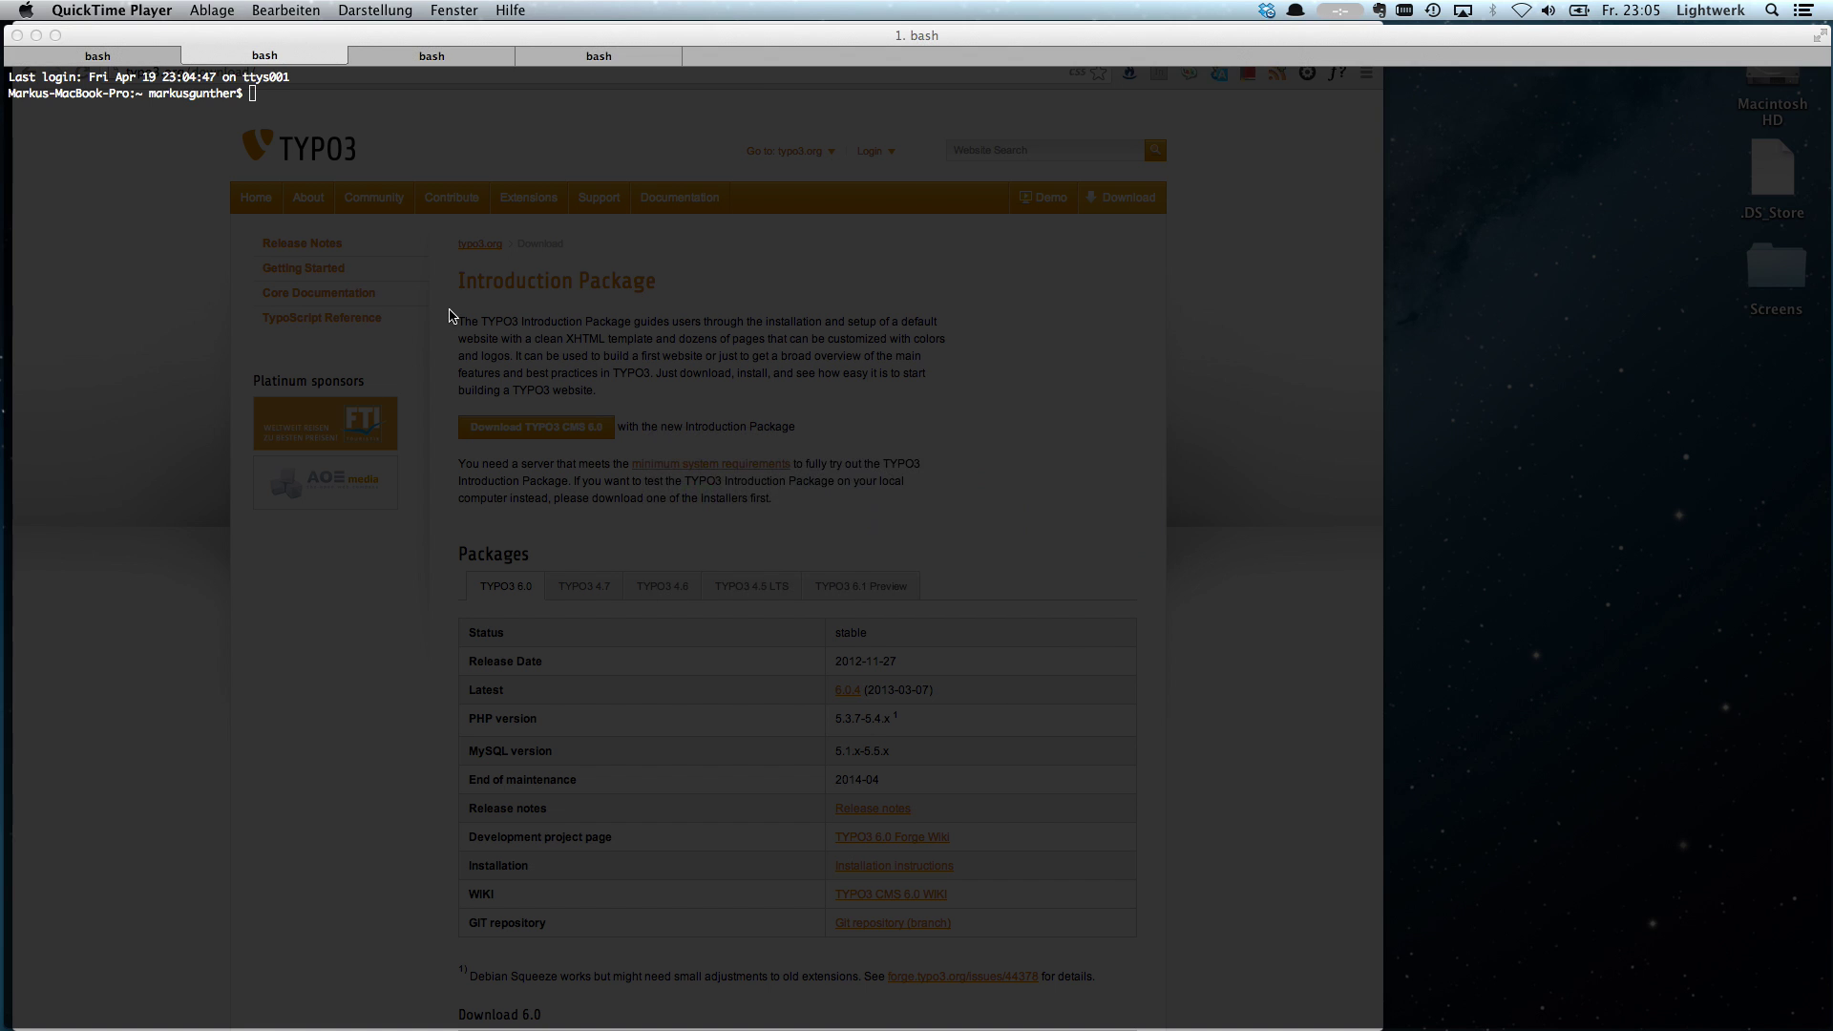
key("super+Tab")
key("Tab")
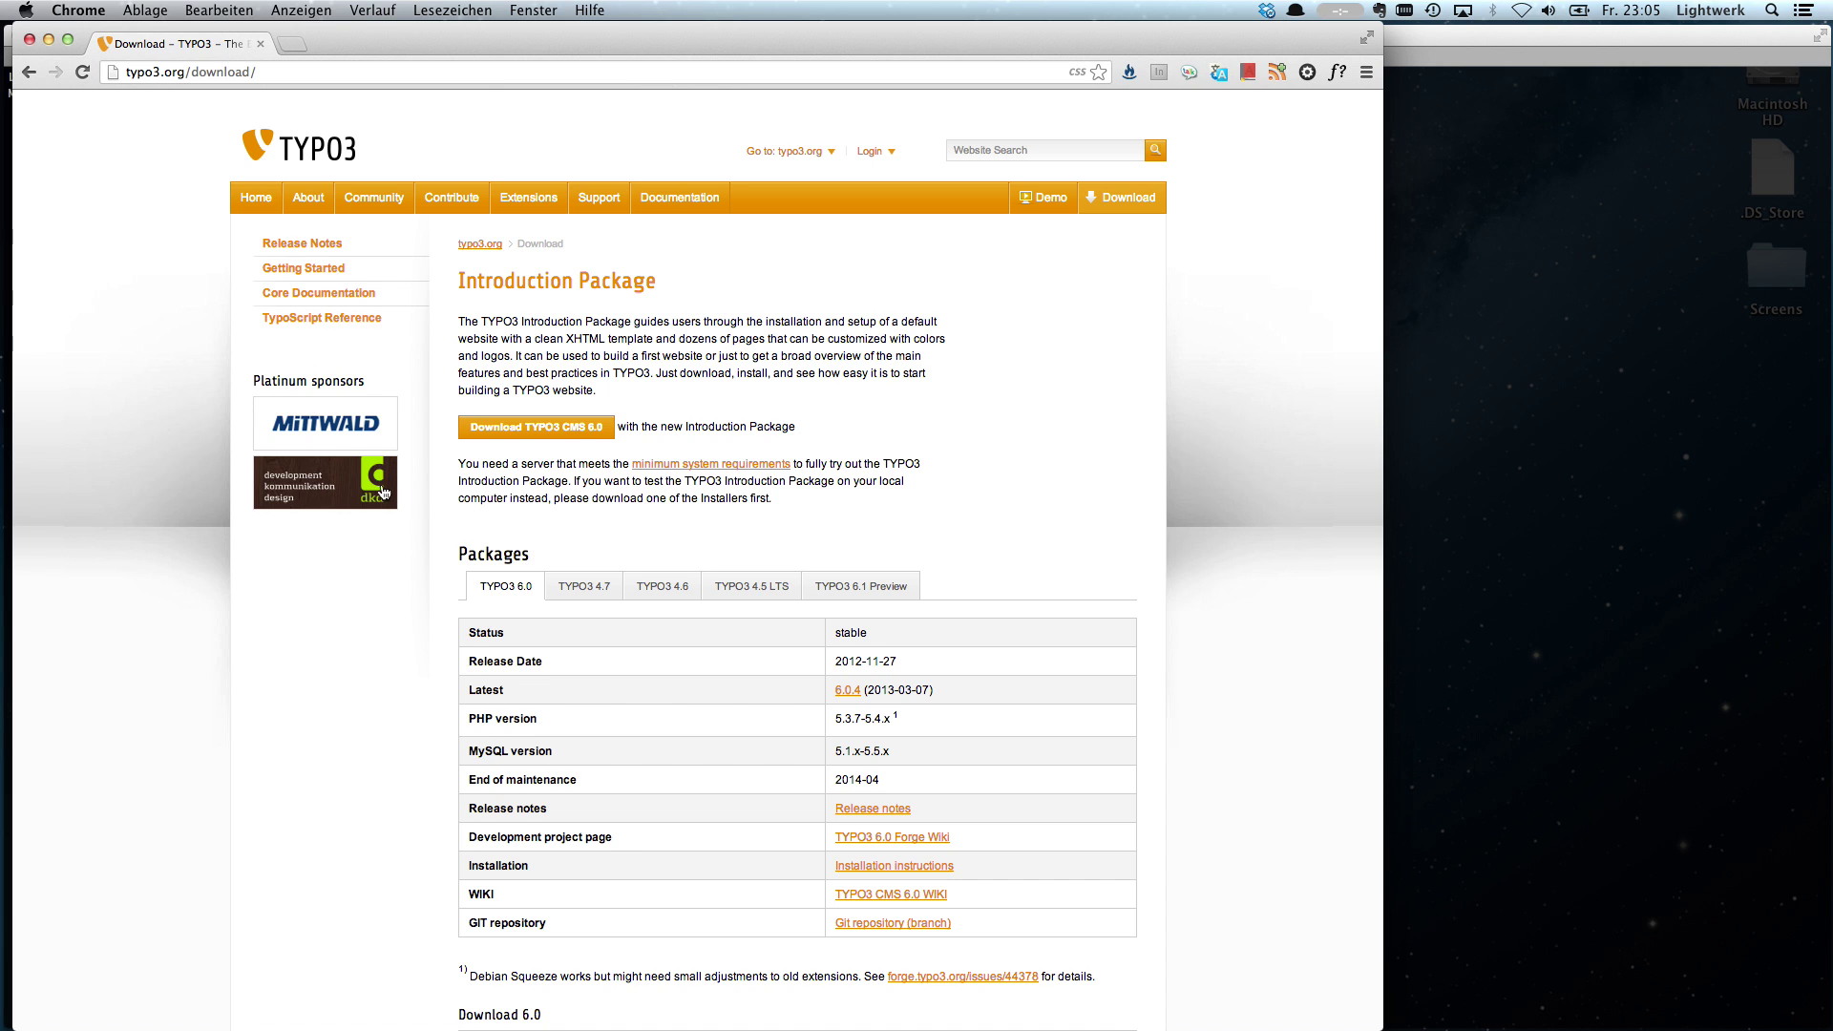
scroll(425, 764, "down", 2)
scroll(425, 771, "down", 3)
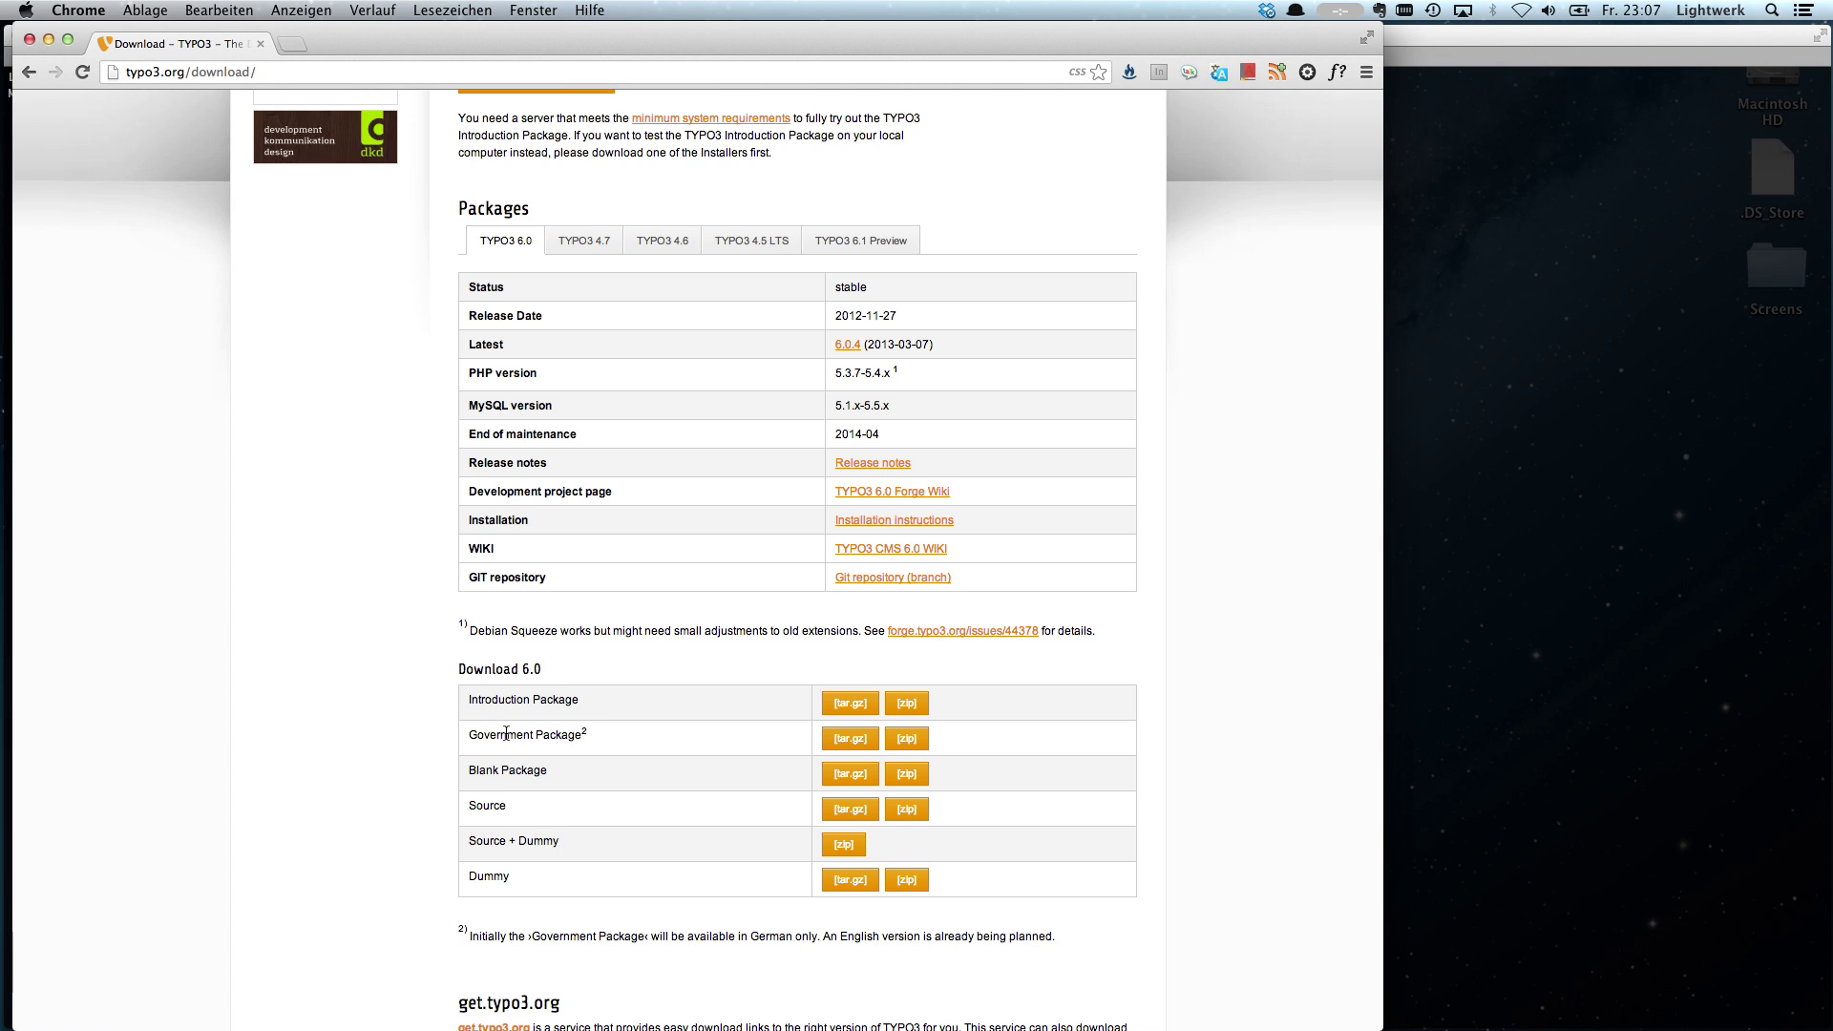
- Compare the 6.1 Preview with TYPO3 6.0, then download the 6.0 Introduction Package tar.gz
key("ctrl+super+d")
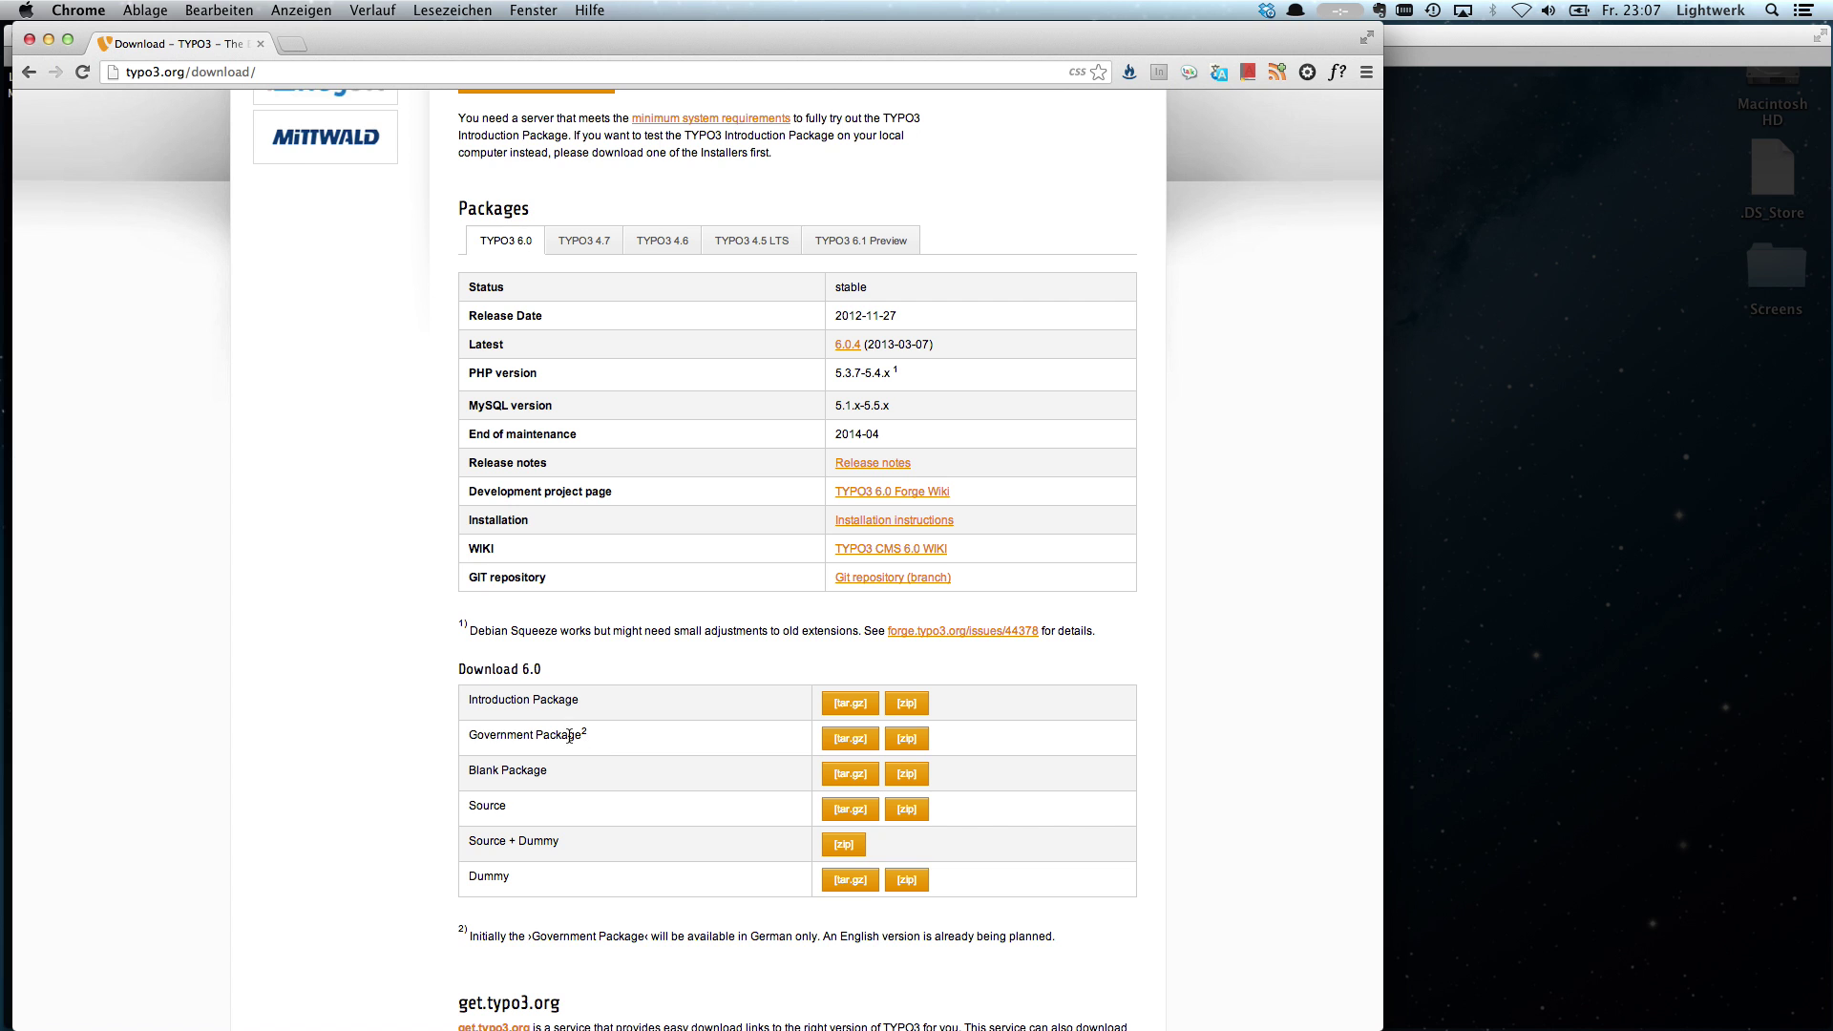
scroll(623, 746, "down", 2)
scroll(624, 745, "down", 3)
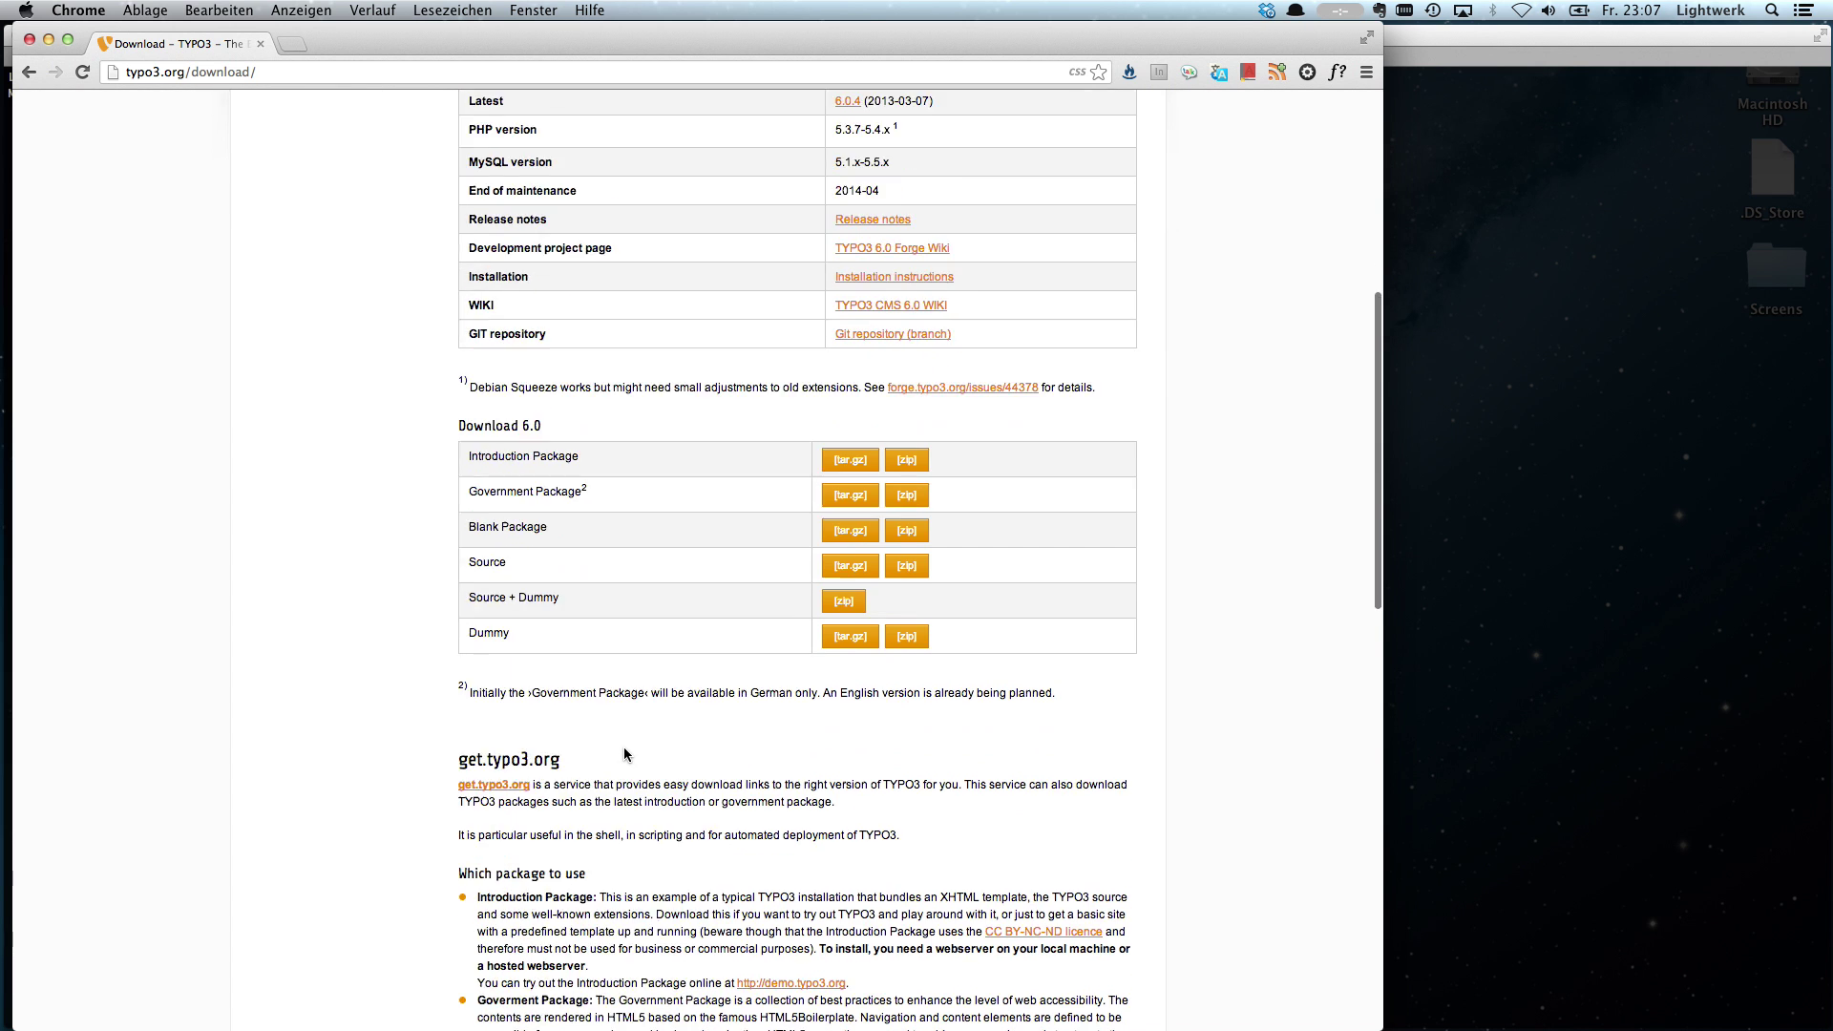
scroll(623, 746, "up", 4)
scroll(623, 746, "up", 1)
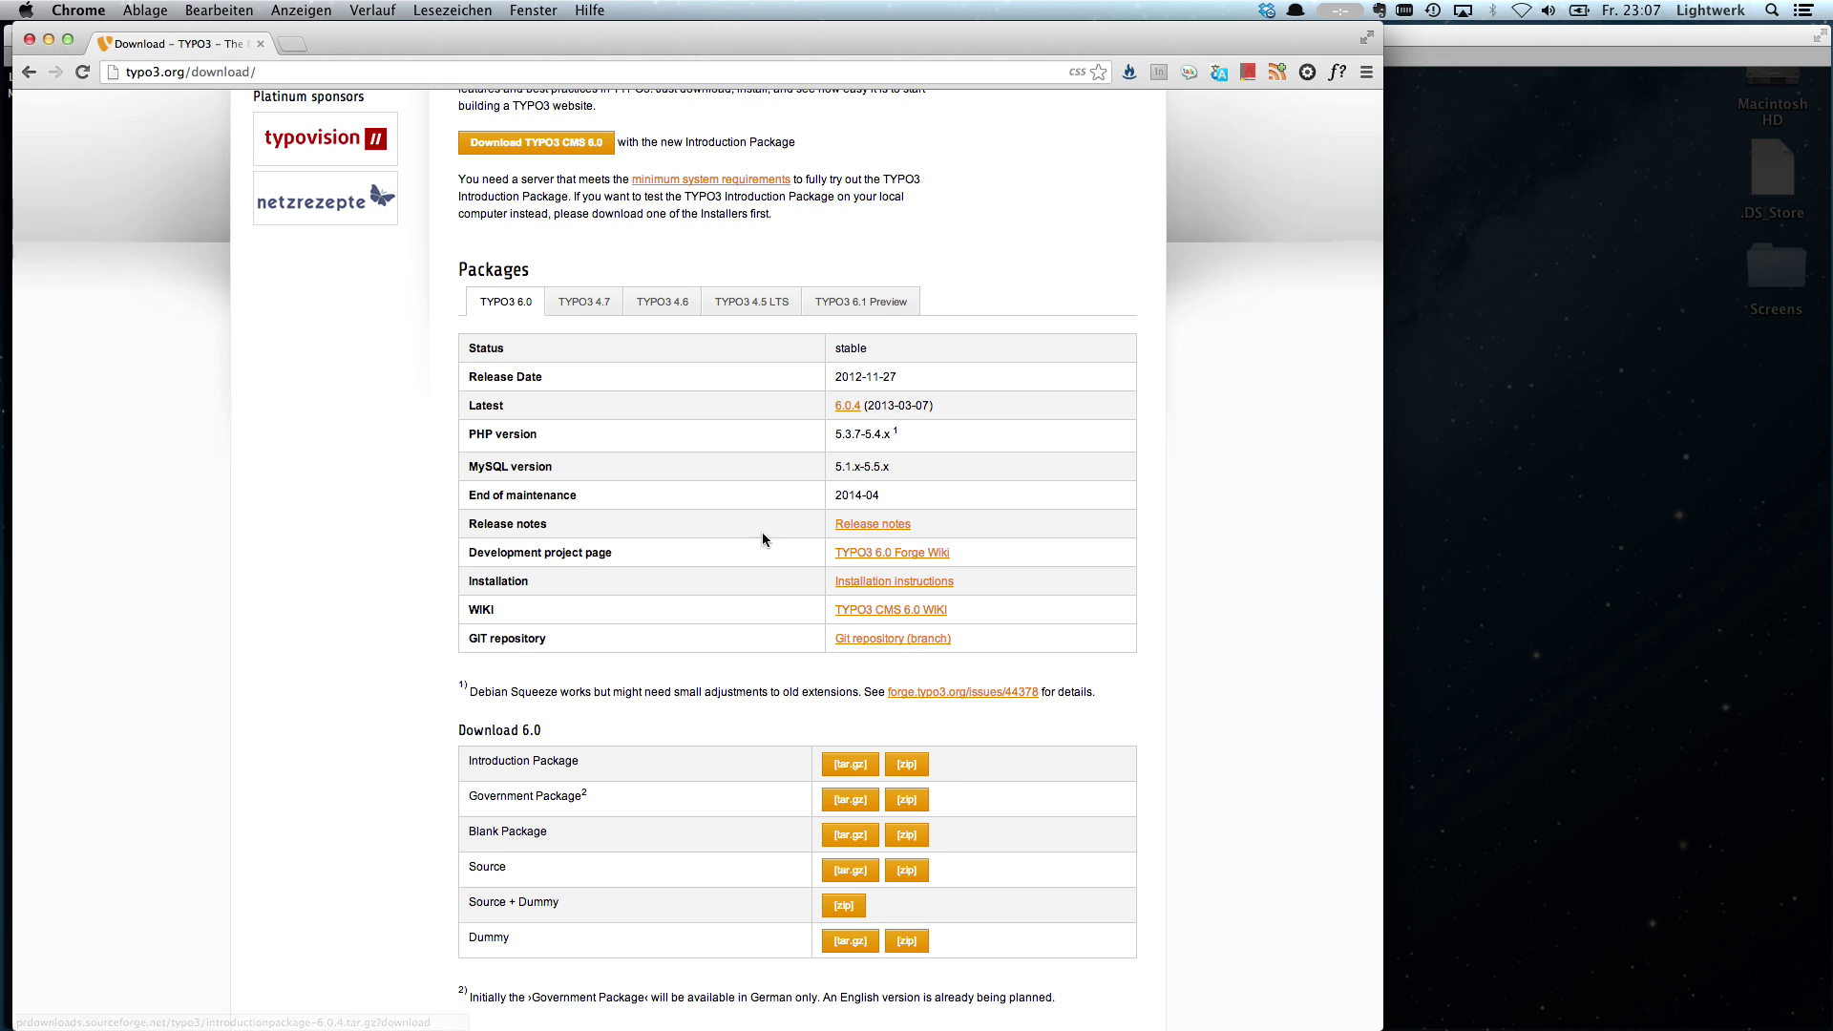
left_click(868, 316)
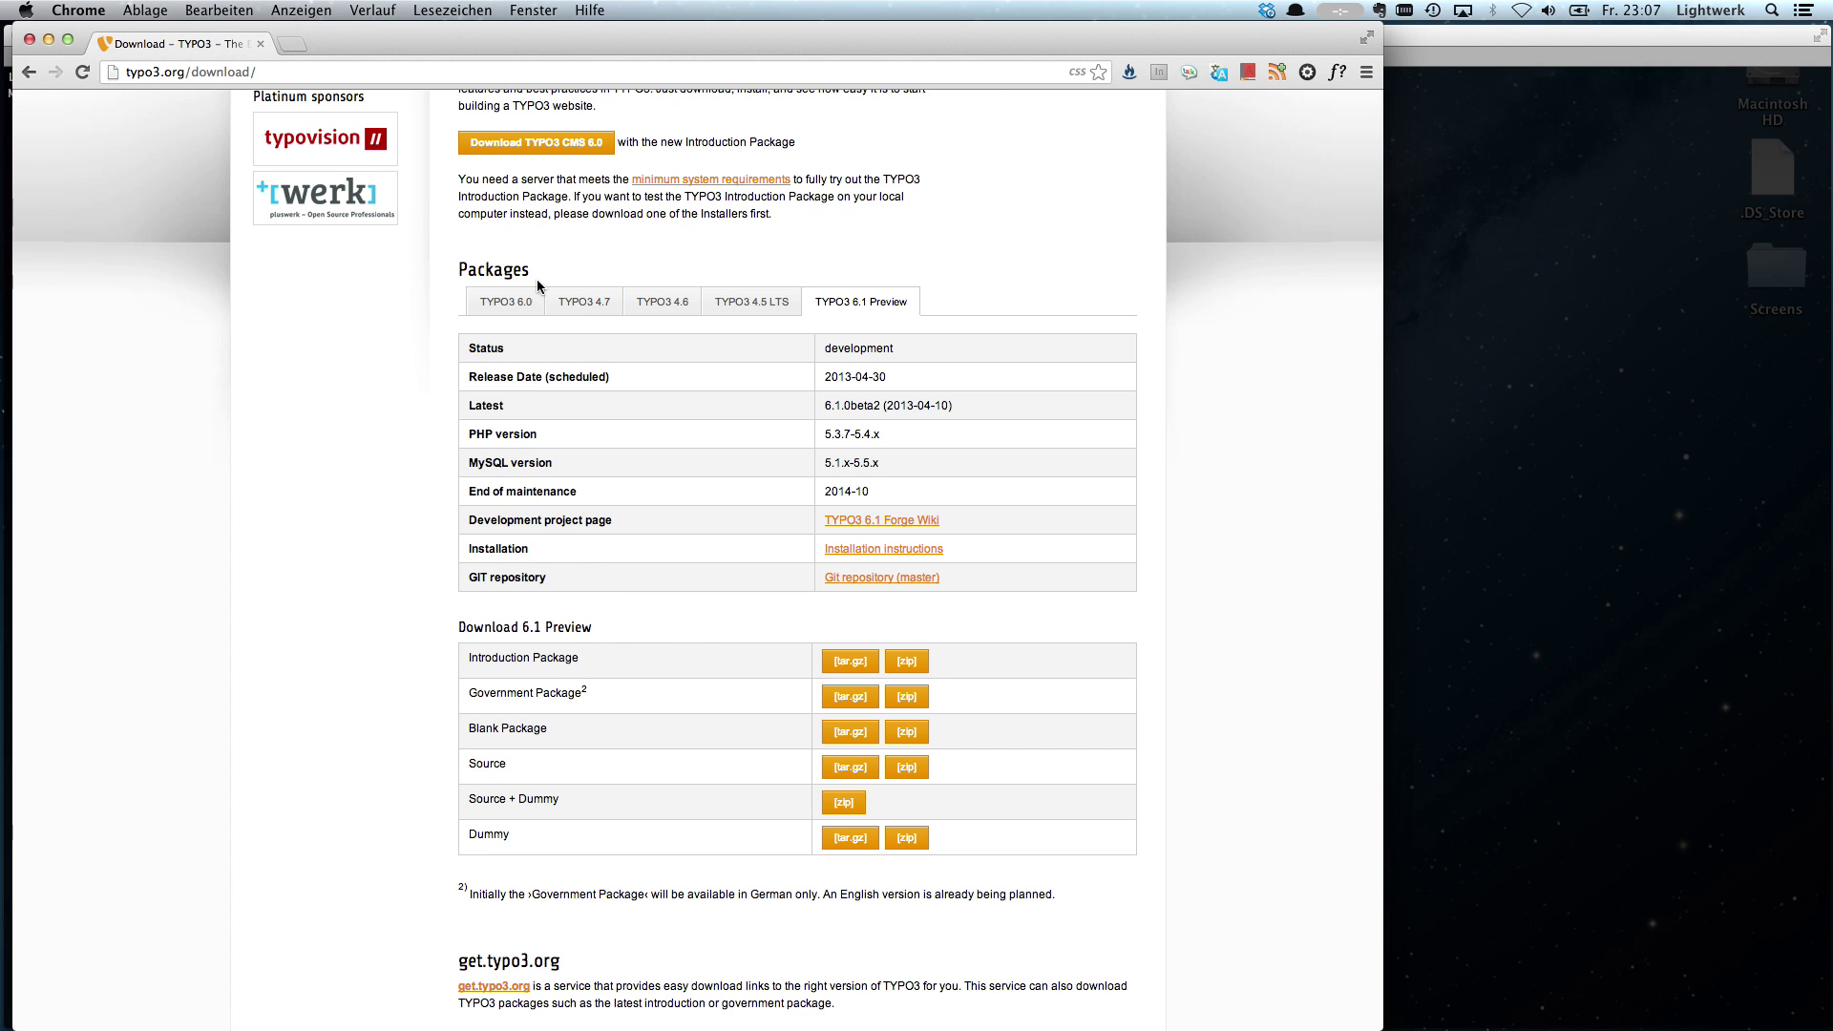
left_click(521, 298)
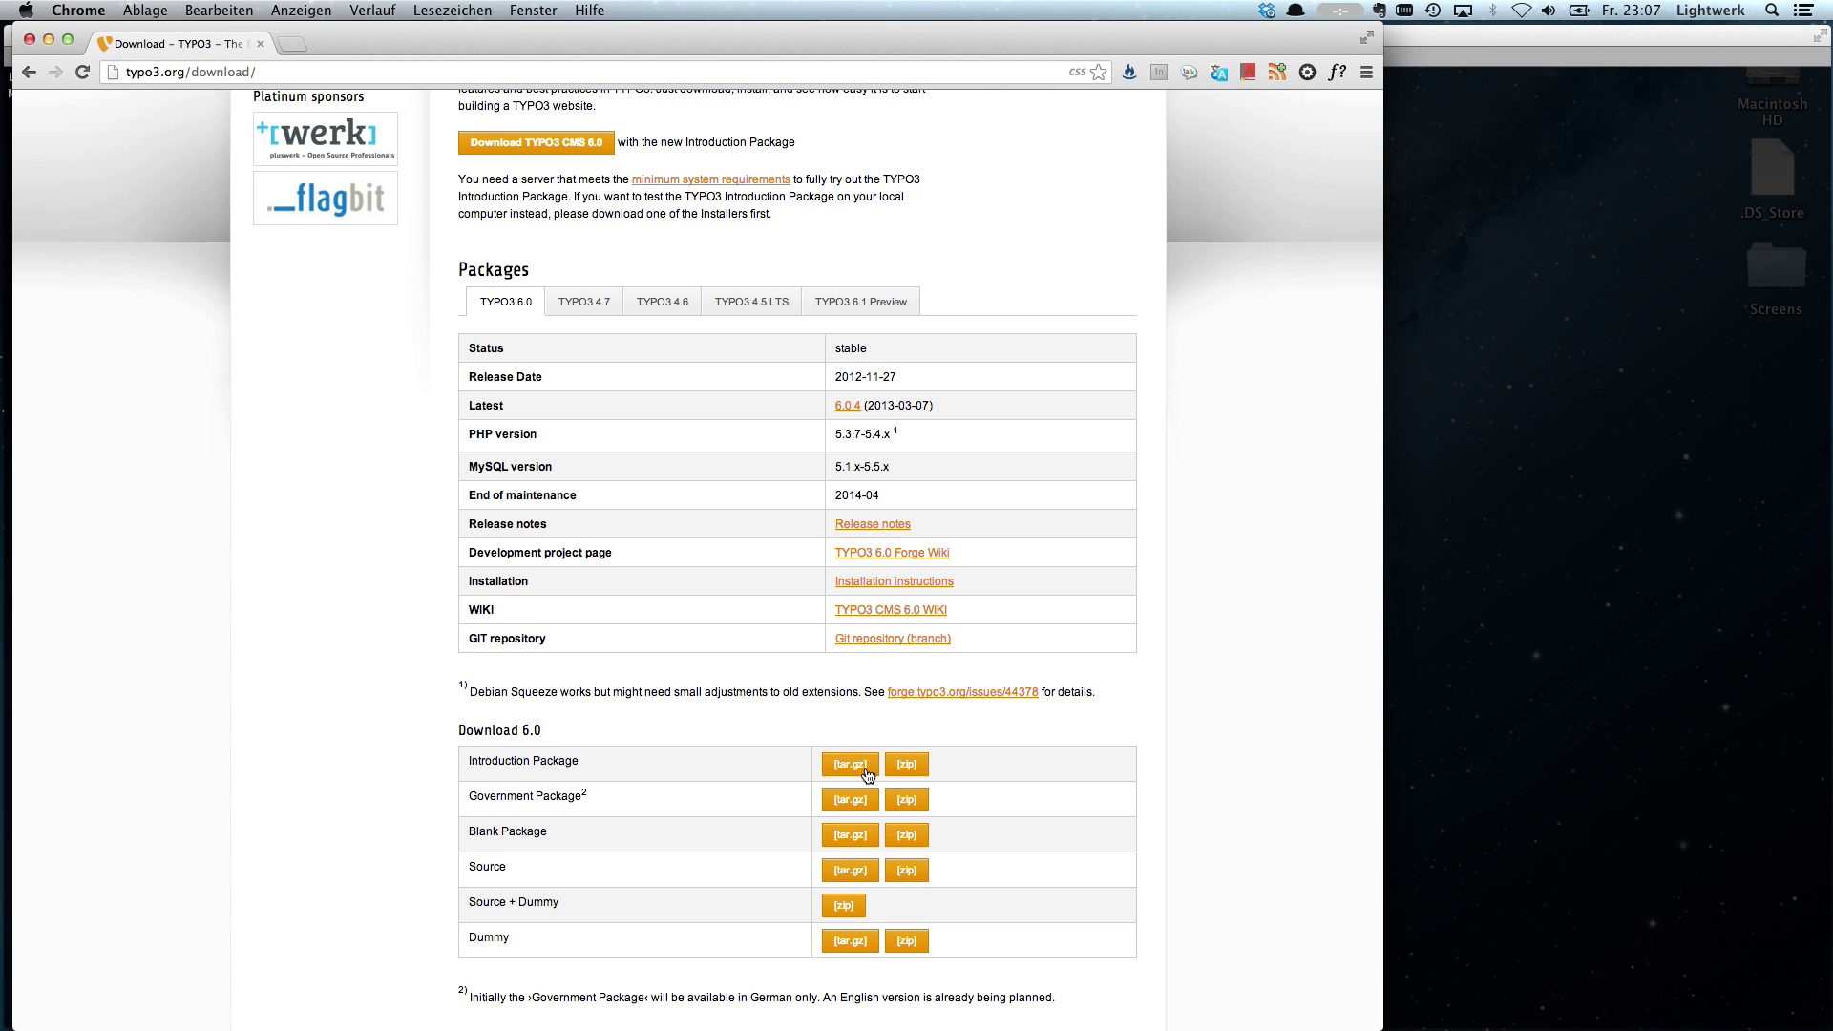
left_click(902, 766)
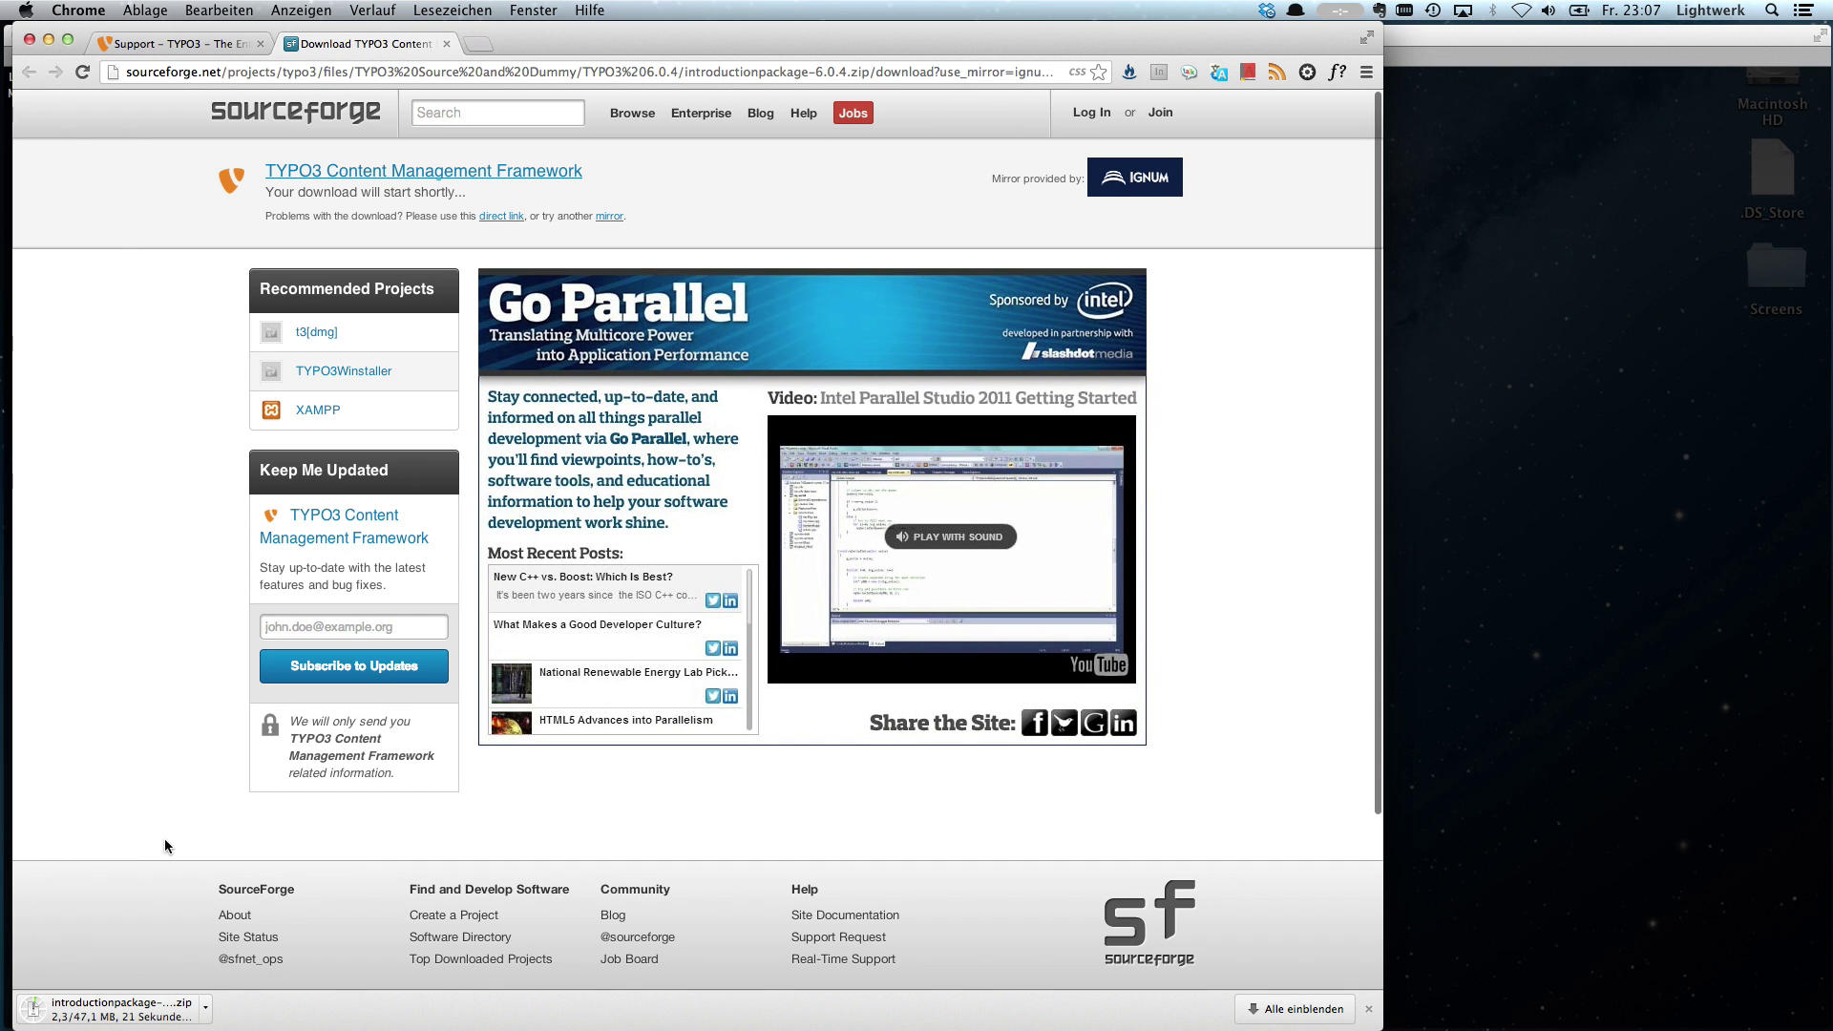
- Close the extra SourceForge download page
key("super+Tab")
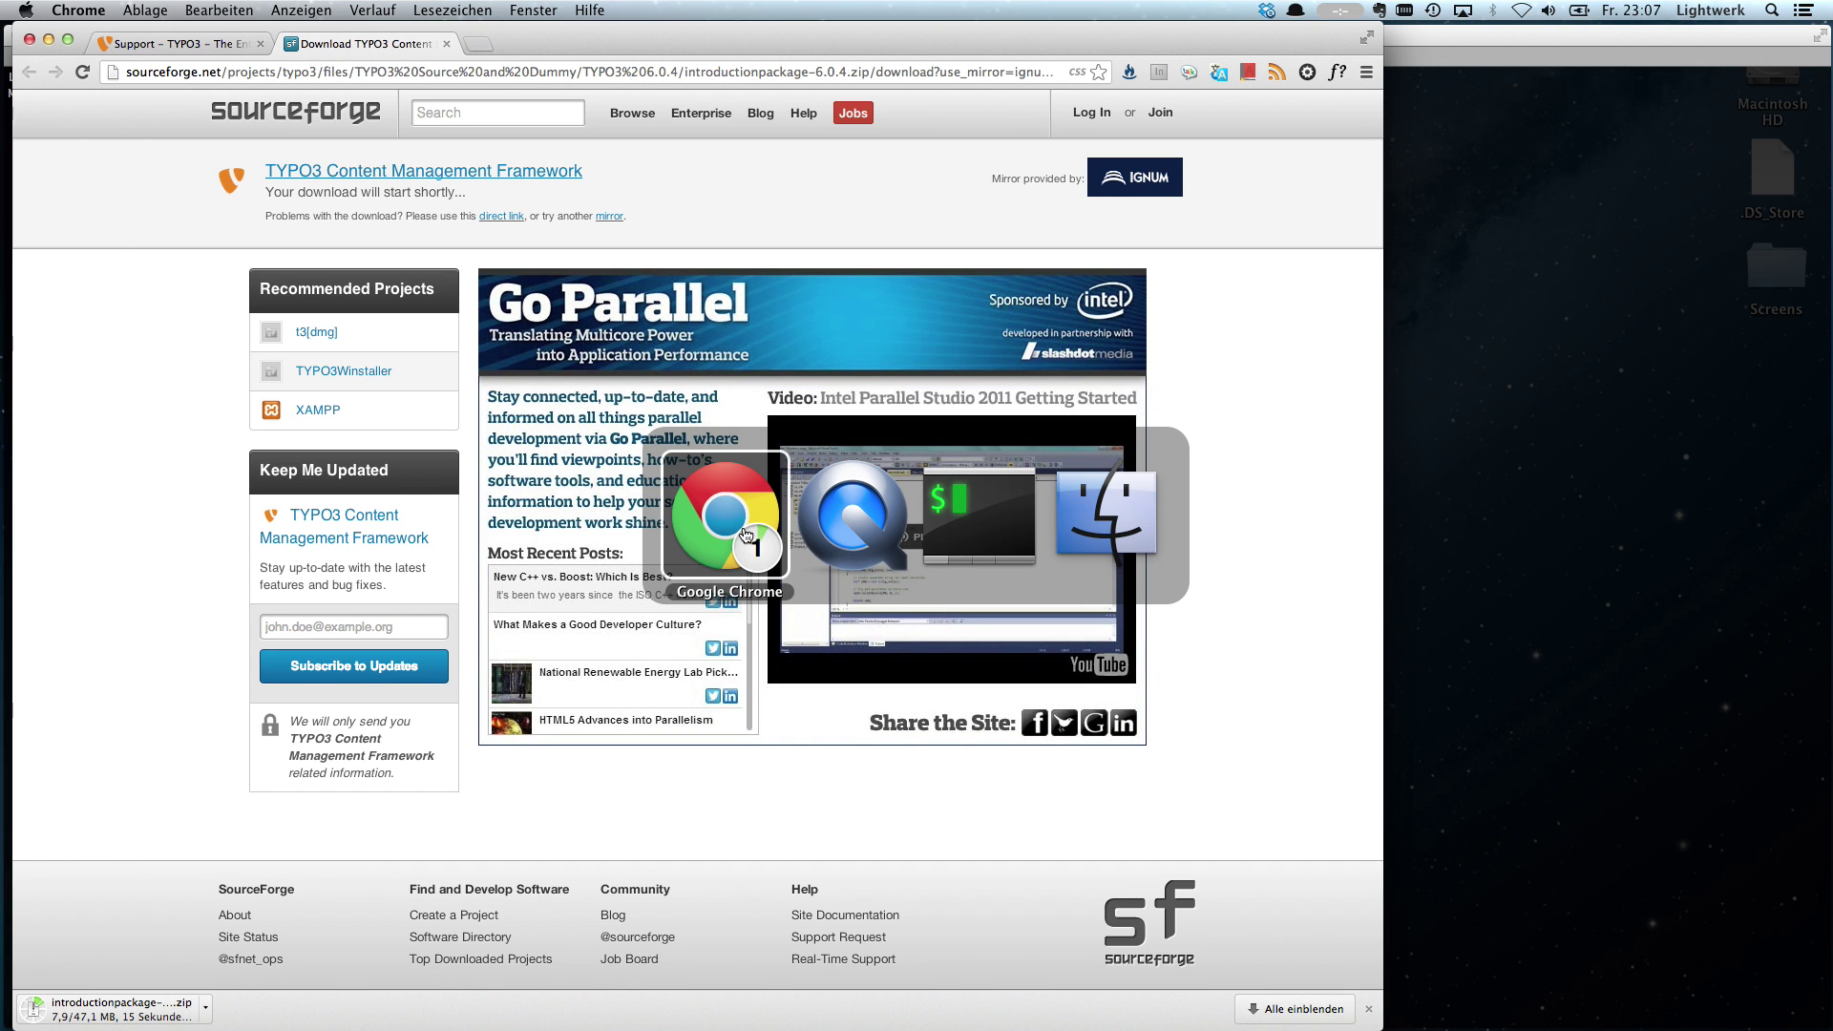
left_click(1103, 519)
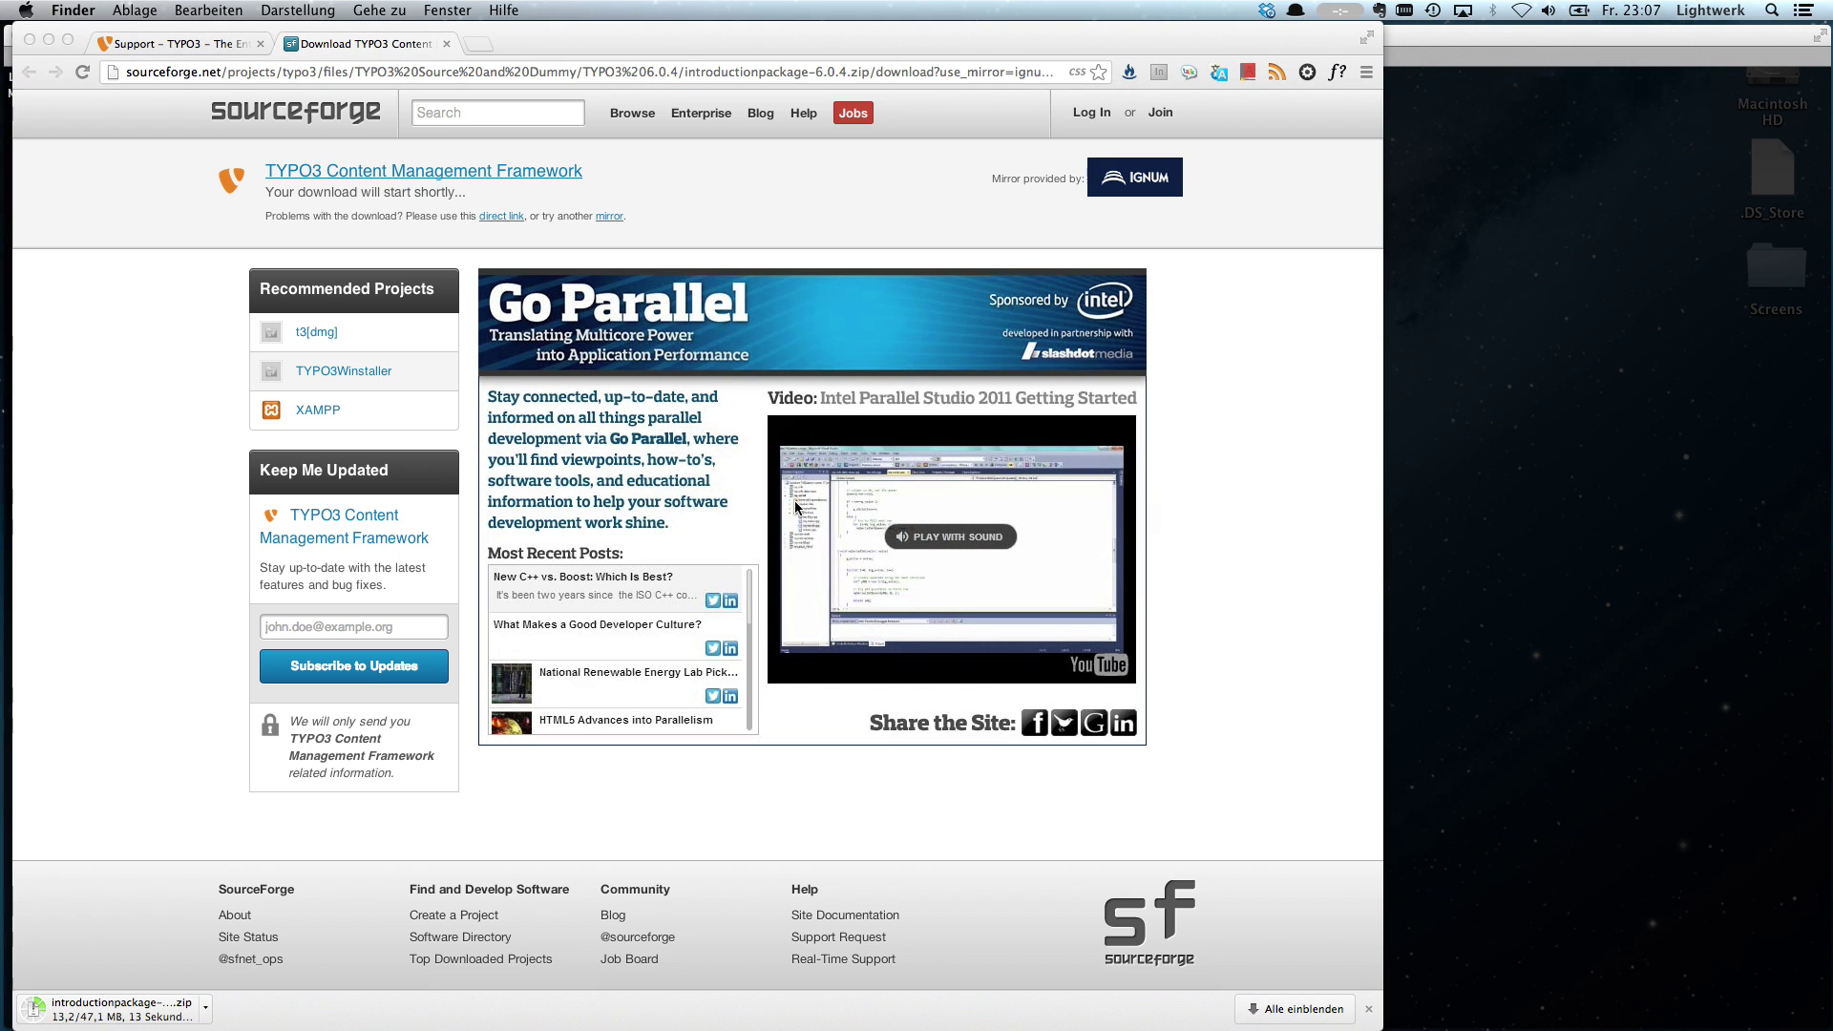
left_click(446, 43)
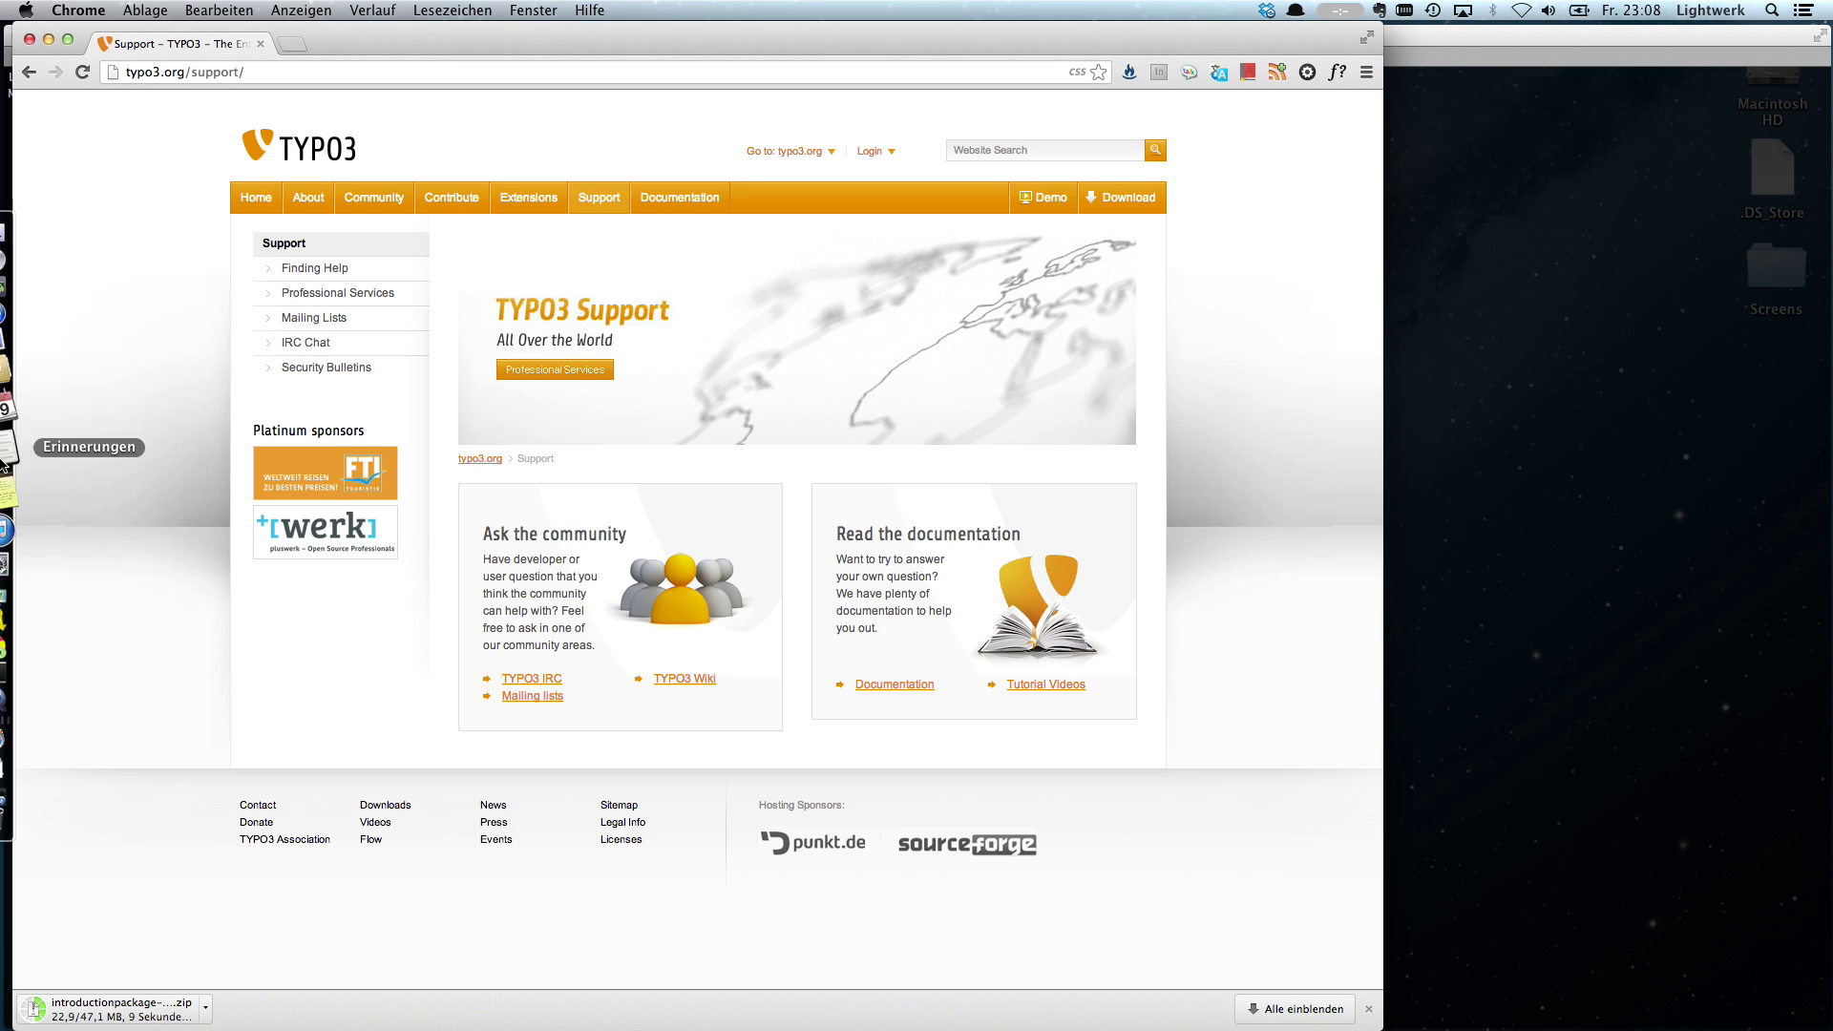
- Extract introductionpackage-6.0.4.zip from the Downloads folder in Finder
left_click(24, 276)
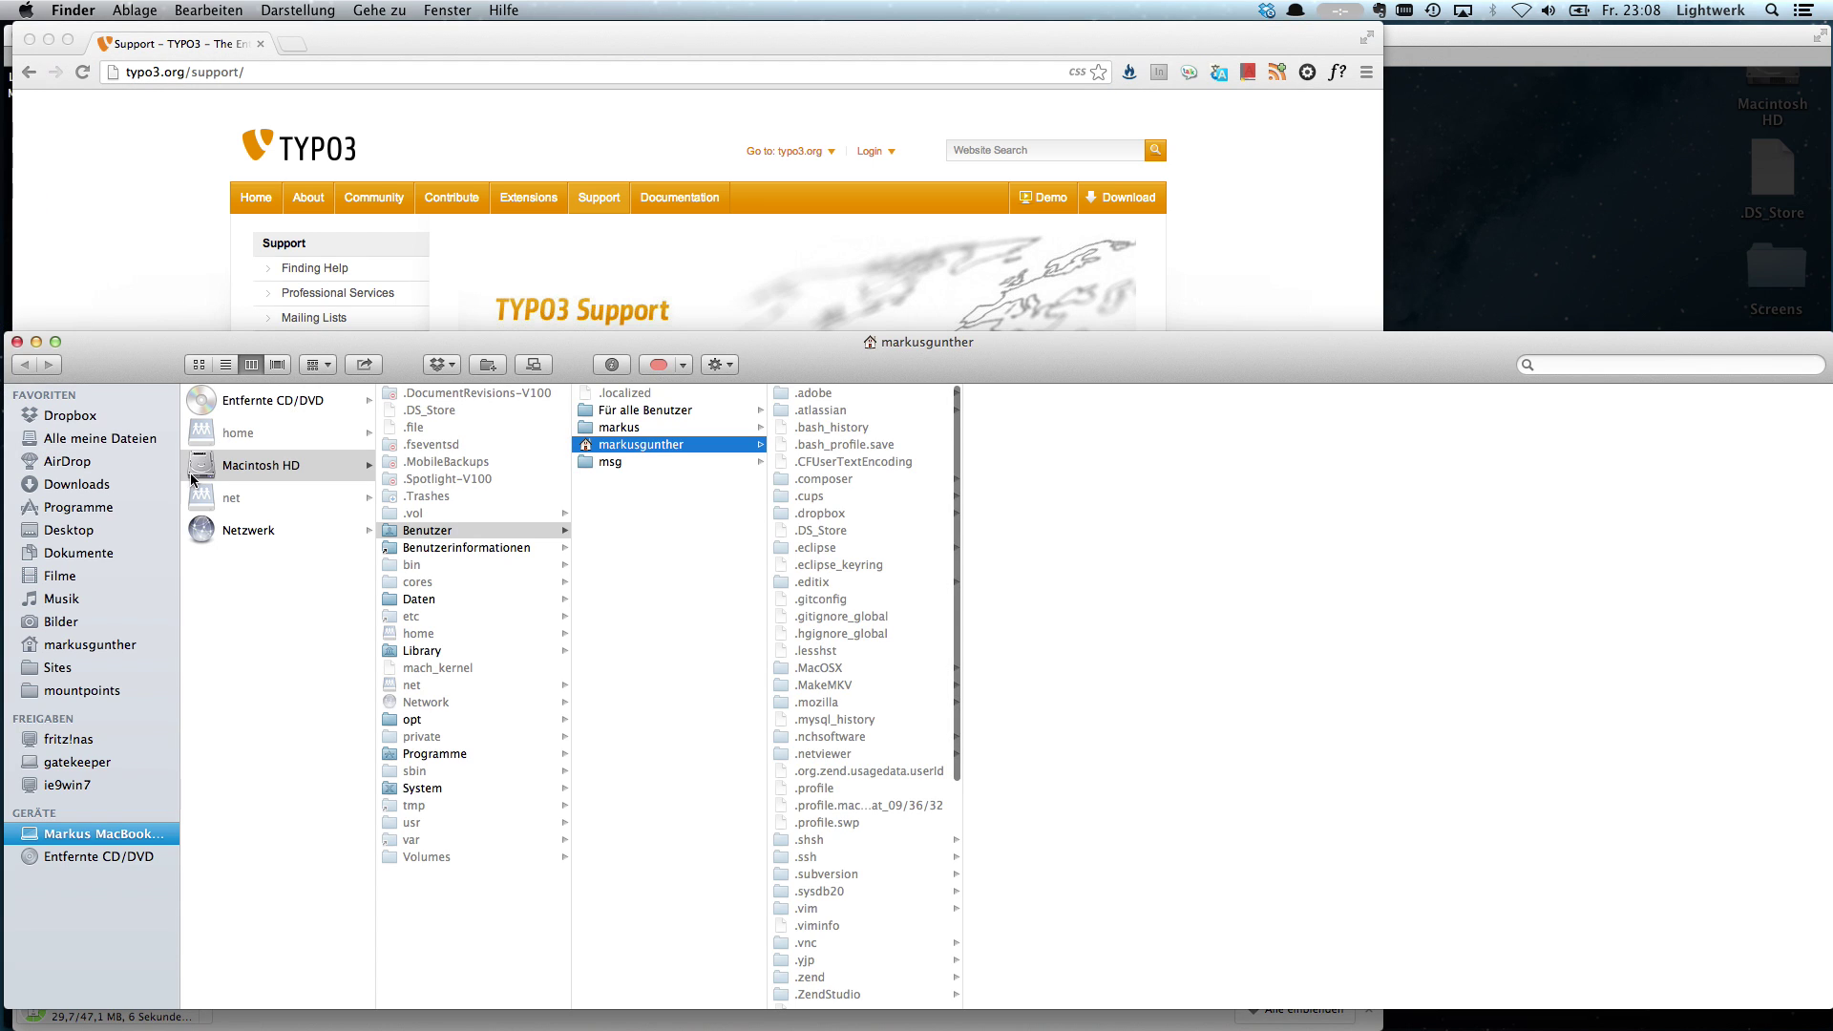
left_click(78, 558)
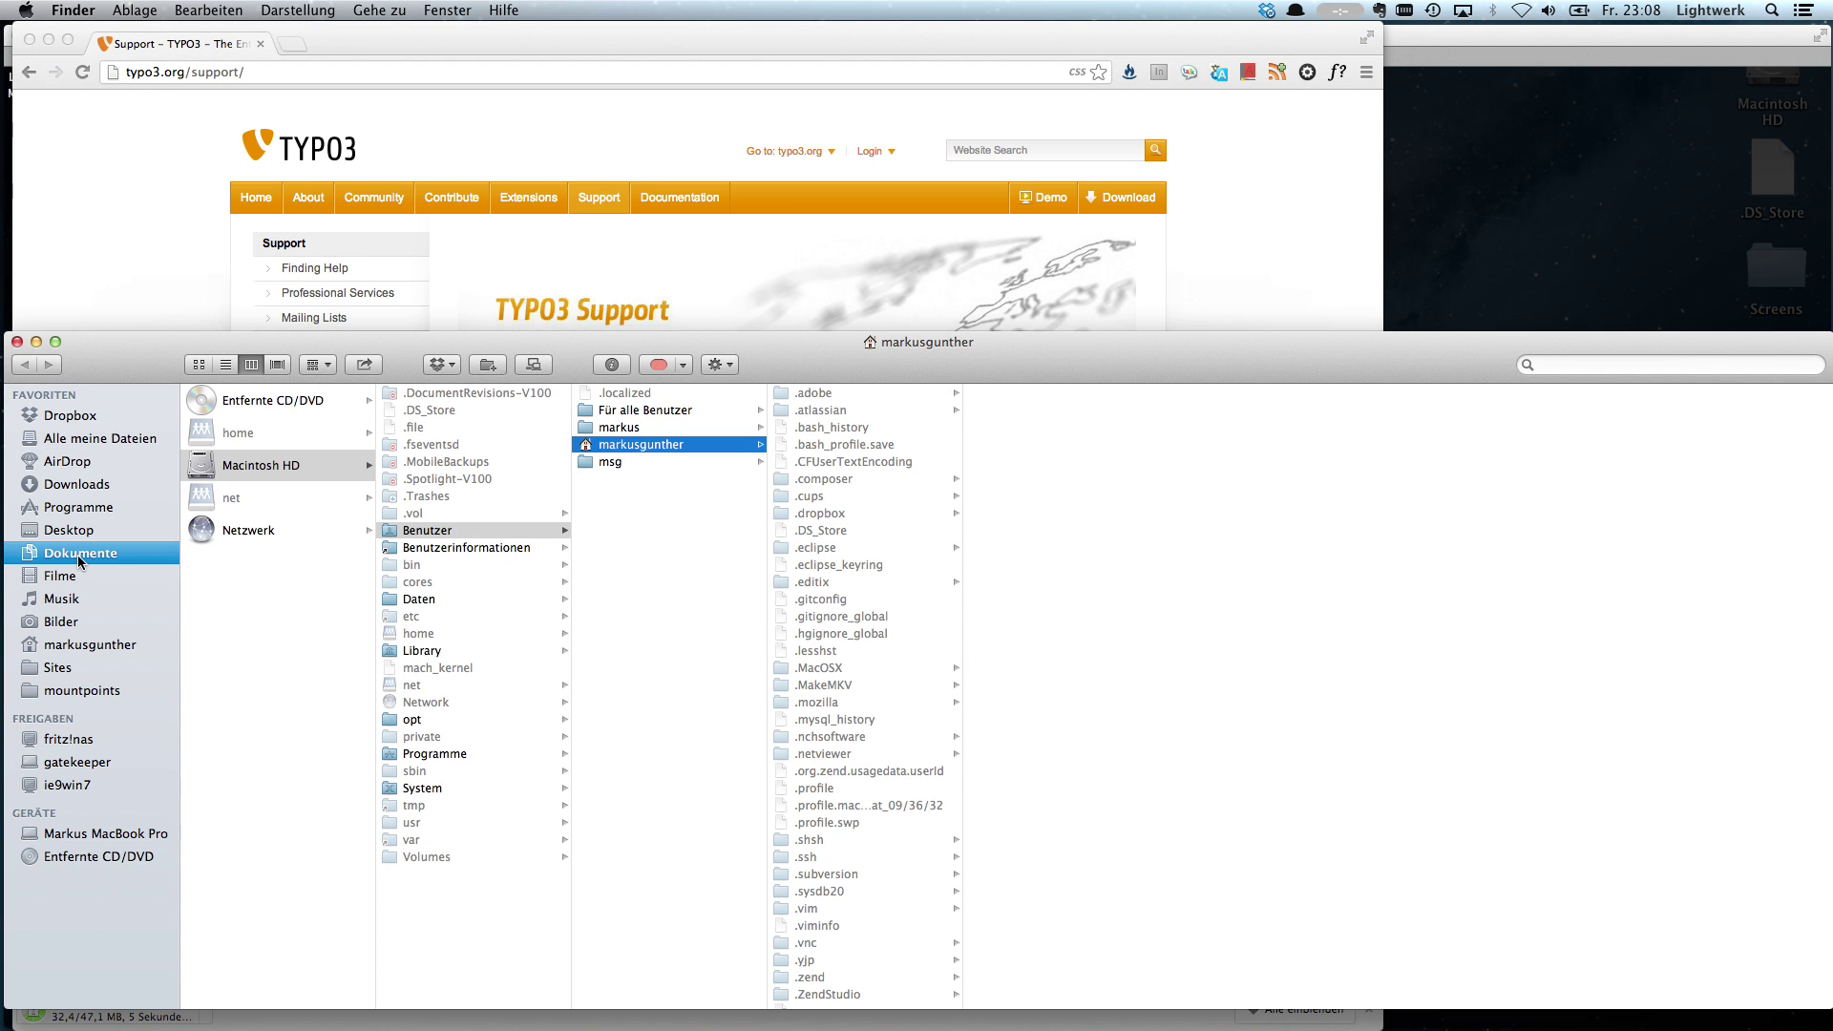
left_click(76, 485)
scroll(208, 615, "down", 1)
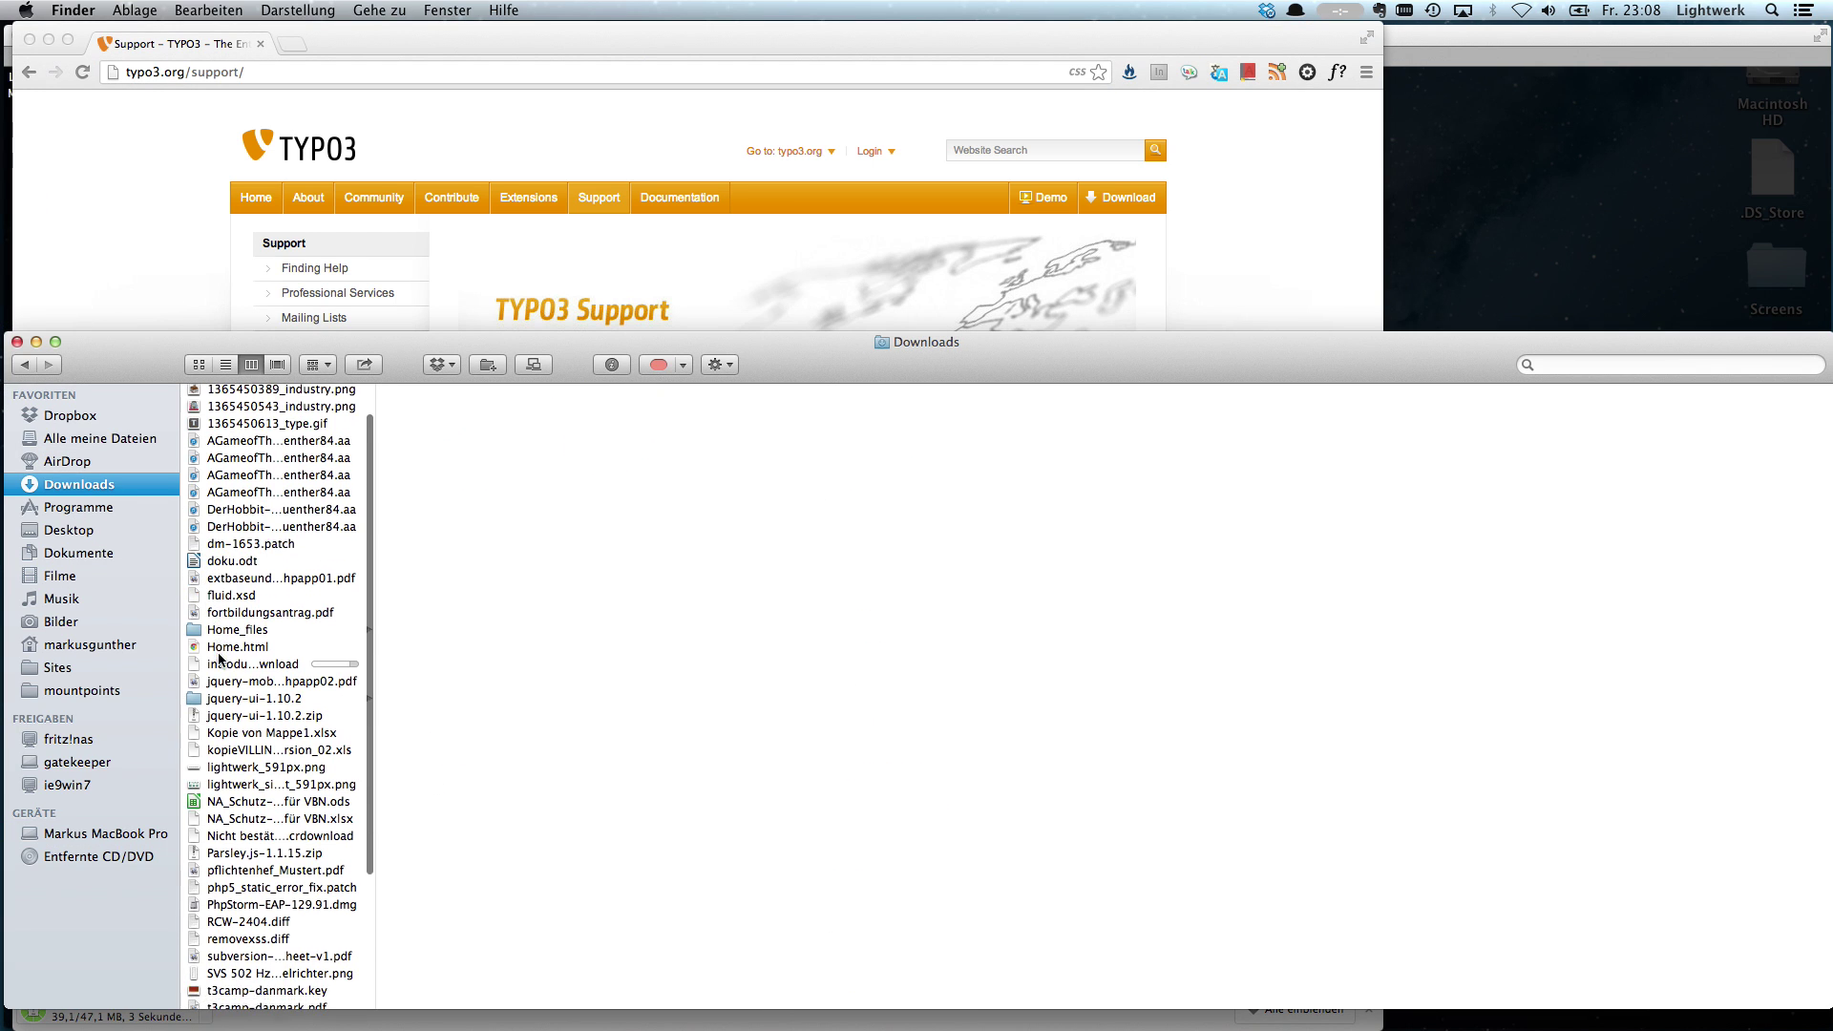
scroll(214, 645, "down", 2)
scroll(219, 659, "down", 2)
scroll(217, 658, "down", 2)
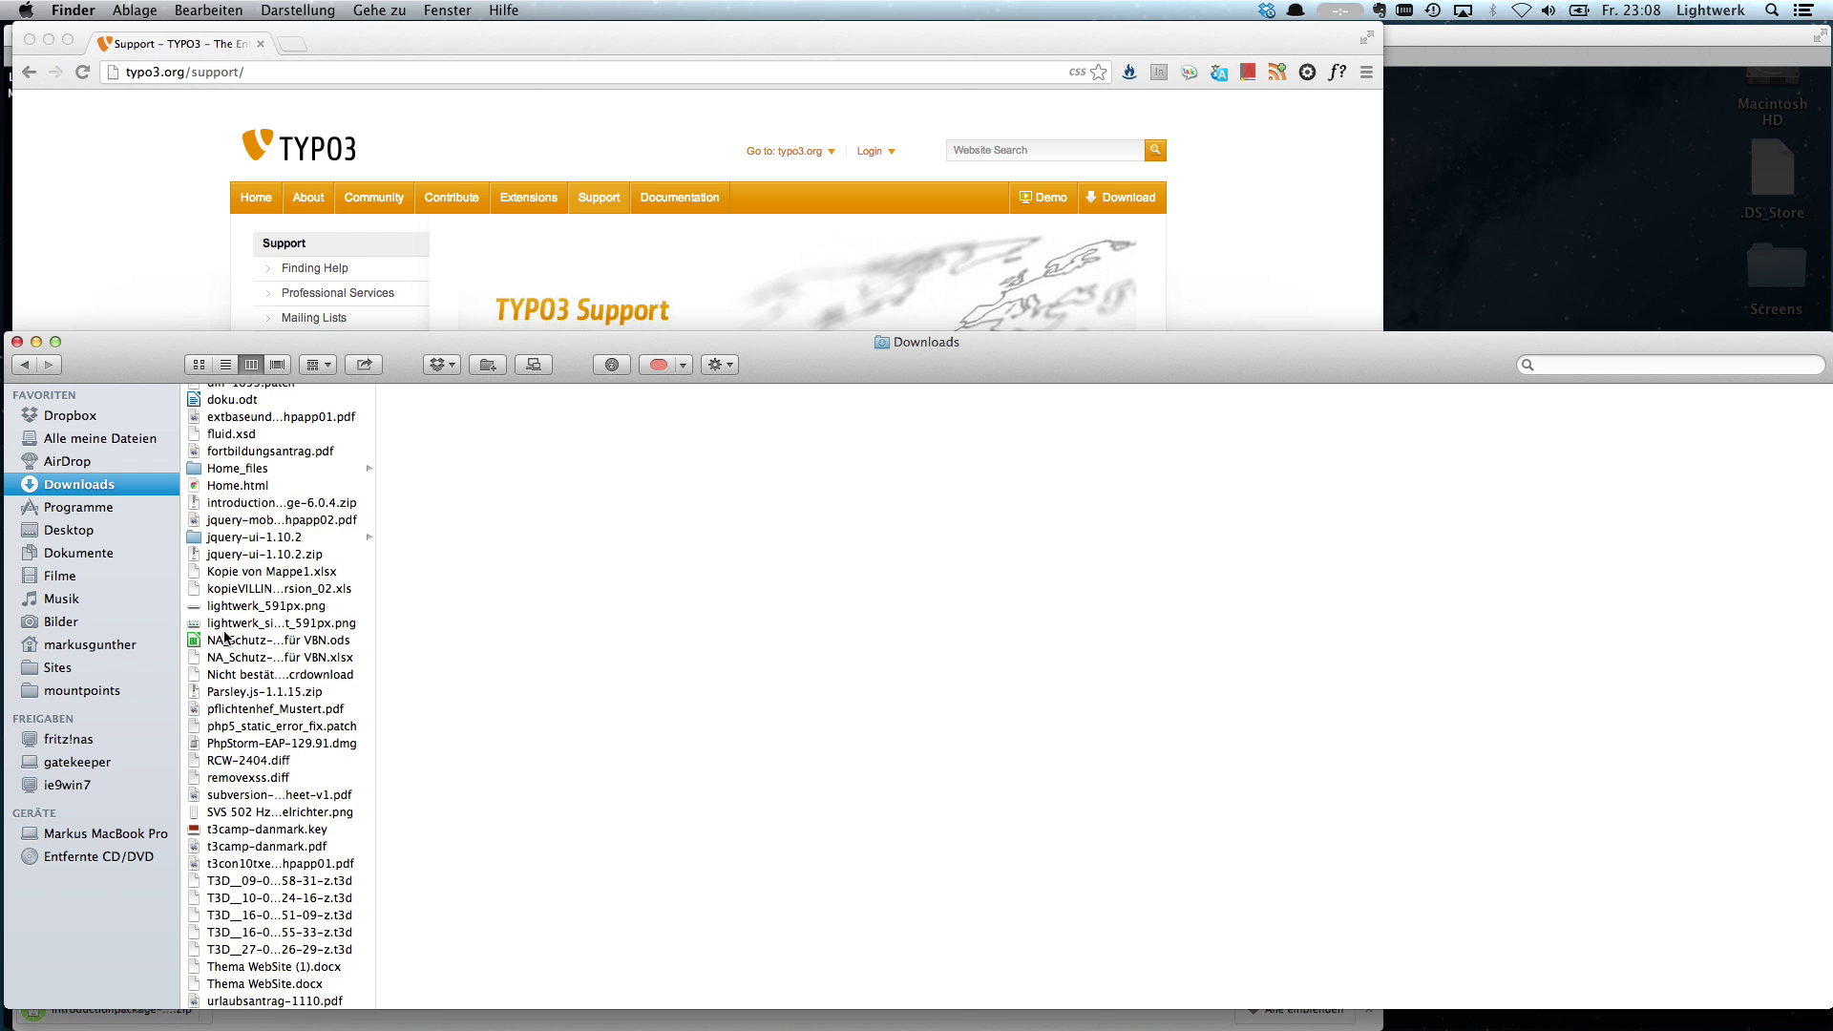
double_click(273, 503)
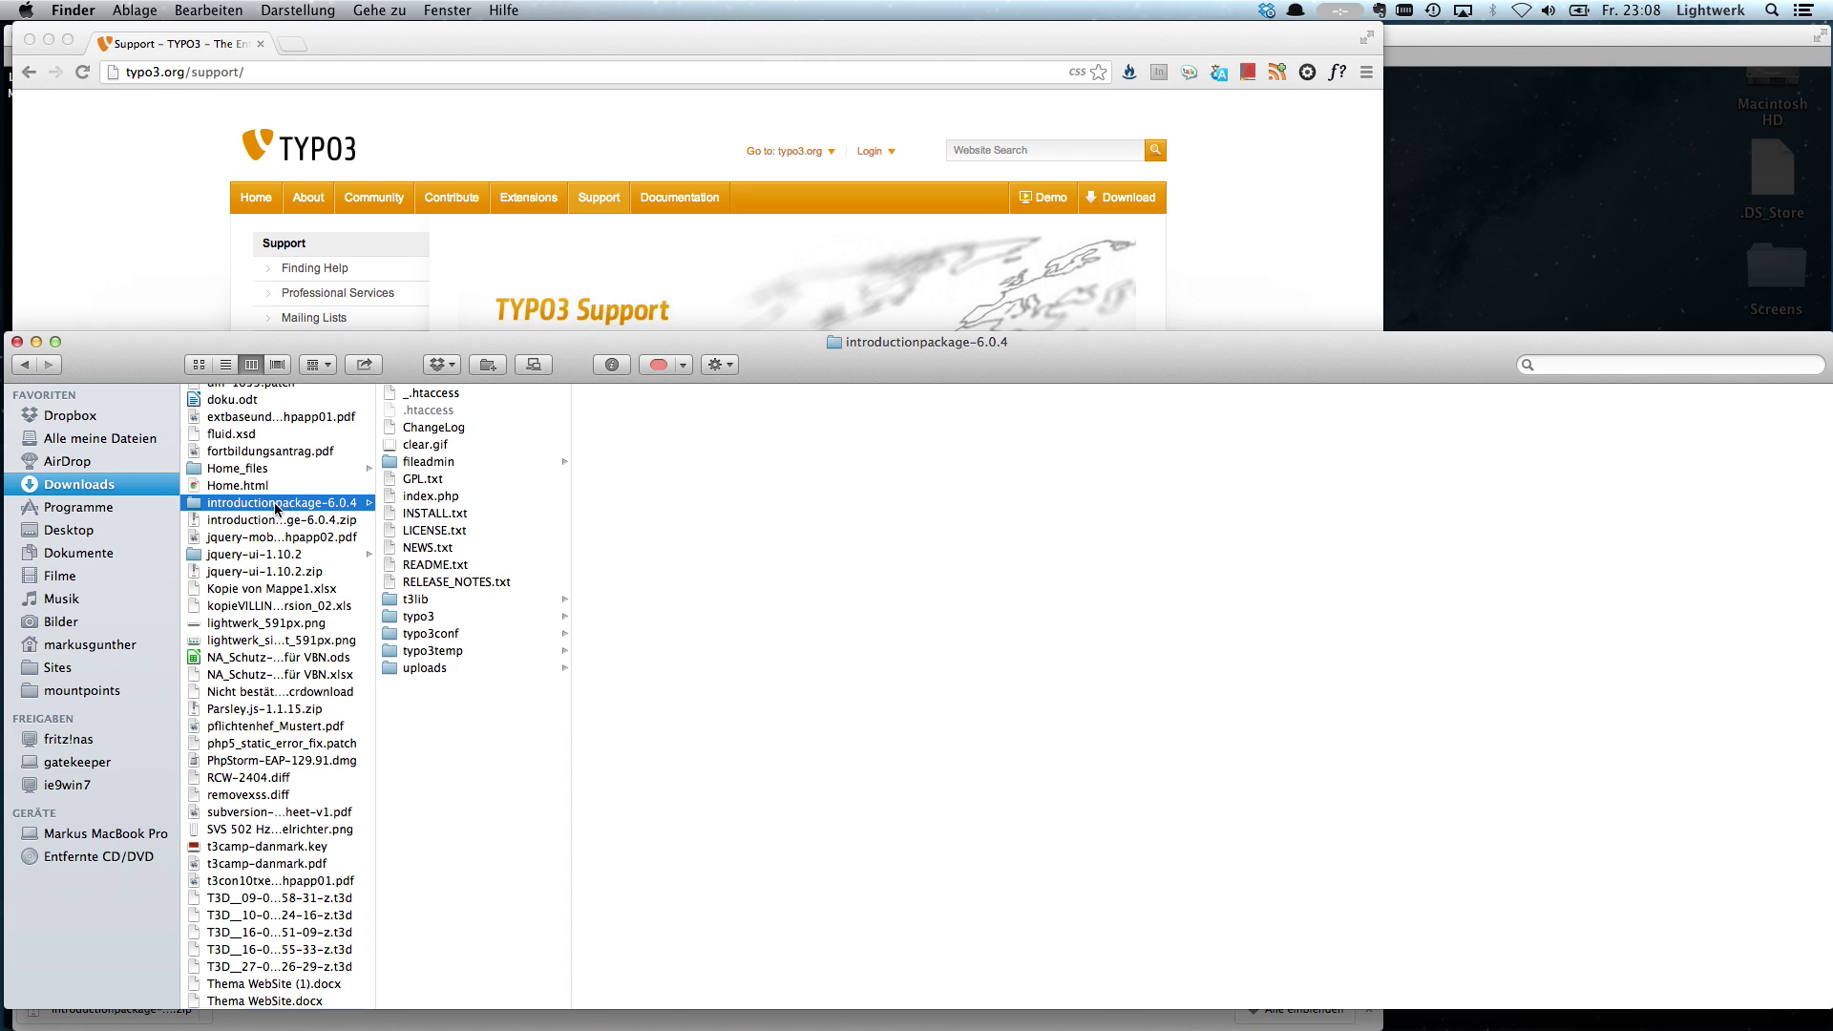
- Move the introductionpackage-6.0.4 folder into Sites
left_click_drag(287, 503, 63, 673)
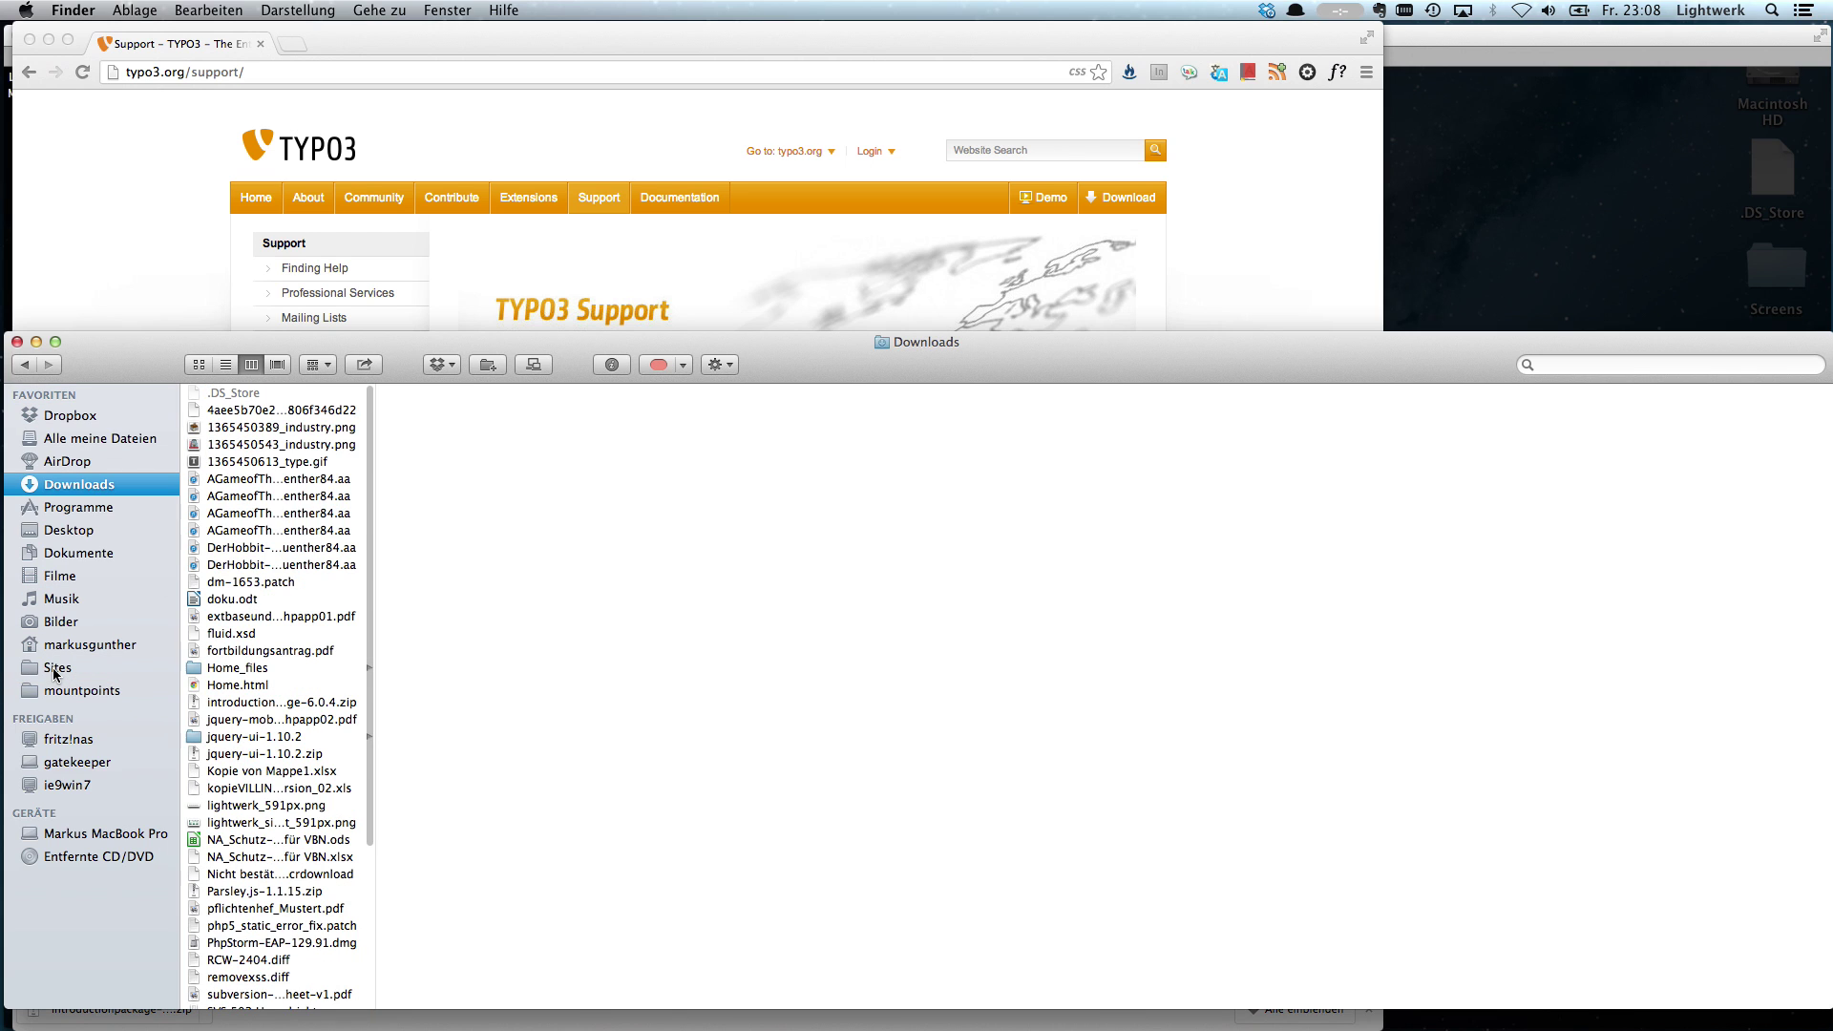
left_click(57, 667)
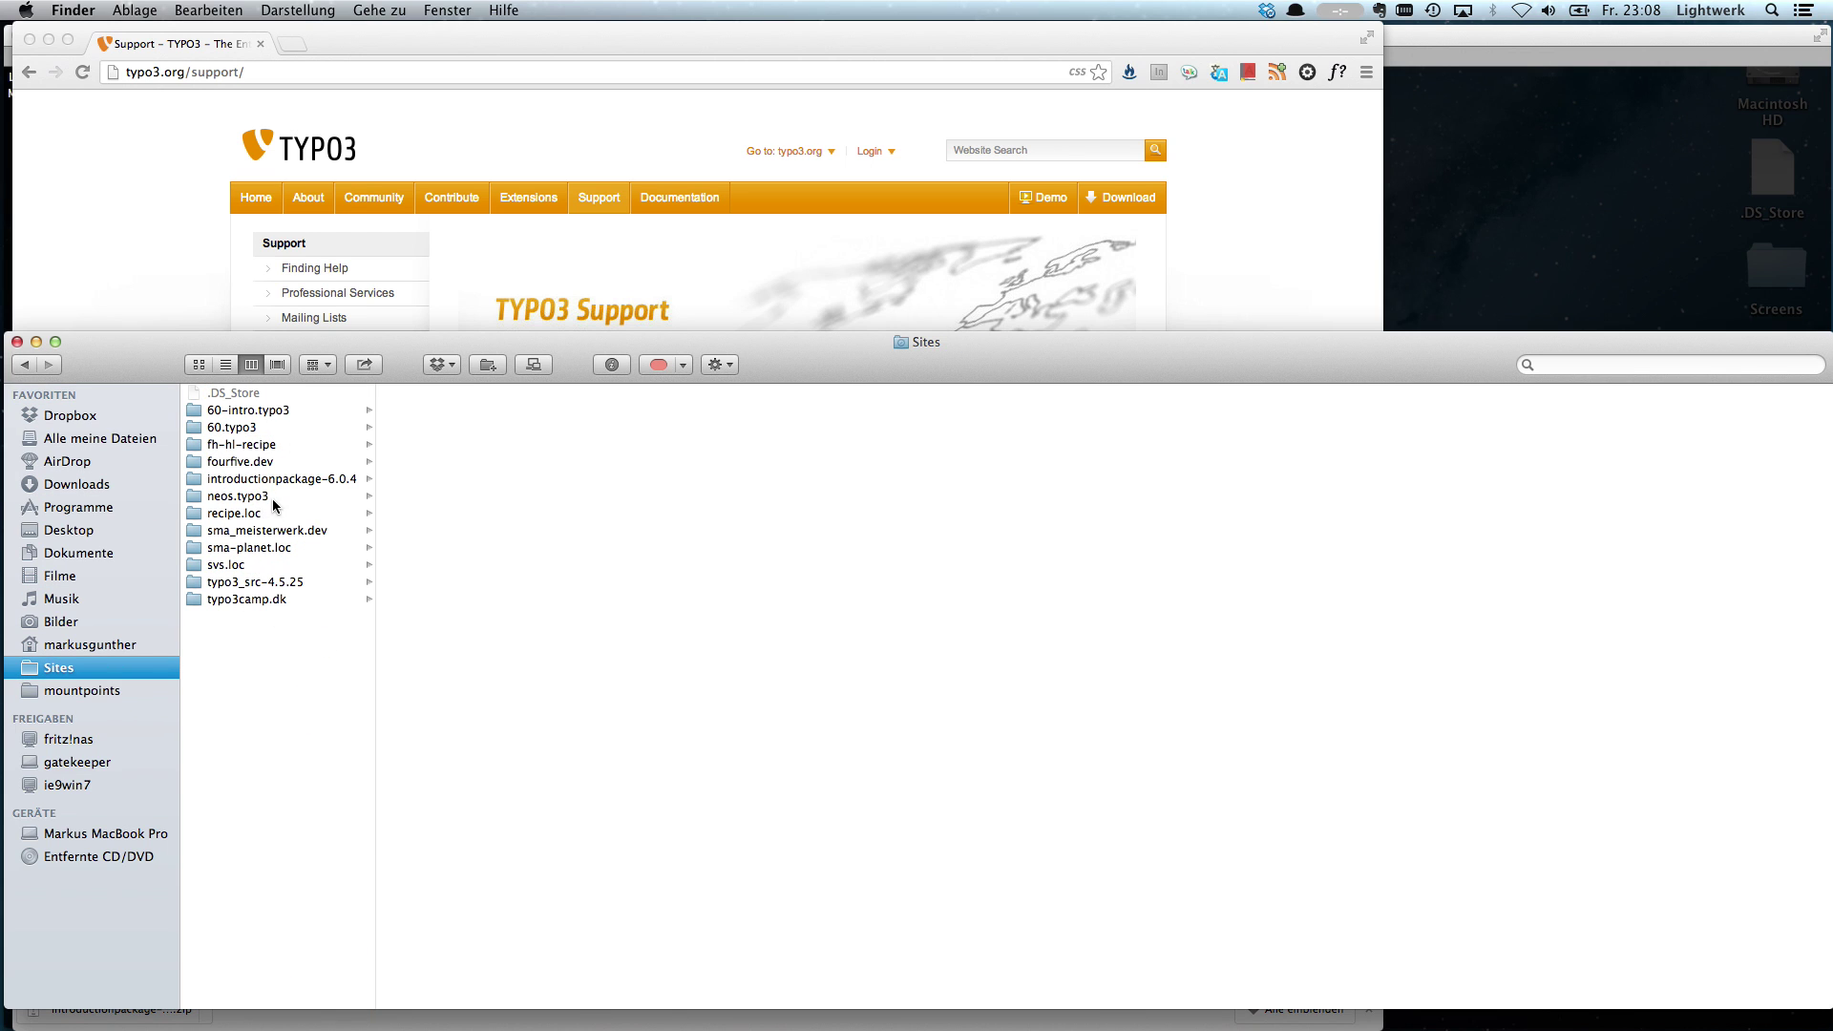
left_click(279, 483)
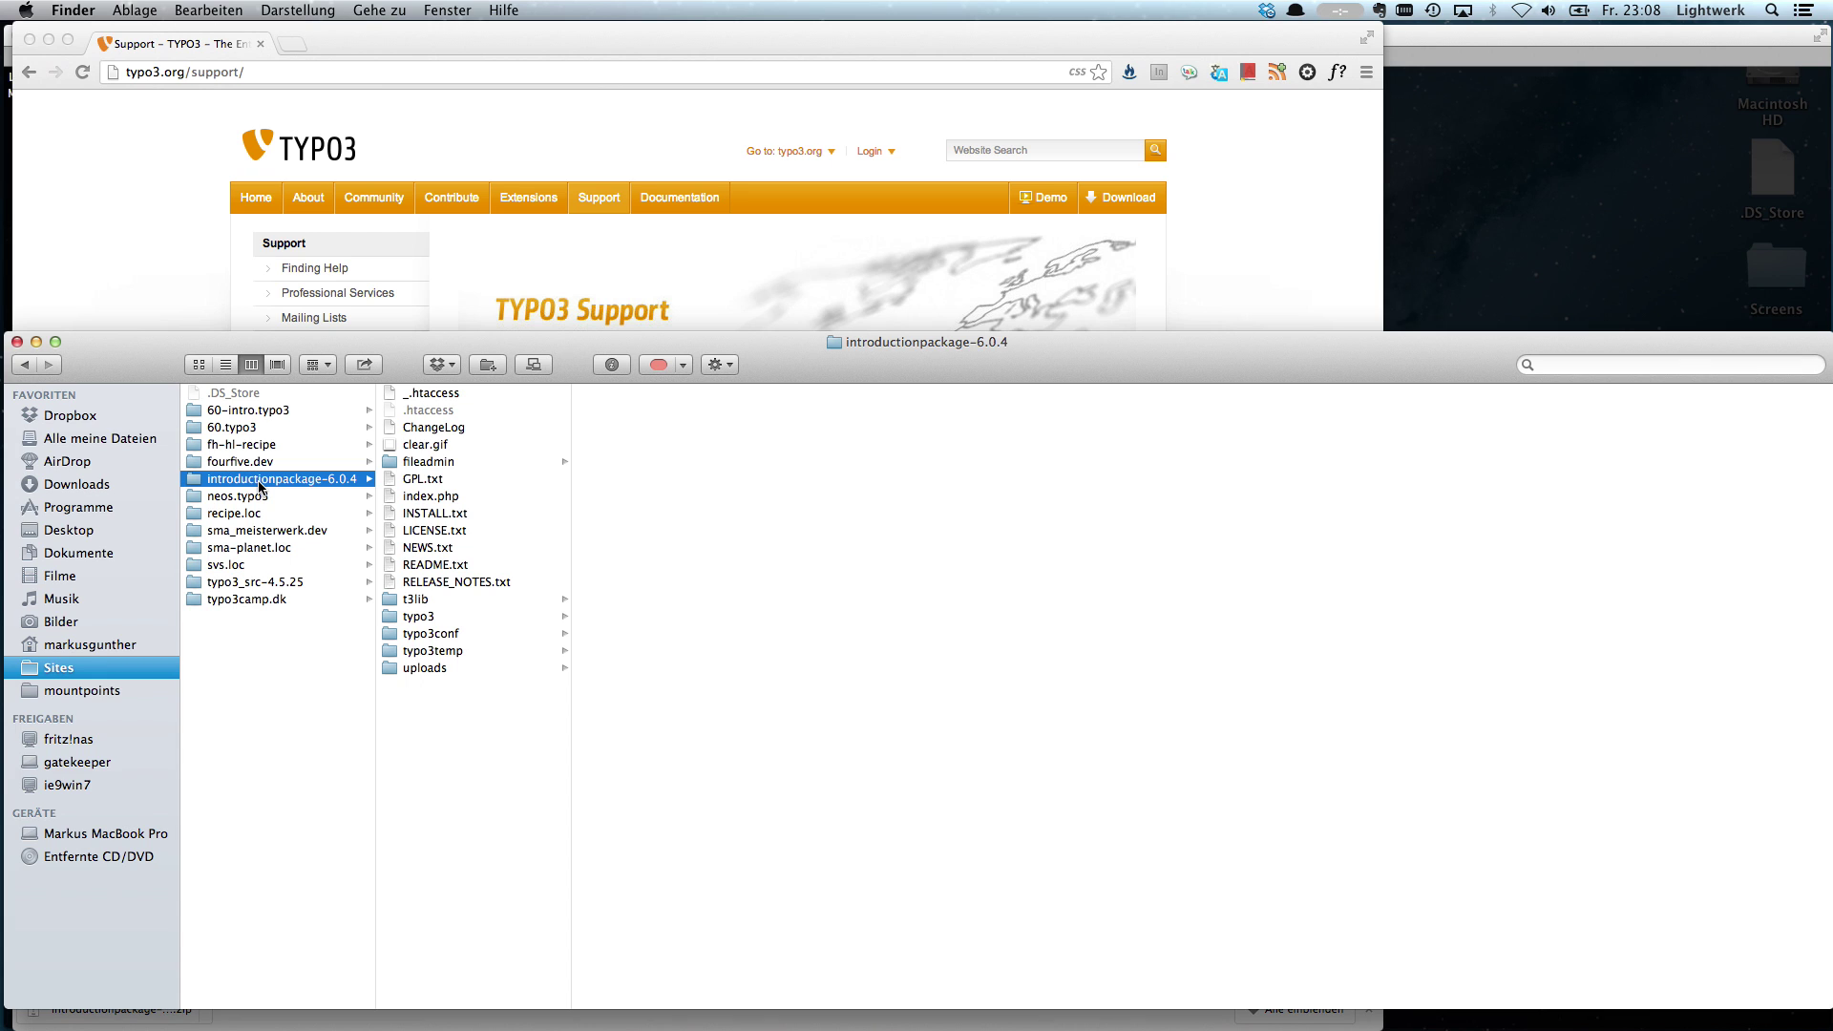
- Rename the package folder to gsoc.typo3, keeping the .typo3 extension
right_click(260, 488)
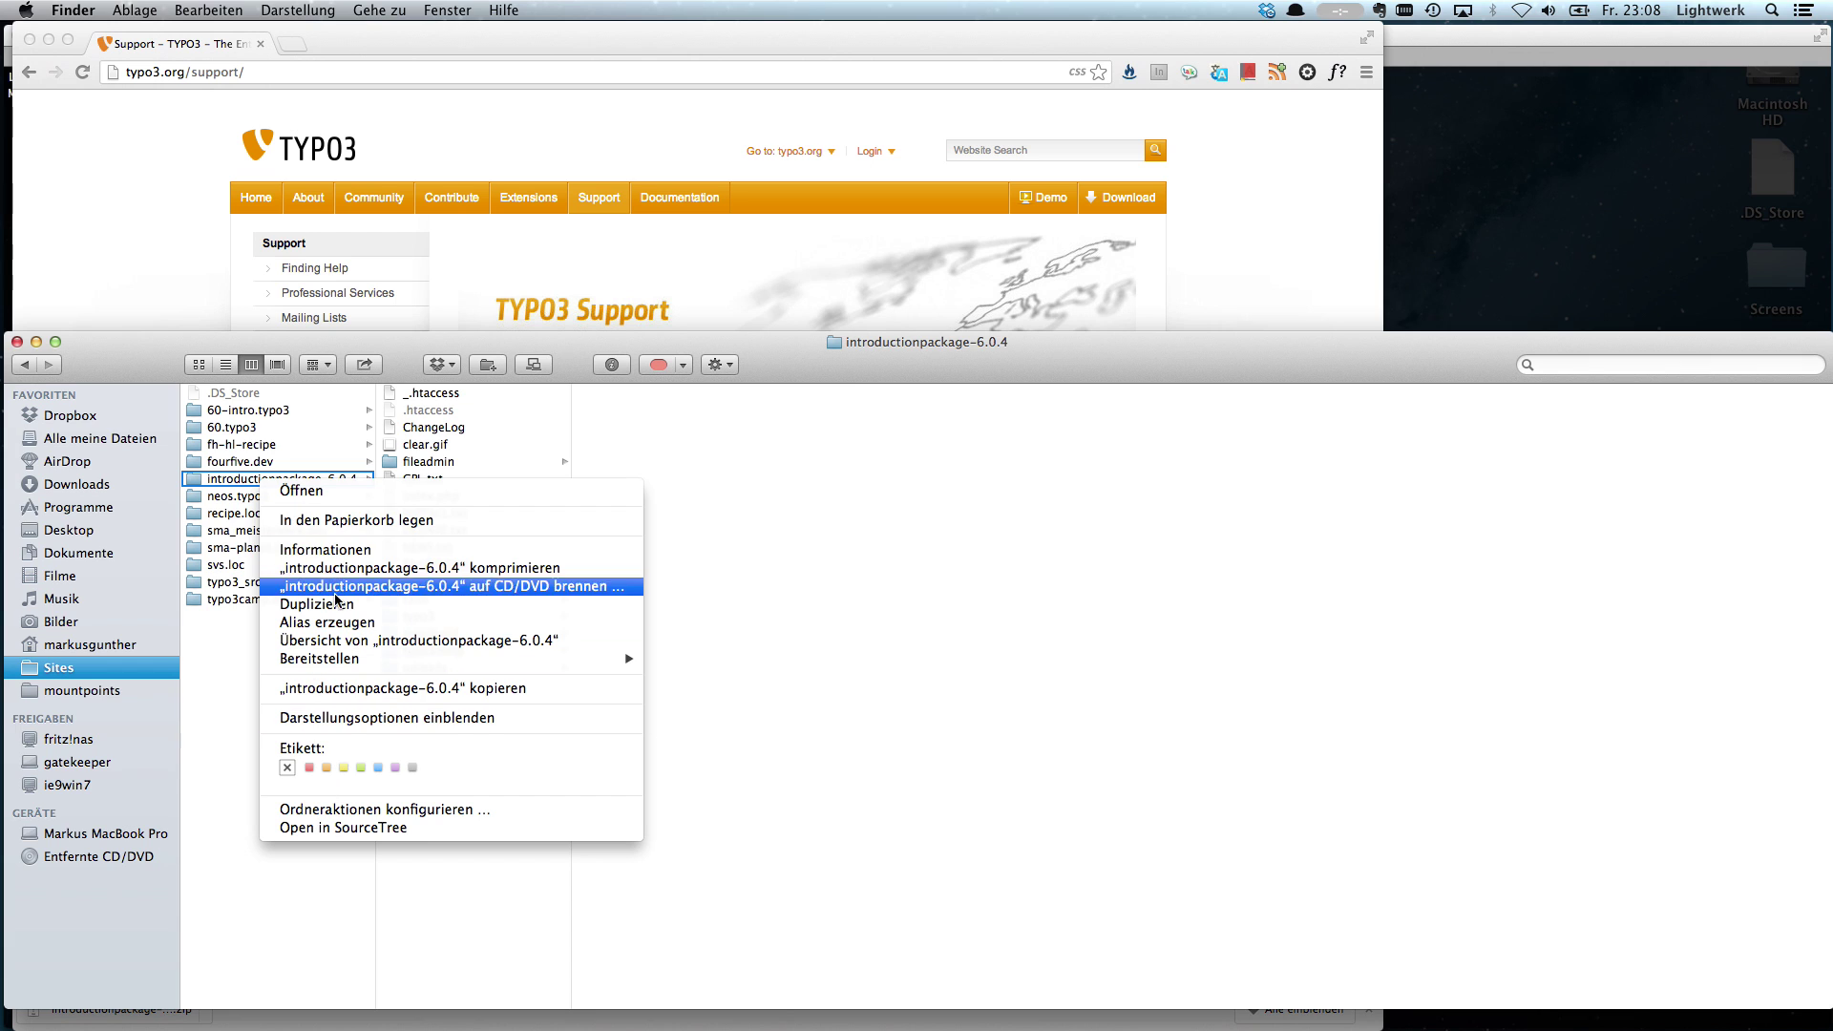
left_click(246, 481)
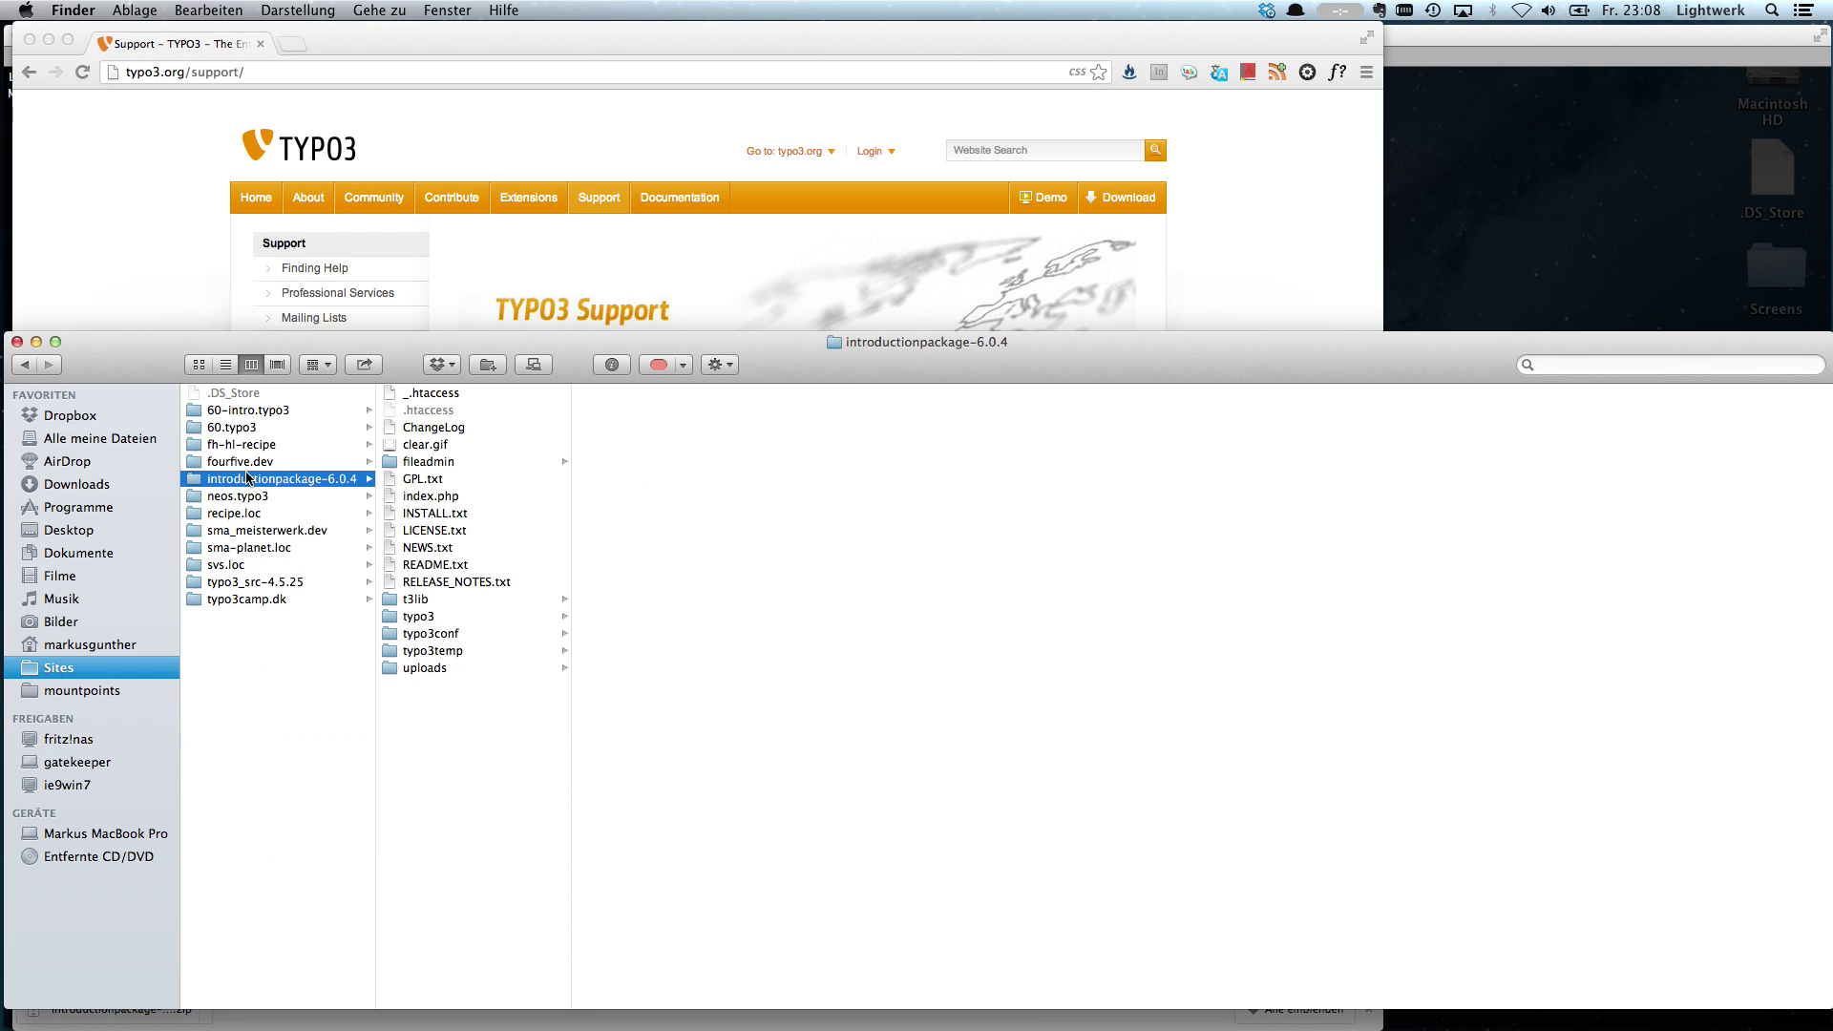
key("Return")
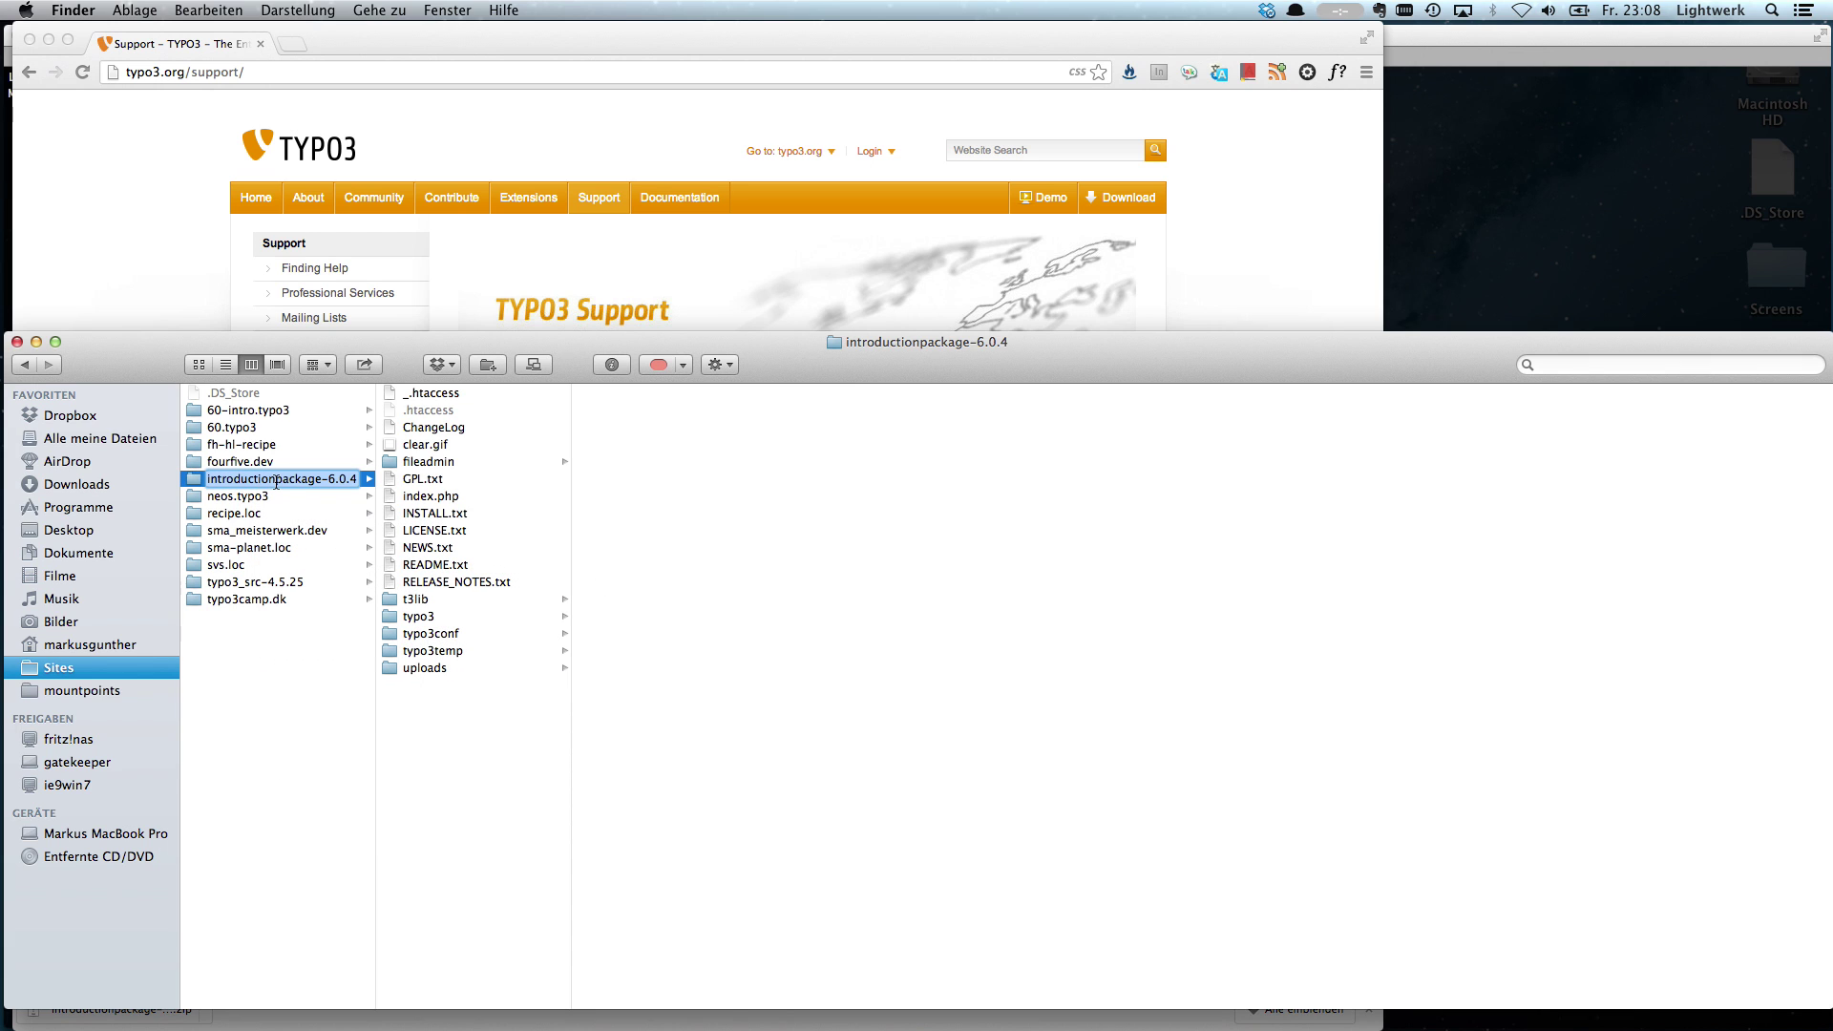
type("gso")
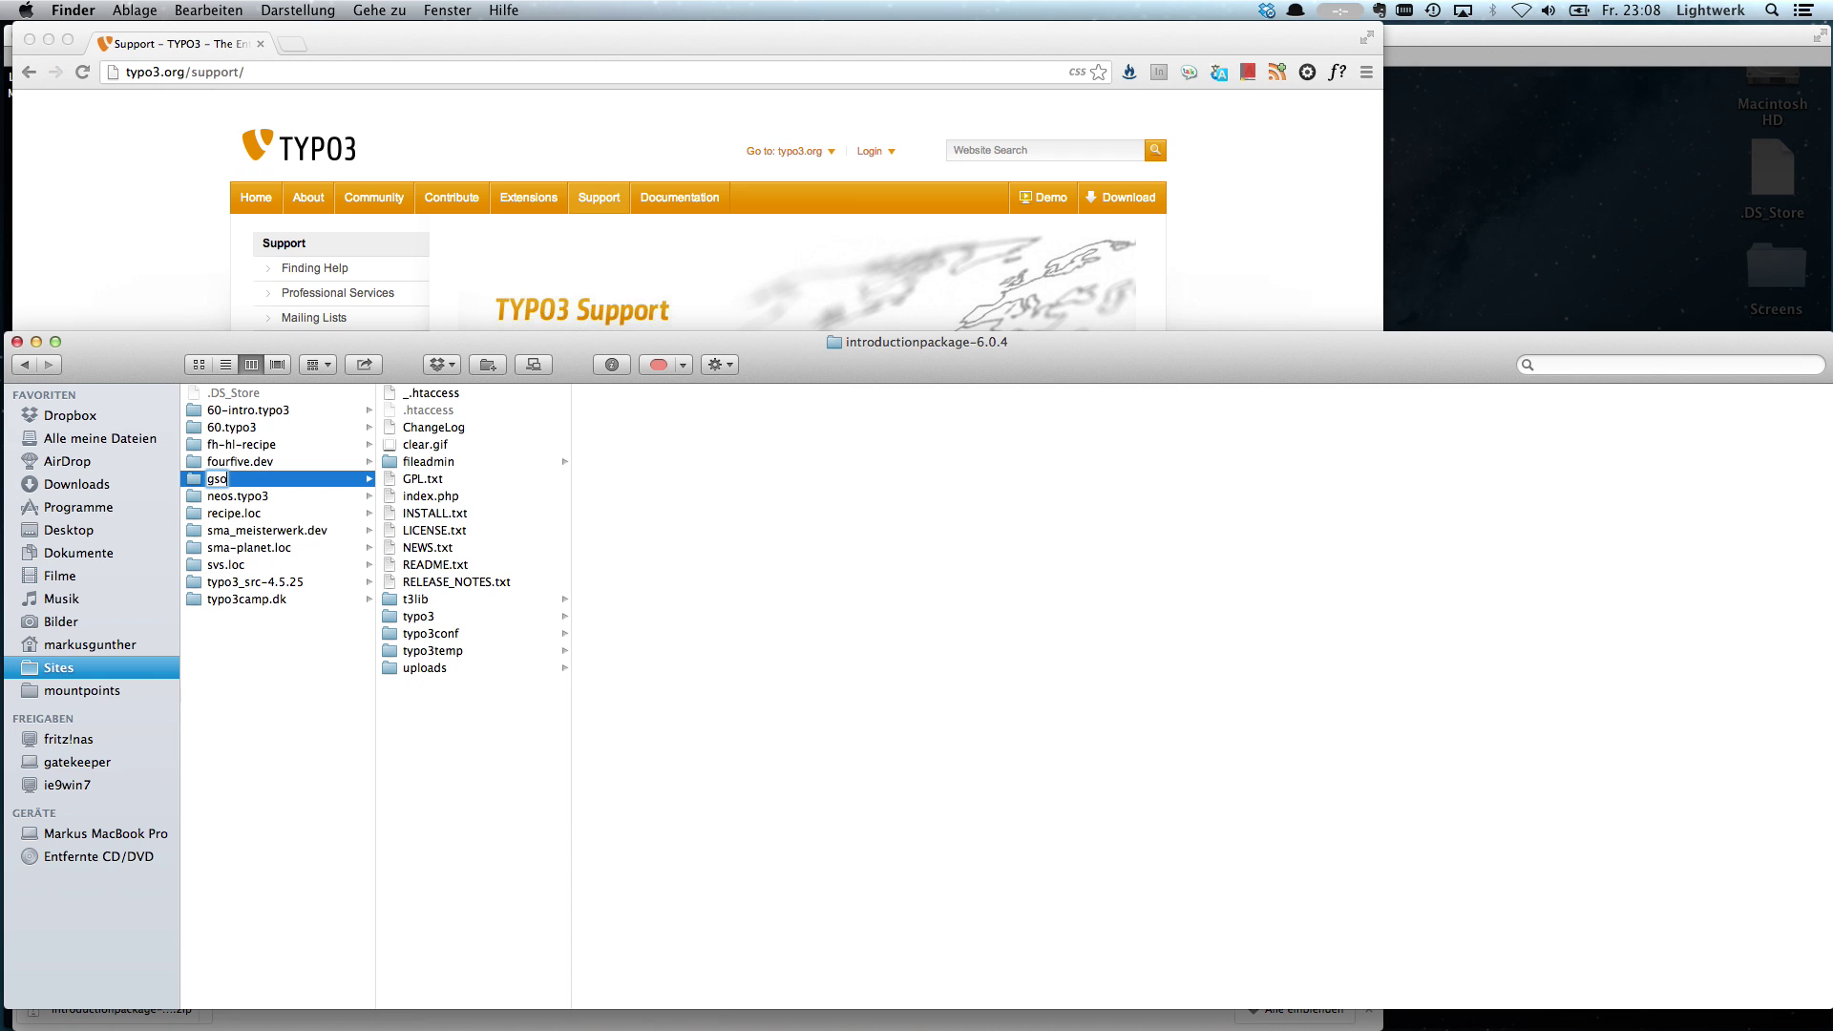
type("c")
type(".typo3")
key("Return")
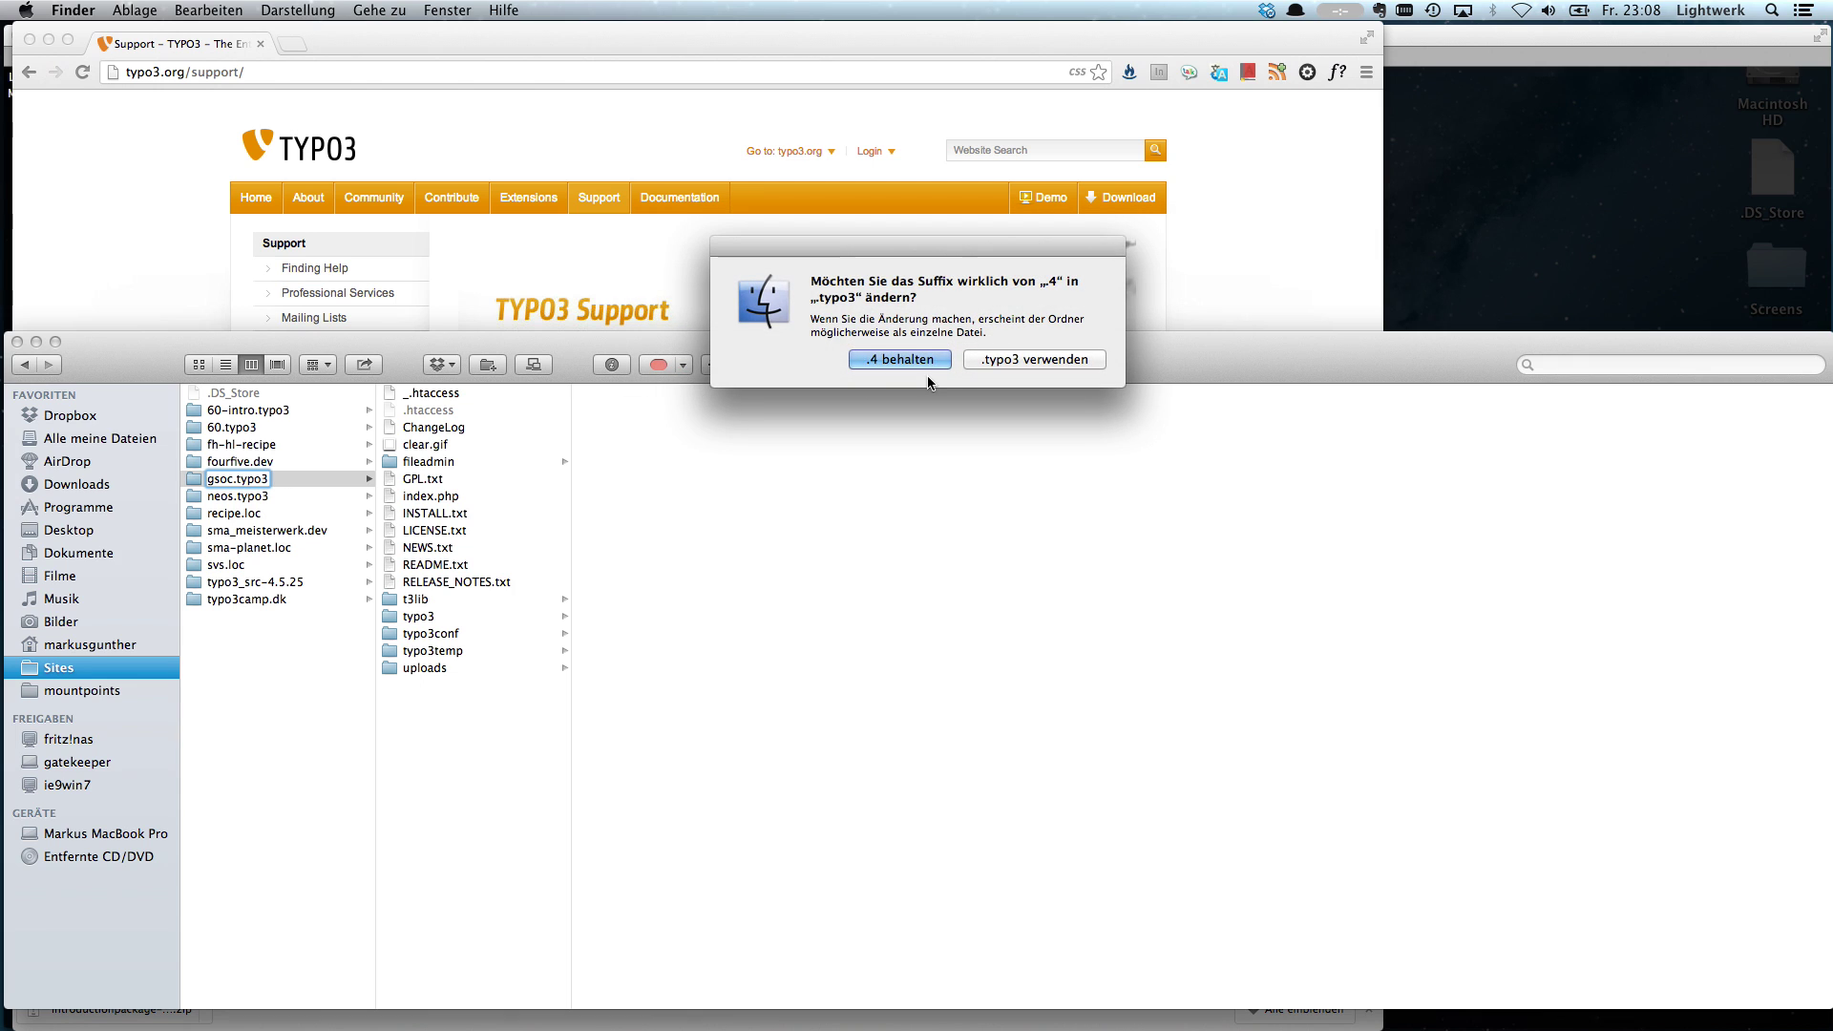
left_click(1008, 359)
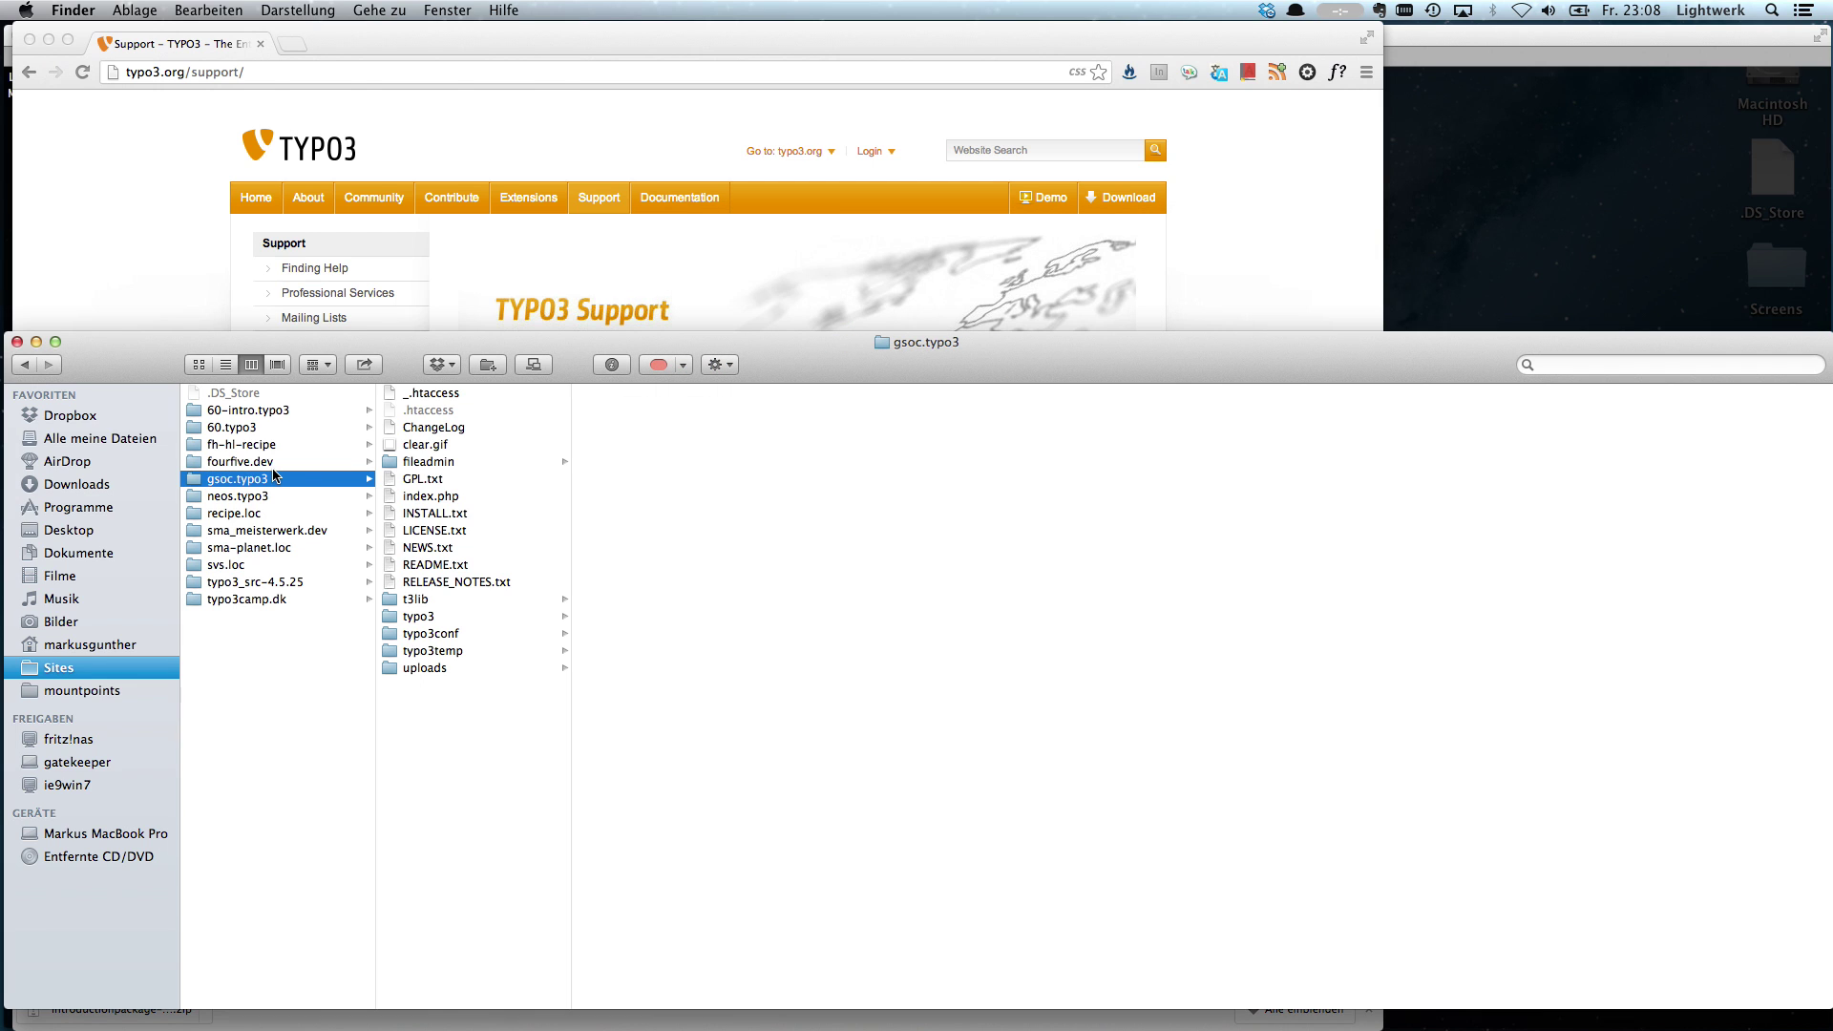
key("super+Tab")
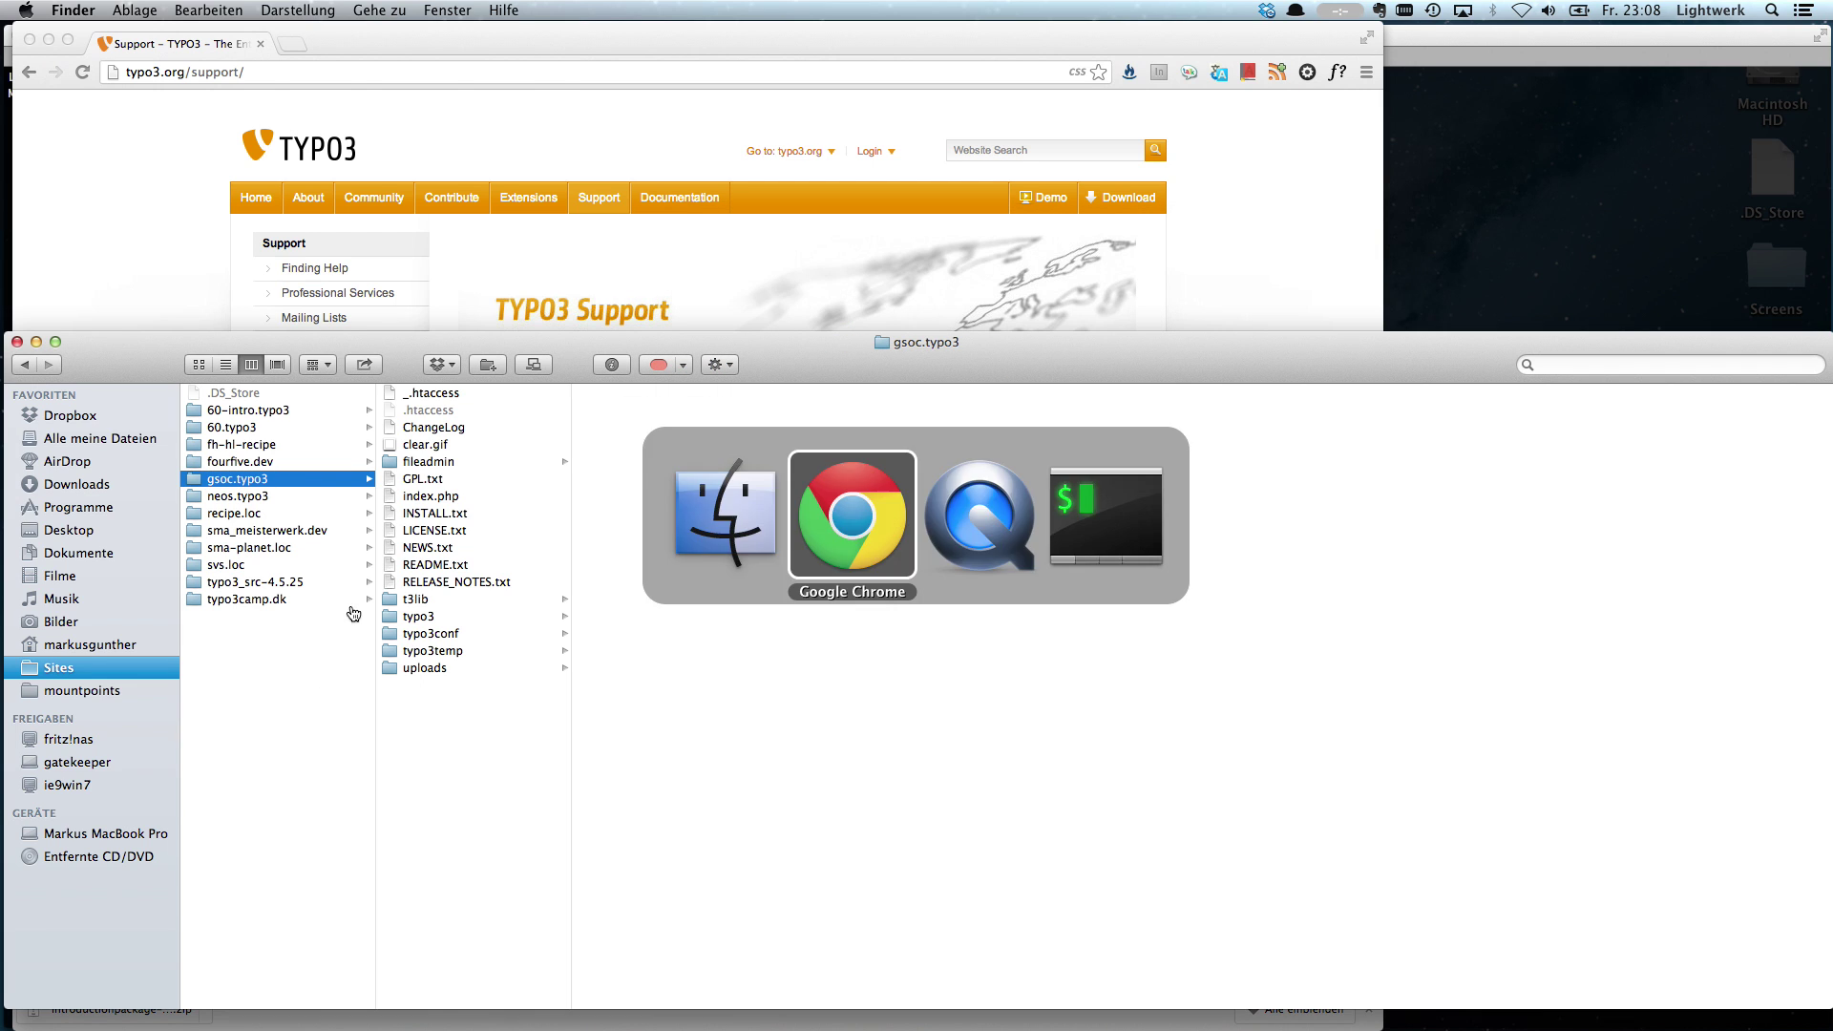
- Tab-complete /etc/apache2/extra/httpd-vhosts.conf in a cd command and run it
key("super+Tab")
key("super+Tab")
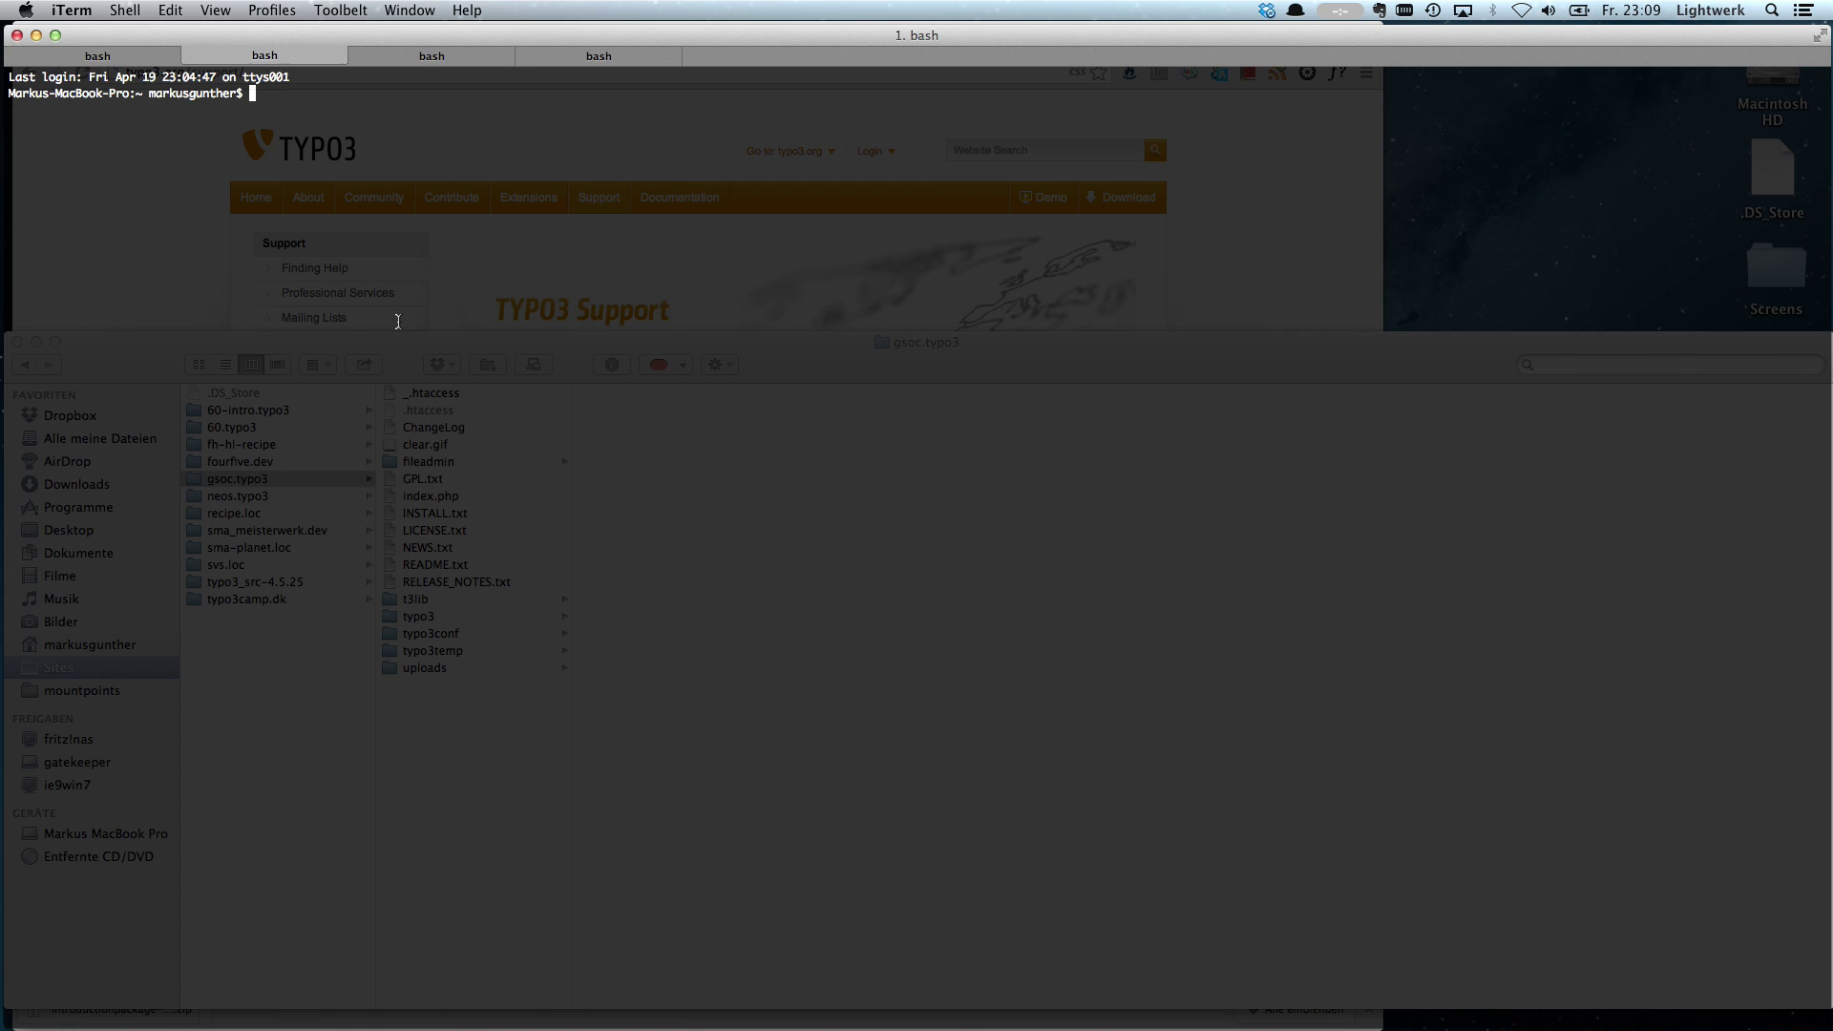
type("cd")
type(" /")
type("etc/")
type("a")
type("p")
key("Tab")
type("sit")
type("e")
key("Tab")
type("a")
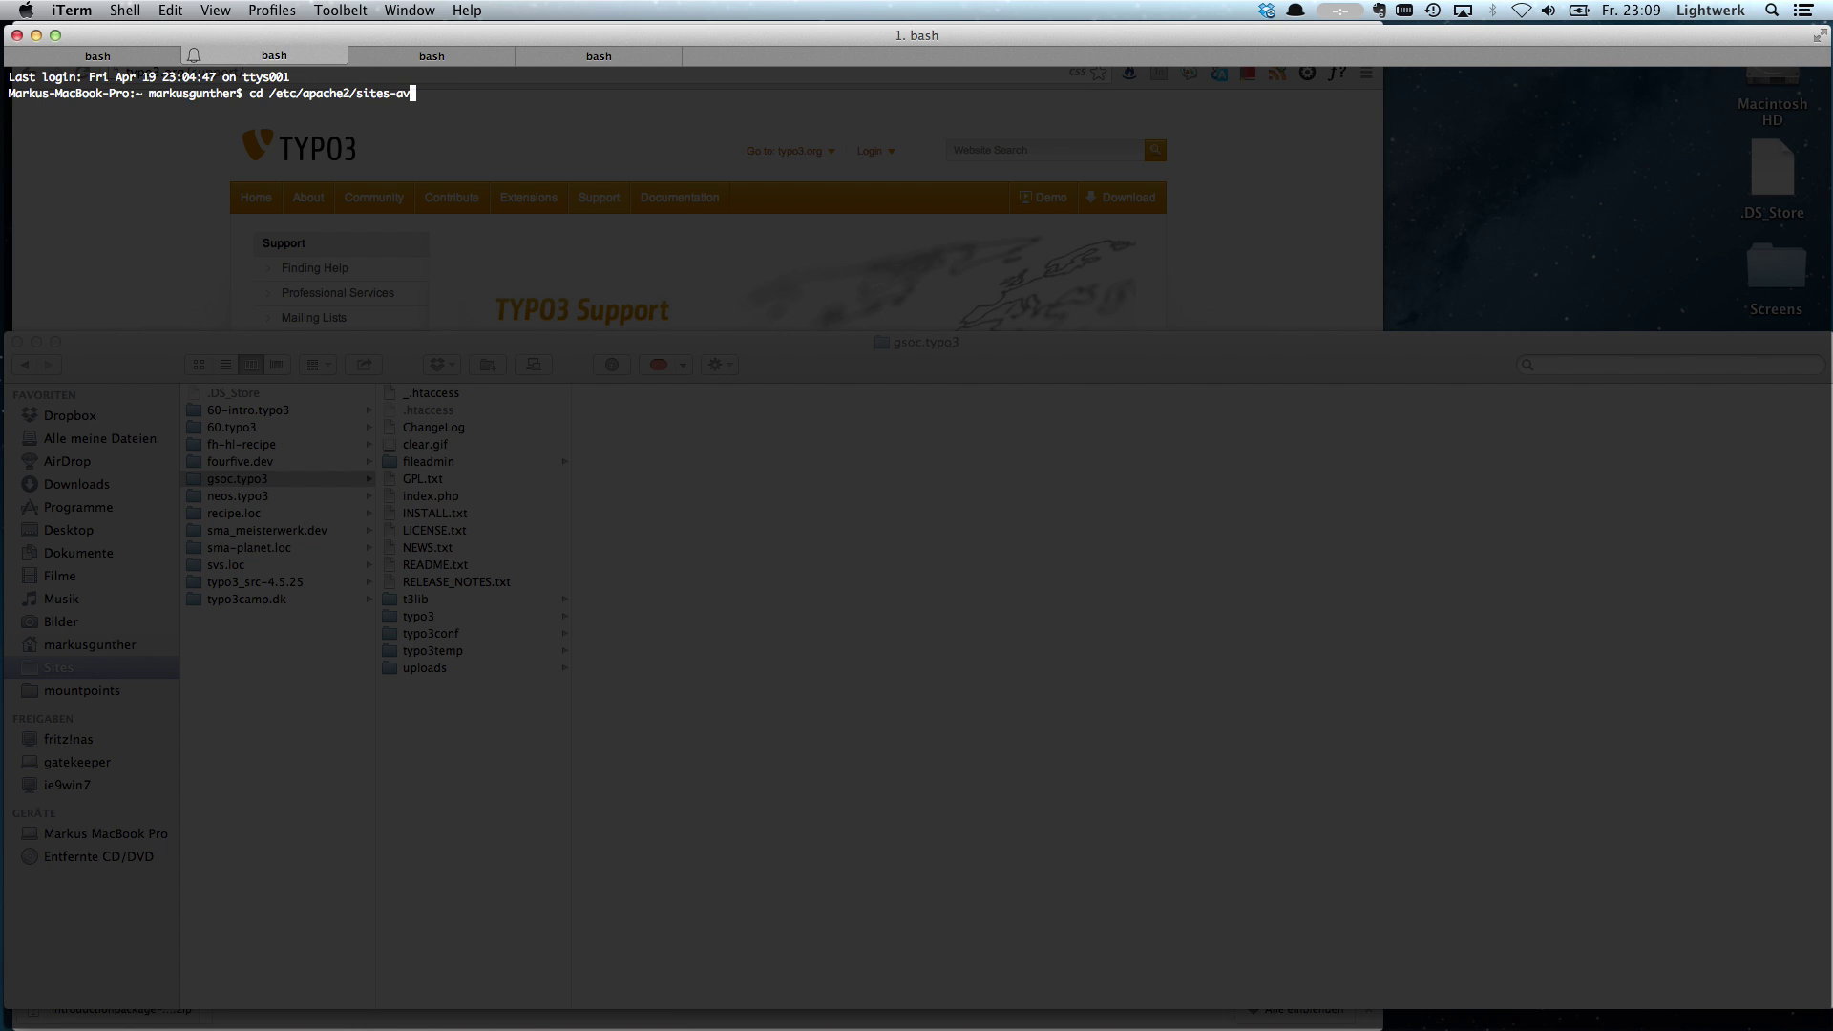
key("BackSpace")
key("BackSpace")
key("BackSpace")
key("BackSpace")
key("BackSpace")
key("BackSpace")
key("BackSpace")
key("Tab")
key("Tab")
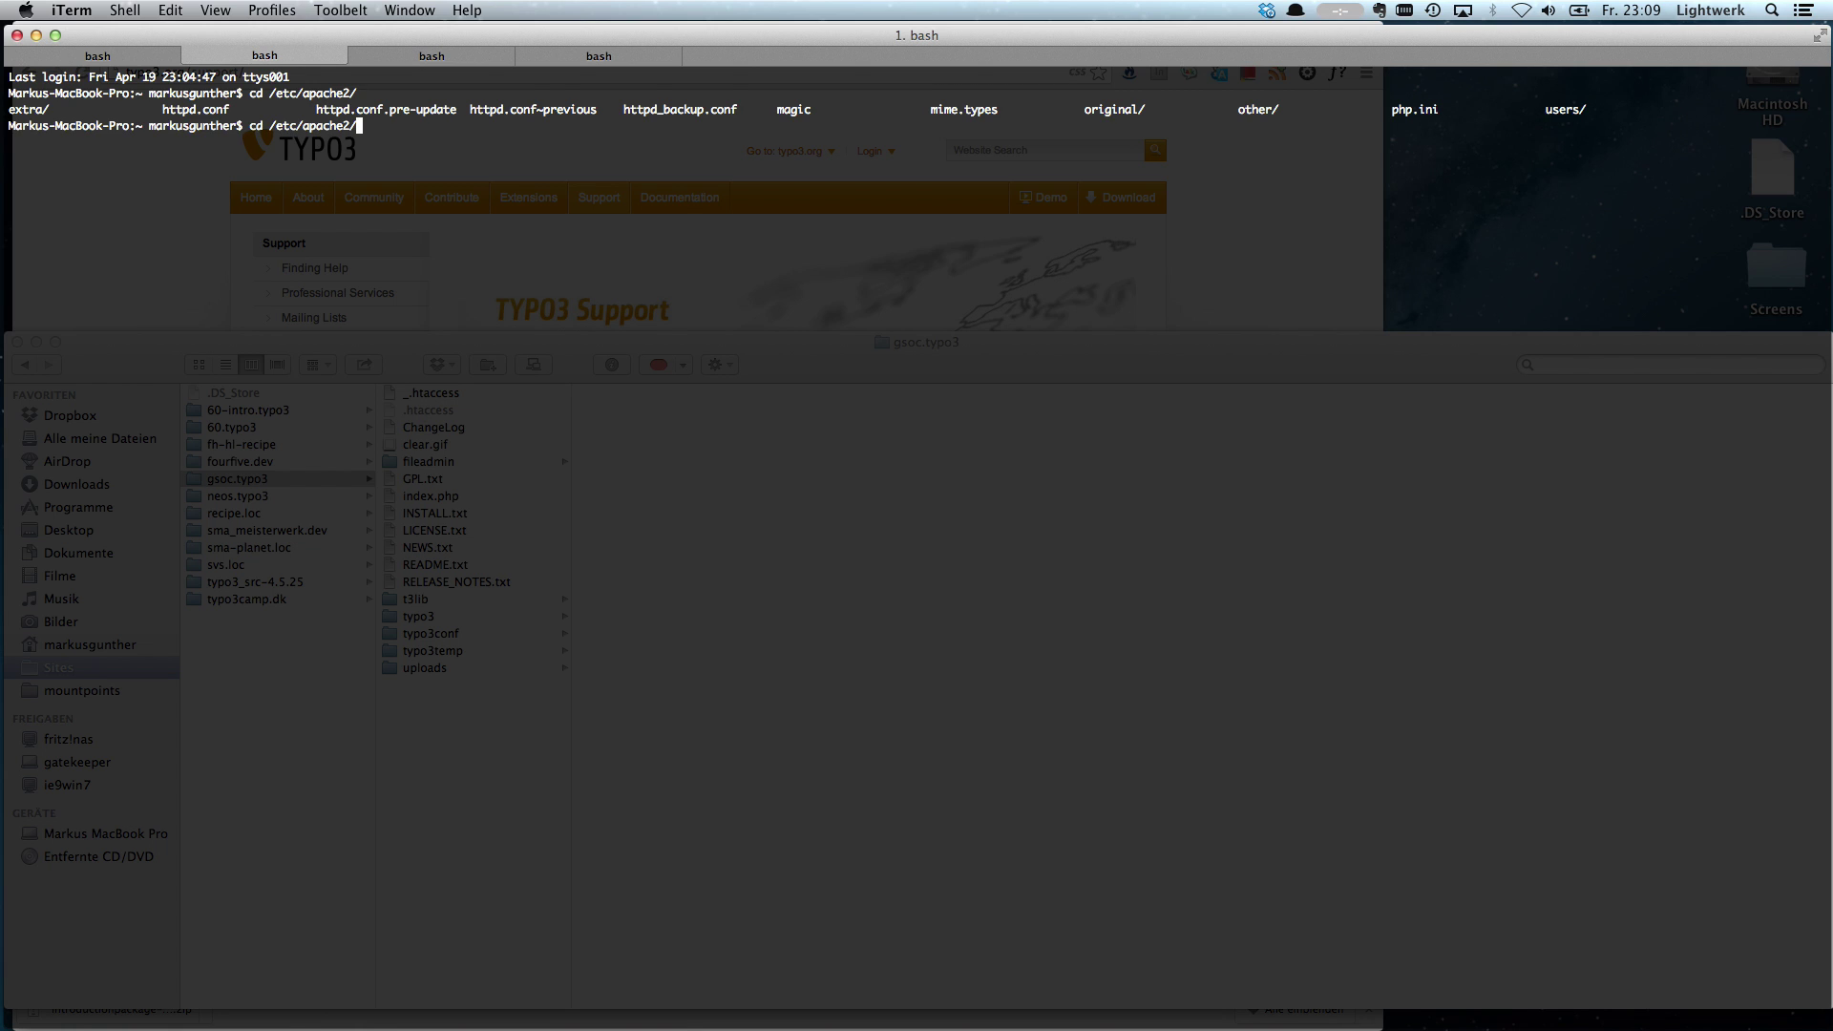
type("e")
key("Tab")
type("htt")
key("Tab")
type("v")
key("Tab")
type(".conf")
key("Return")
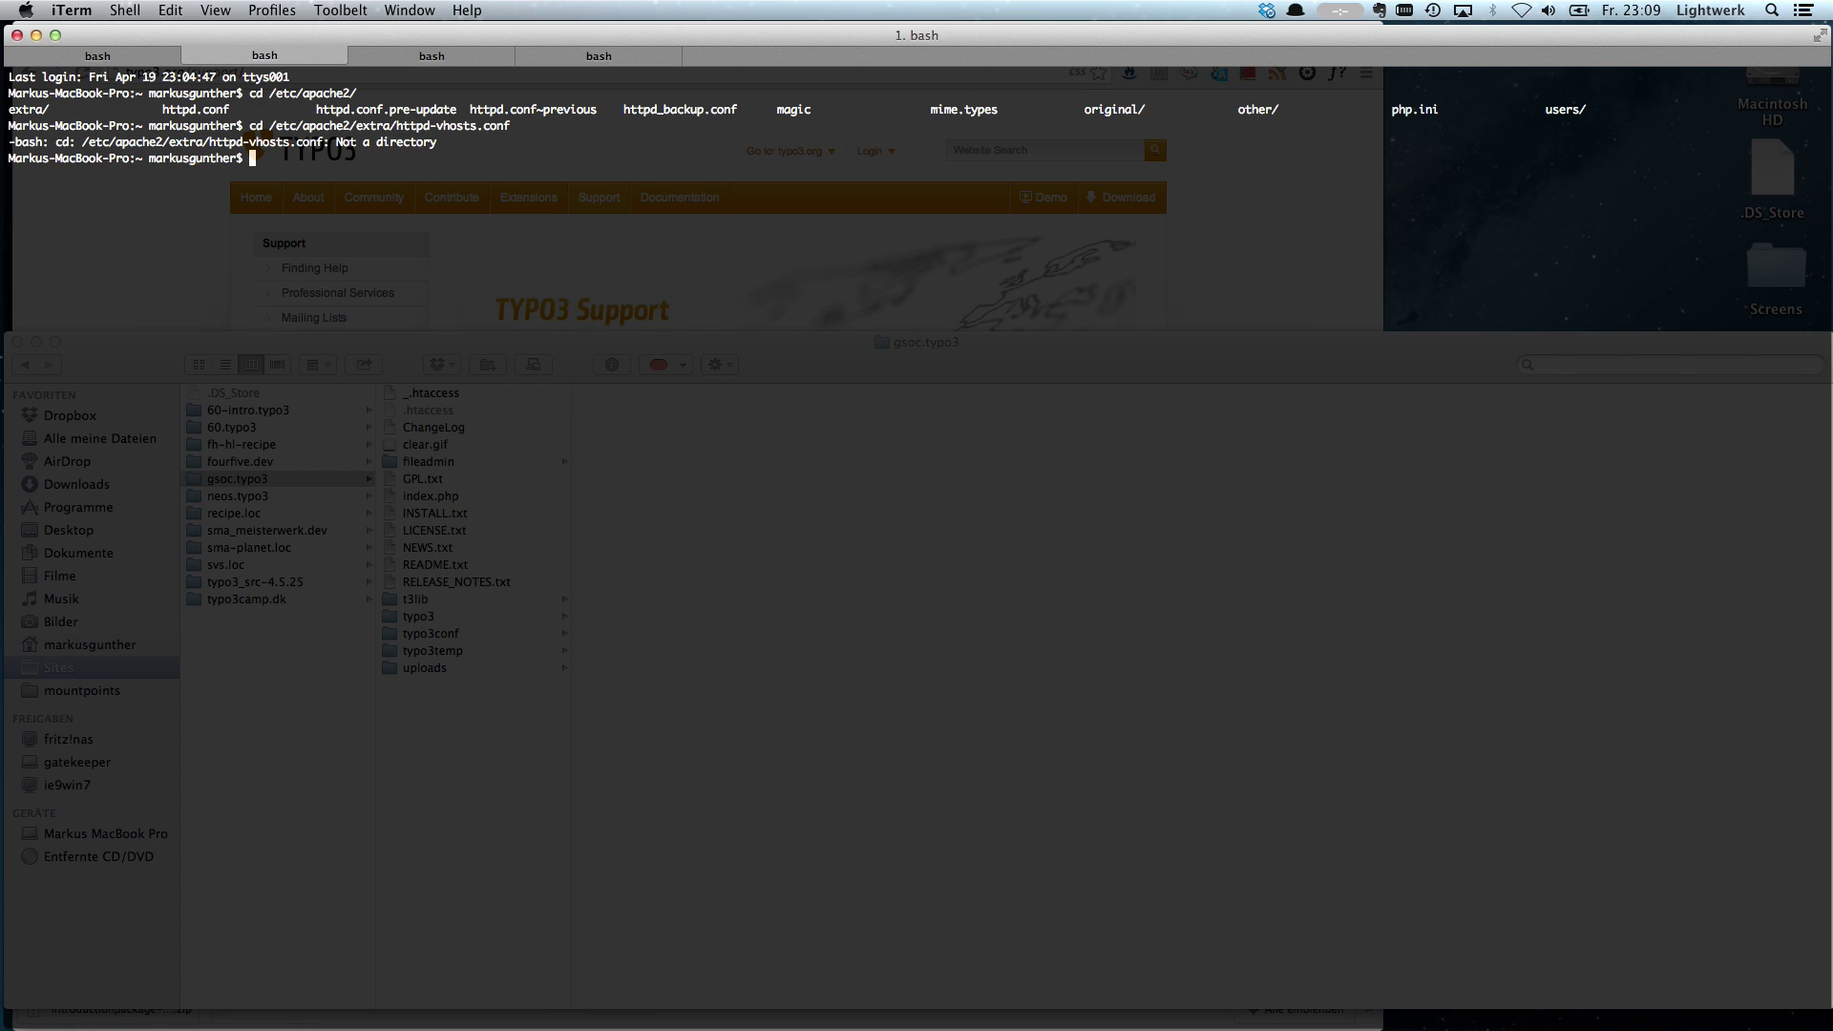
- Recall the command, replace cd with sudo vim, and run it to reach the password prompt
key("Up")
key("Left")
key("Left")
key("Left")
key("Left")
key("Left")
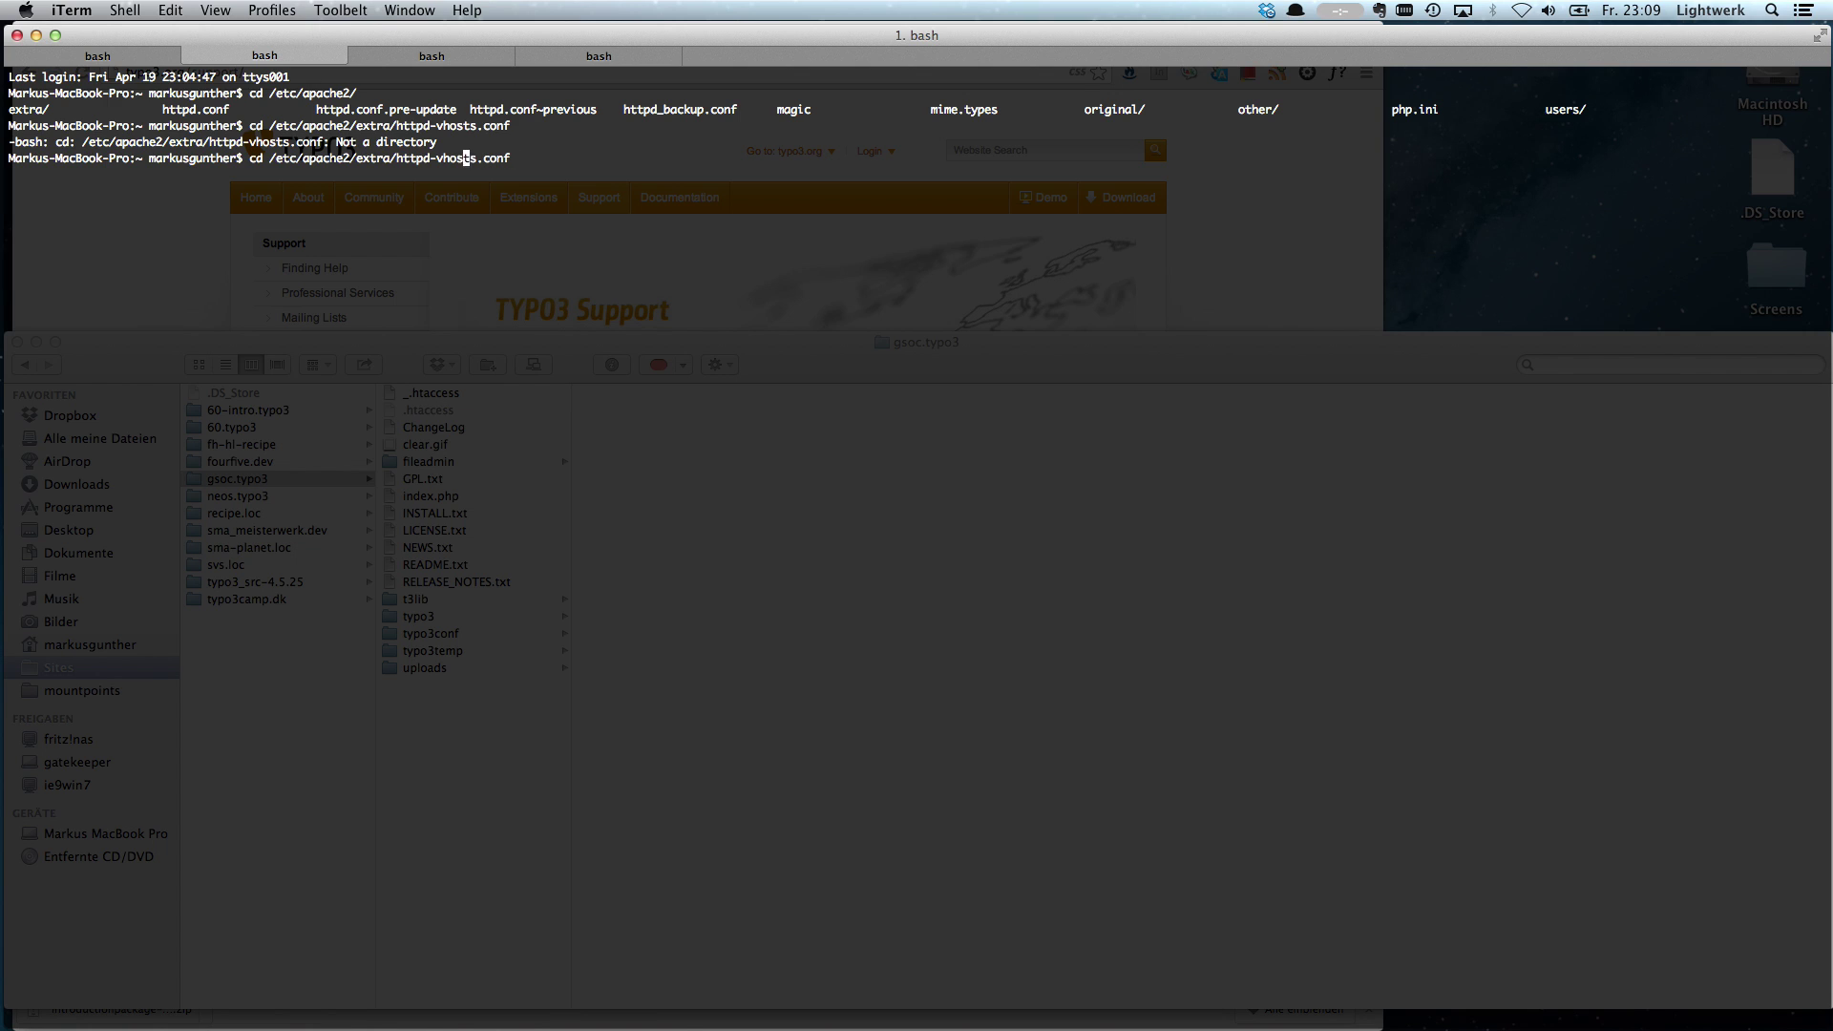
key("Left")
key("Left")
key("Left")
key("ctrl+a")
key("Right")
key("Right")
key("BackSpace")
key("BackSpace")
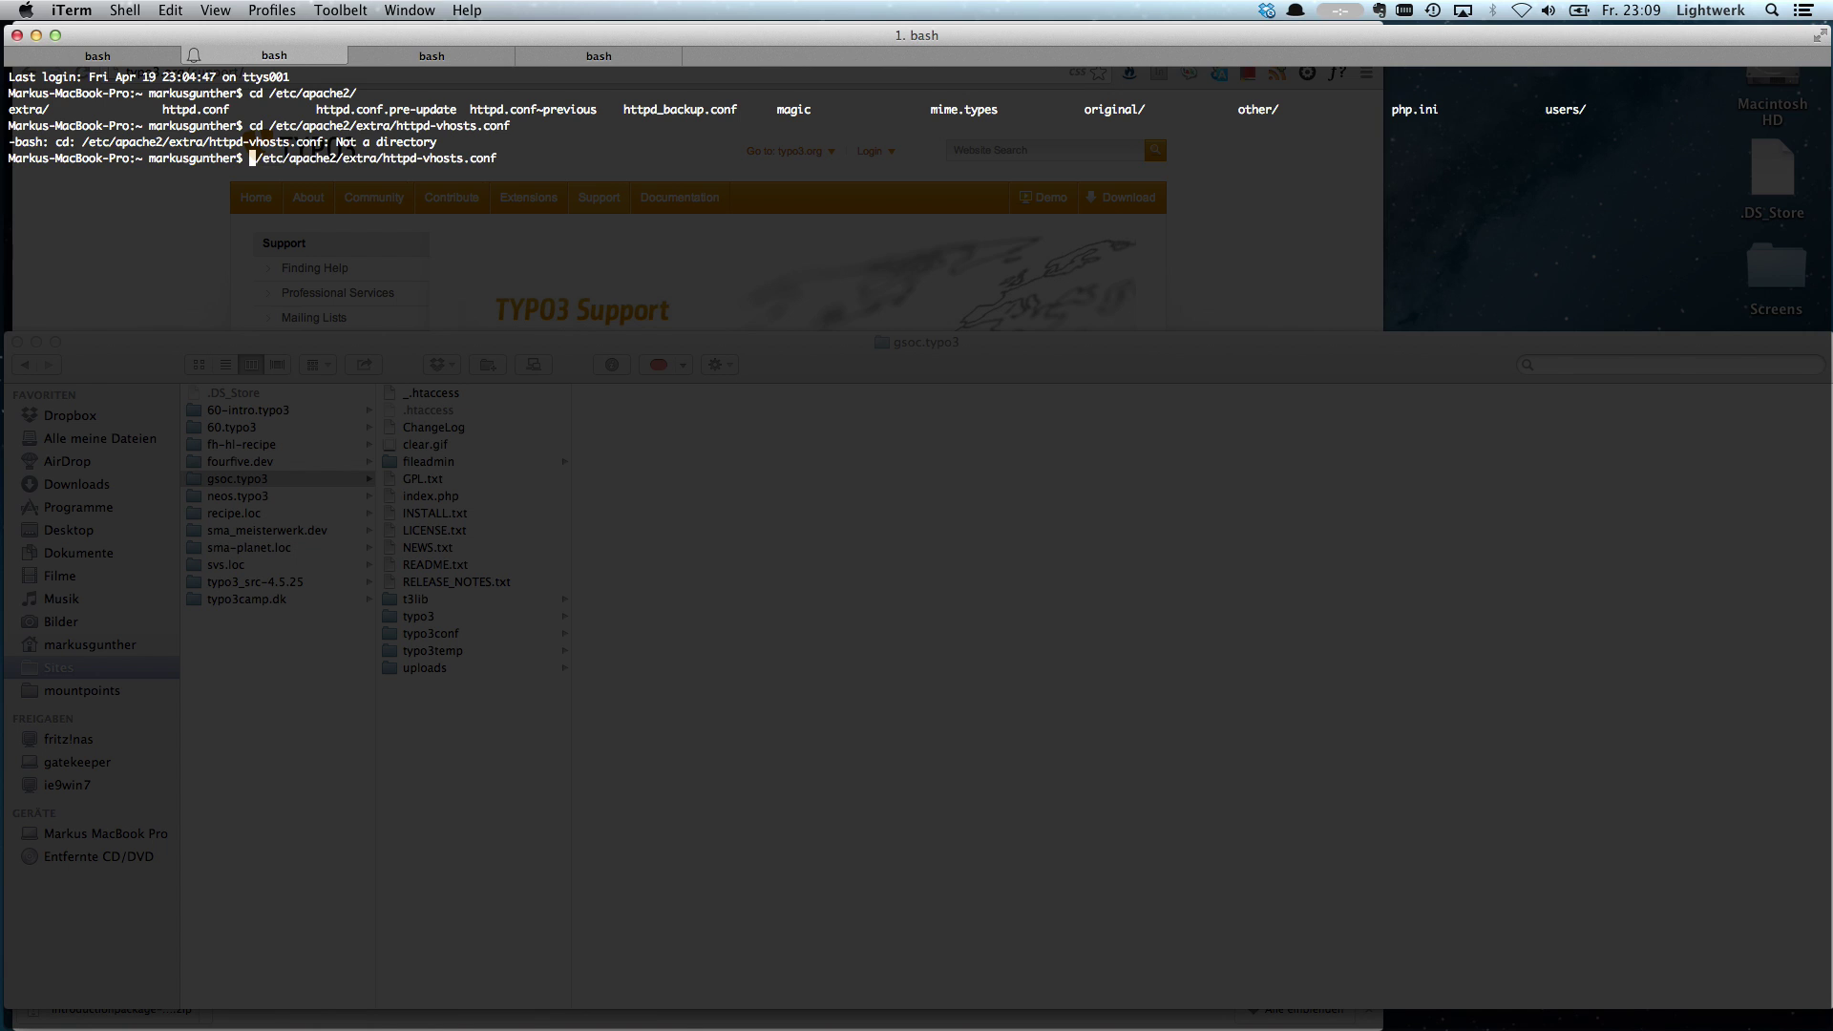
type("vim")
key("Left")
key("Left")
key("Left")
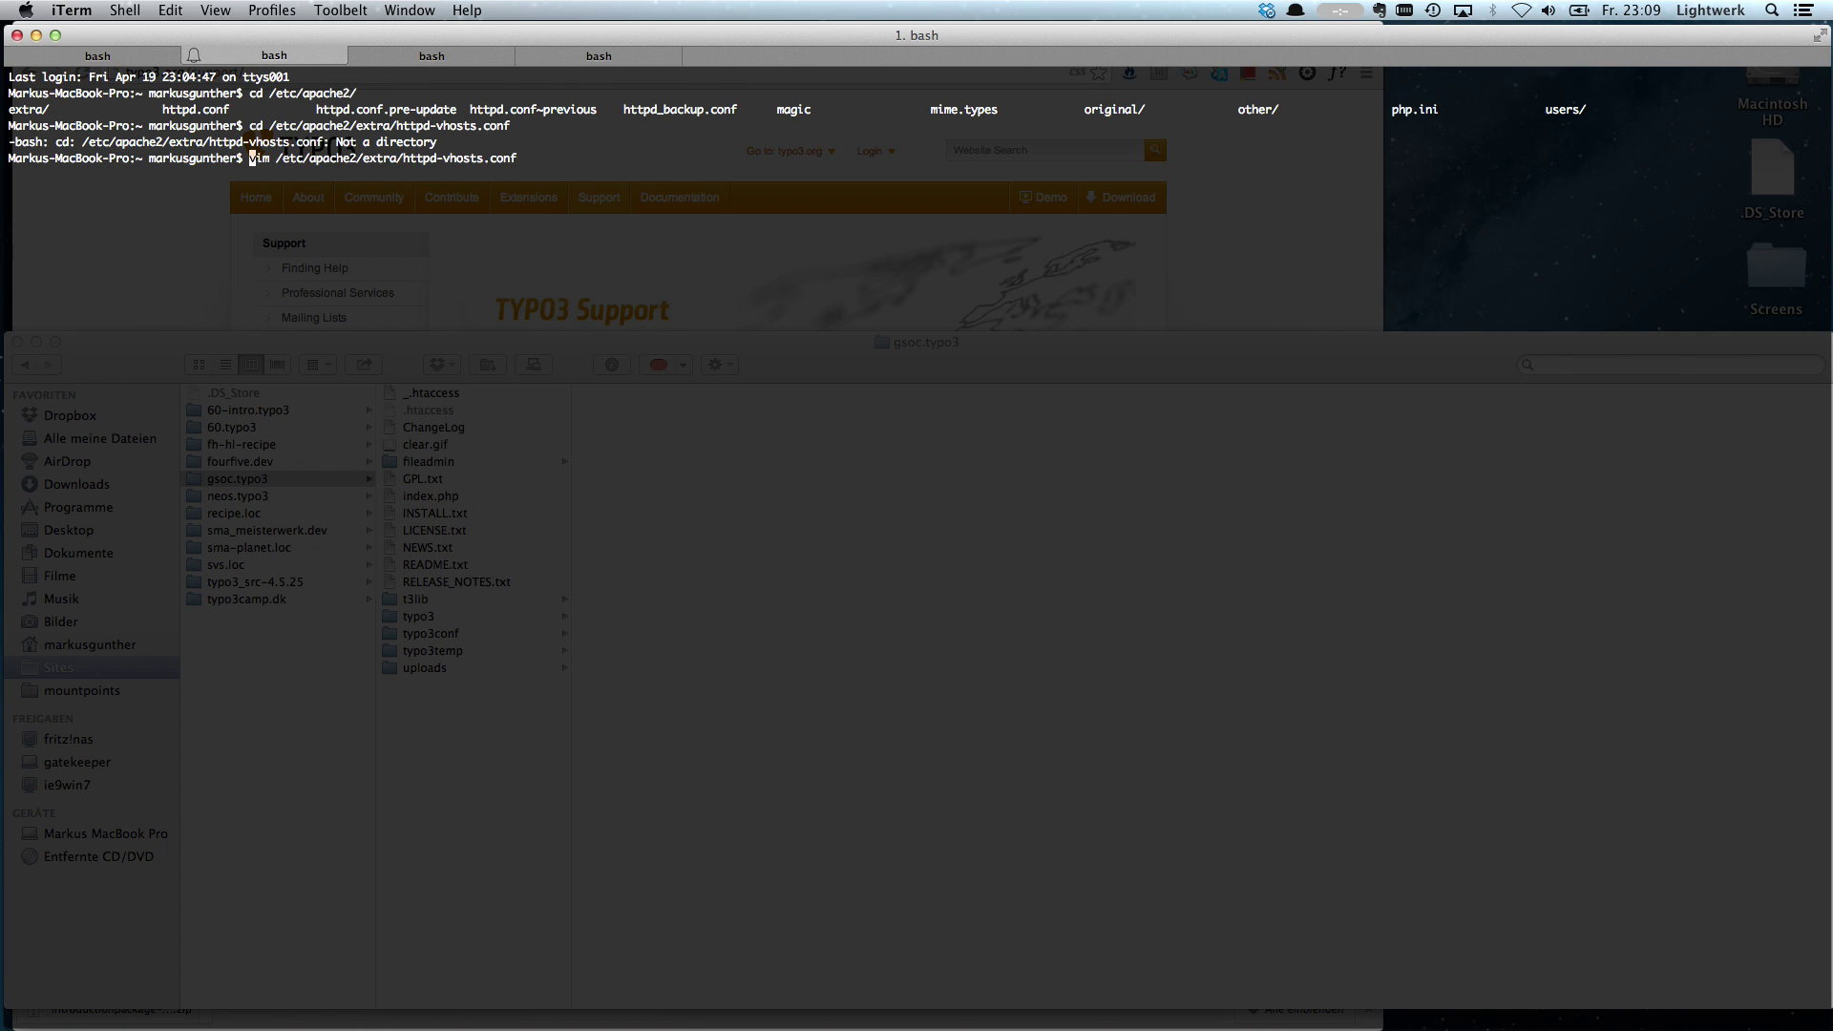
type("sudo")
key("Return")
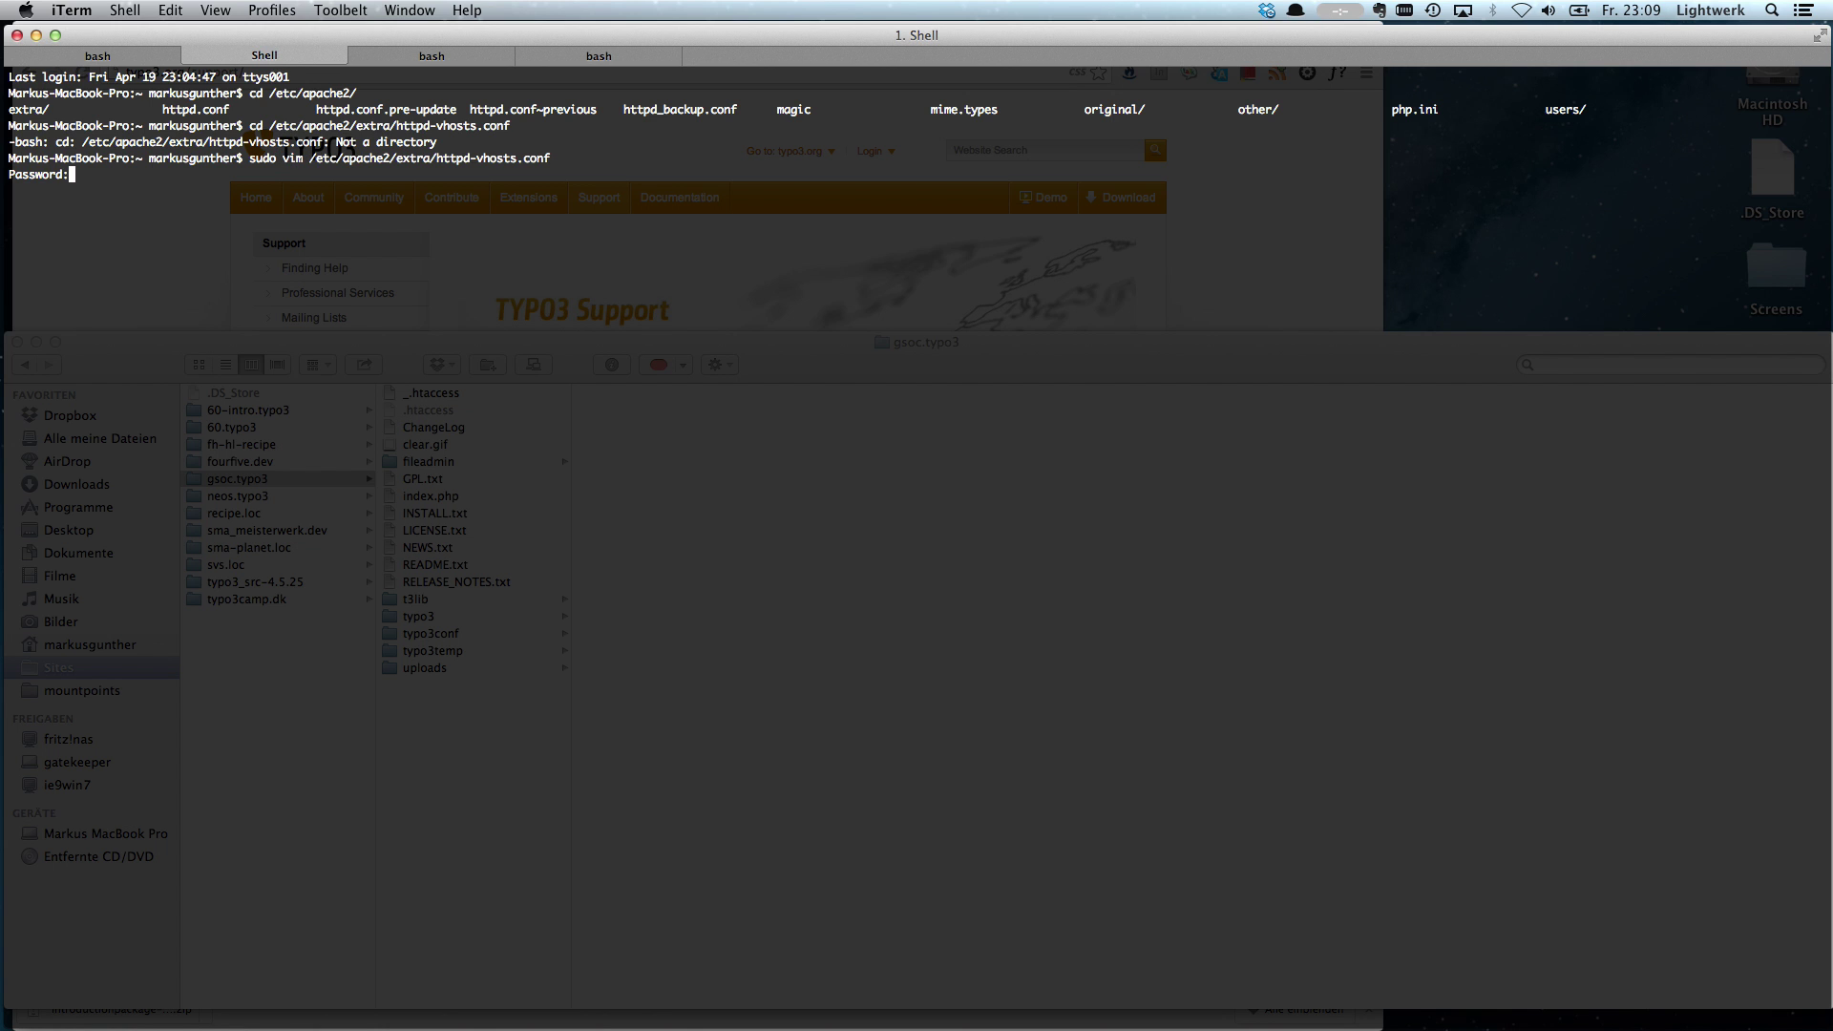
- After entering the password, copy the 60.typo3 virtual host block in httpd-vhosts.conf
key("Return")
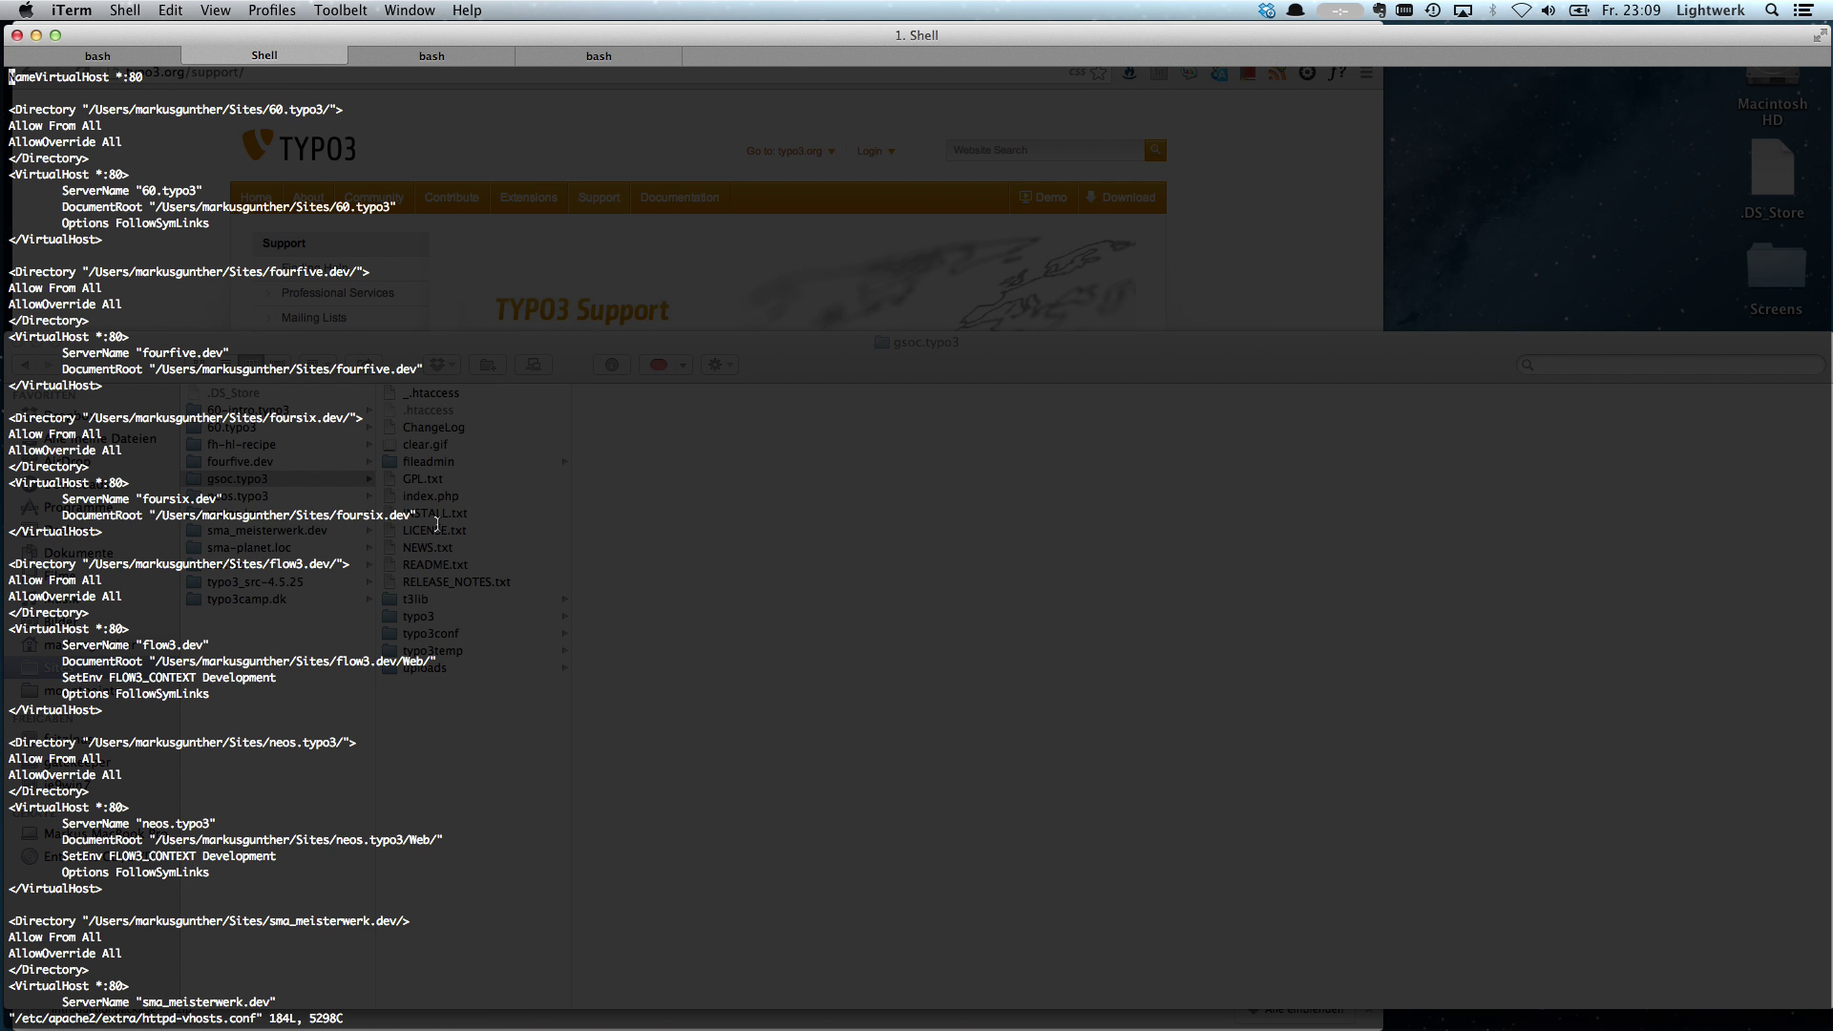
key("Down")
key("Down")
key("Down")
key("Down")
key("Down")
key("Down")
key("Down")
key("Down")
key("Down")
key("Down")
key("Down")
key("Down")
key("Down")
key("Down")
key("Down")
key("Up")
key("Up")
key("Up")
key("Up")
key("Up")
key("Up")
key("Up")
key("Up")
key("Up")
key("Up")
key("Up")
key("Up")
key("shift+v")
key("Down")
key("Down")
key("Down")
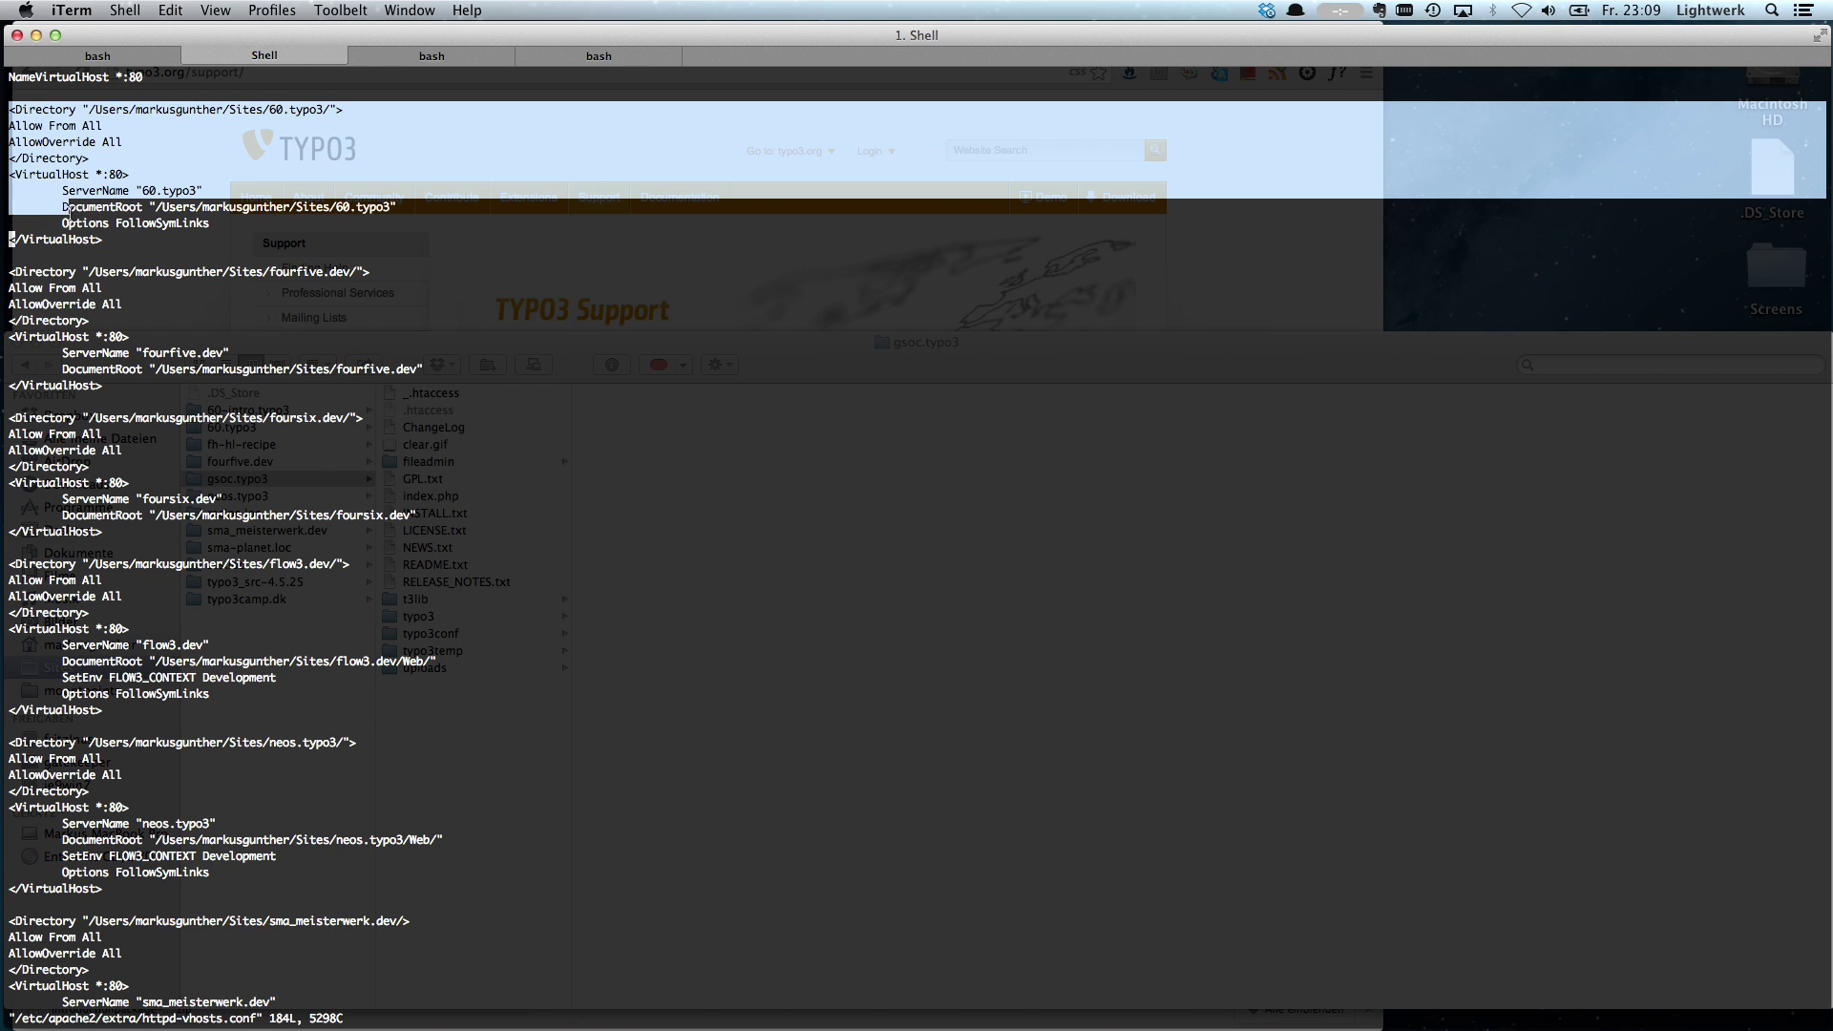
key("Down")
left_click_drag(102, 239, 130, 246)
key("super+c")
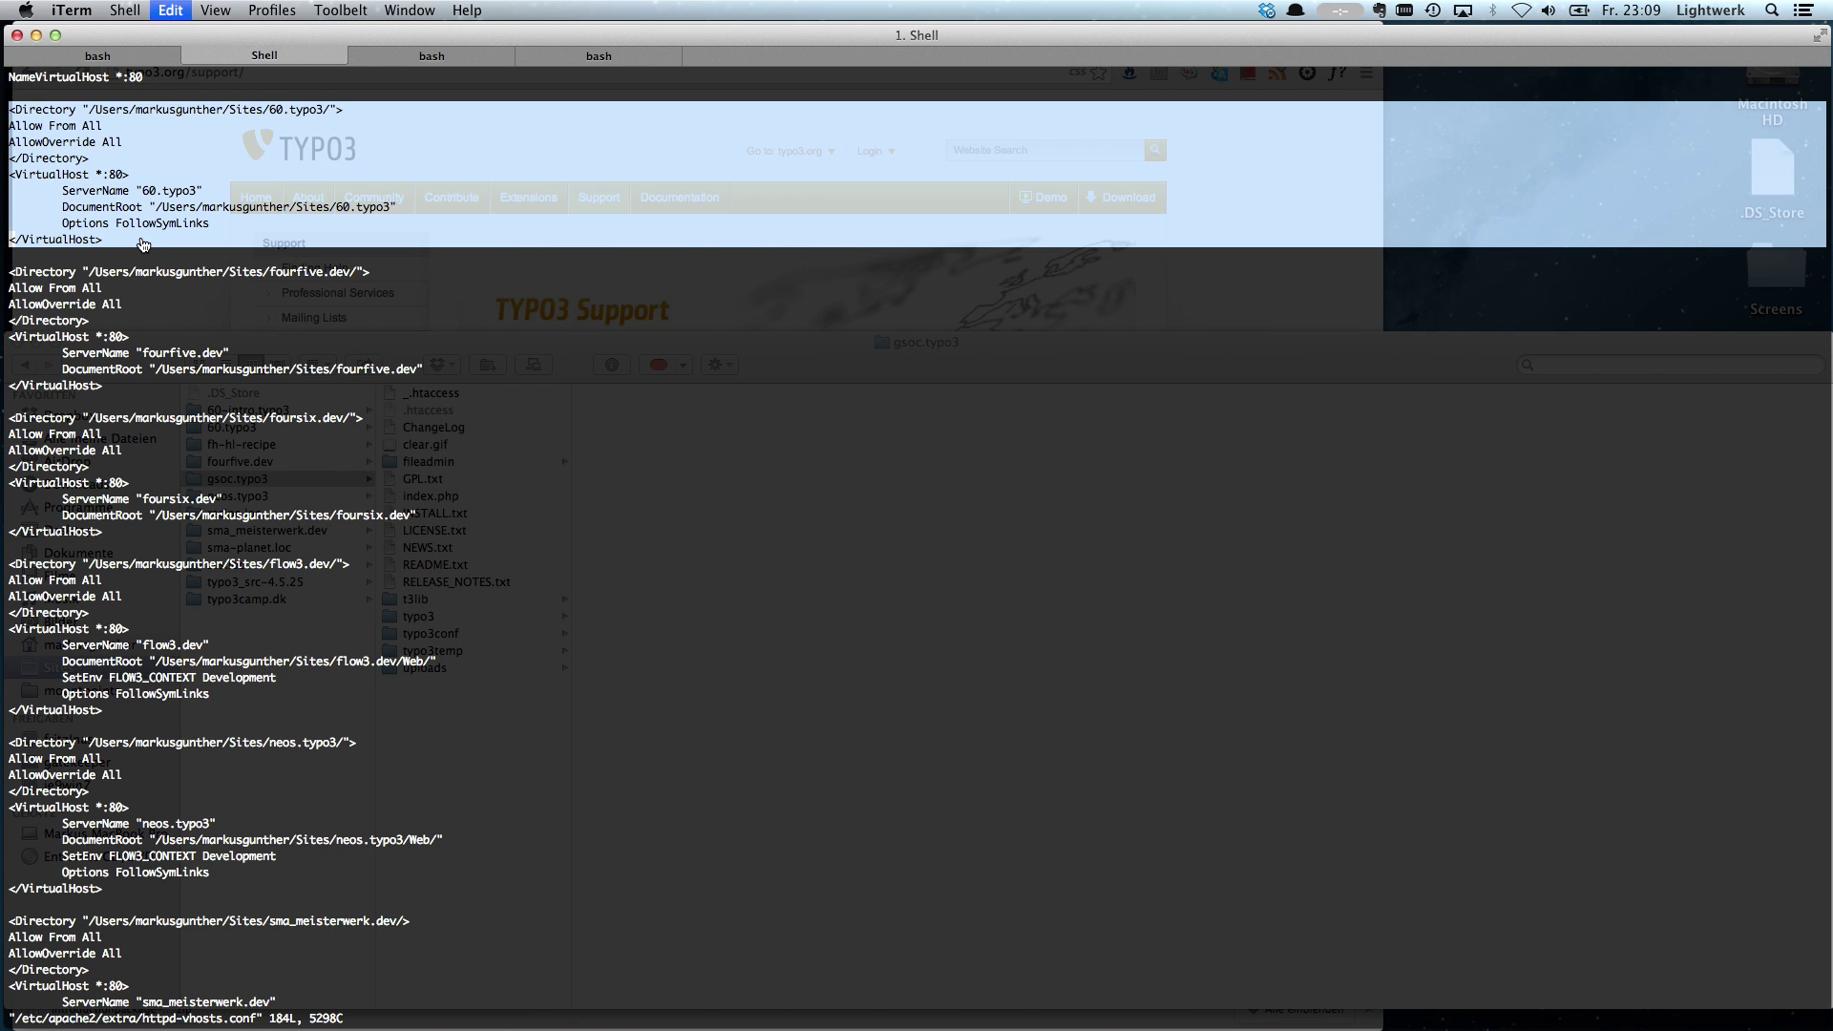
left_click(143, 244)
- Paste the block above fourfive as a new host, changing the server name to gsoc.typo3
key("Up")
key("i")
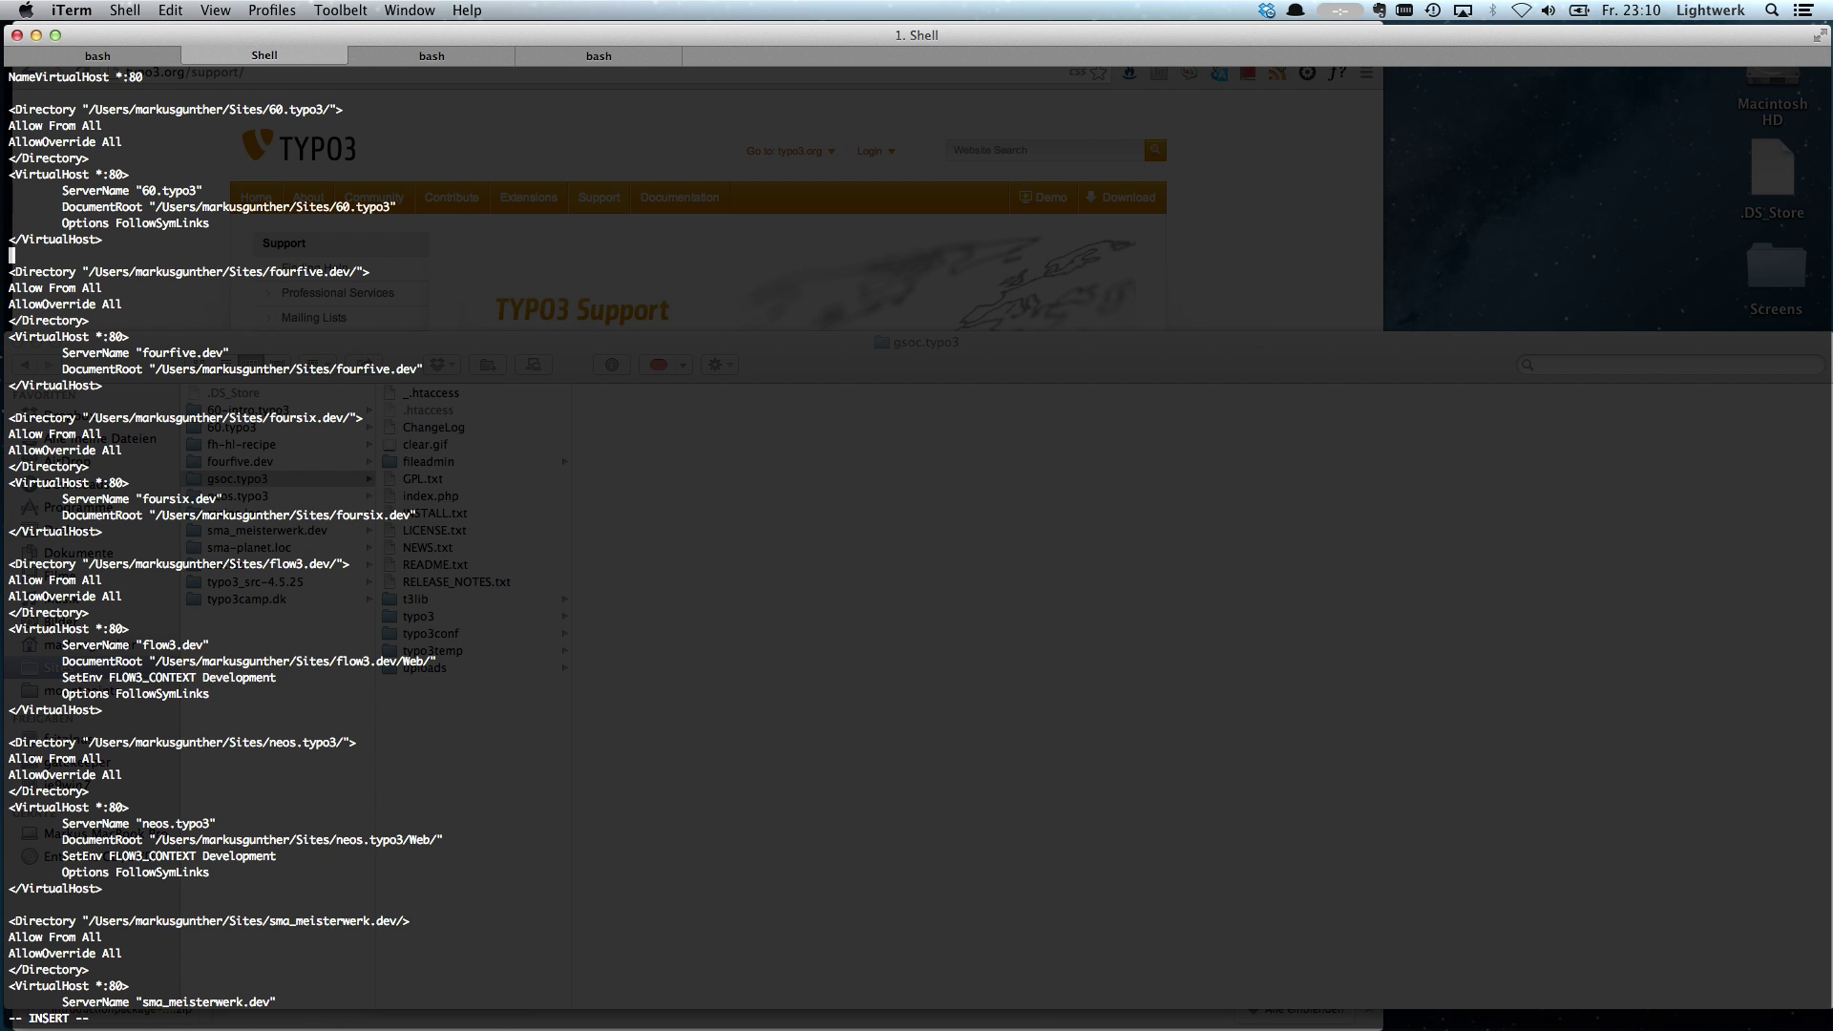
key("Return")
key("Return")
key("super+v")
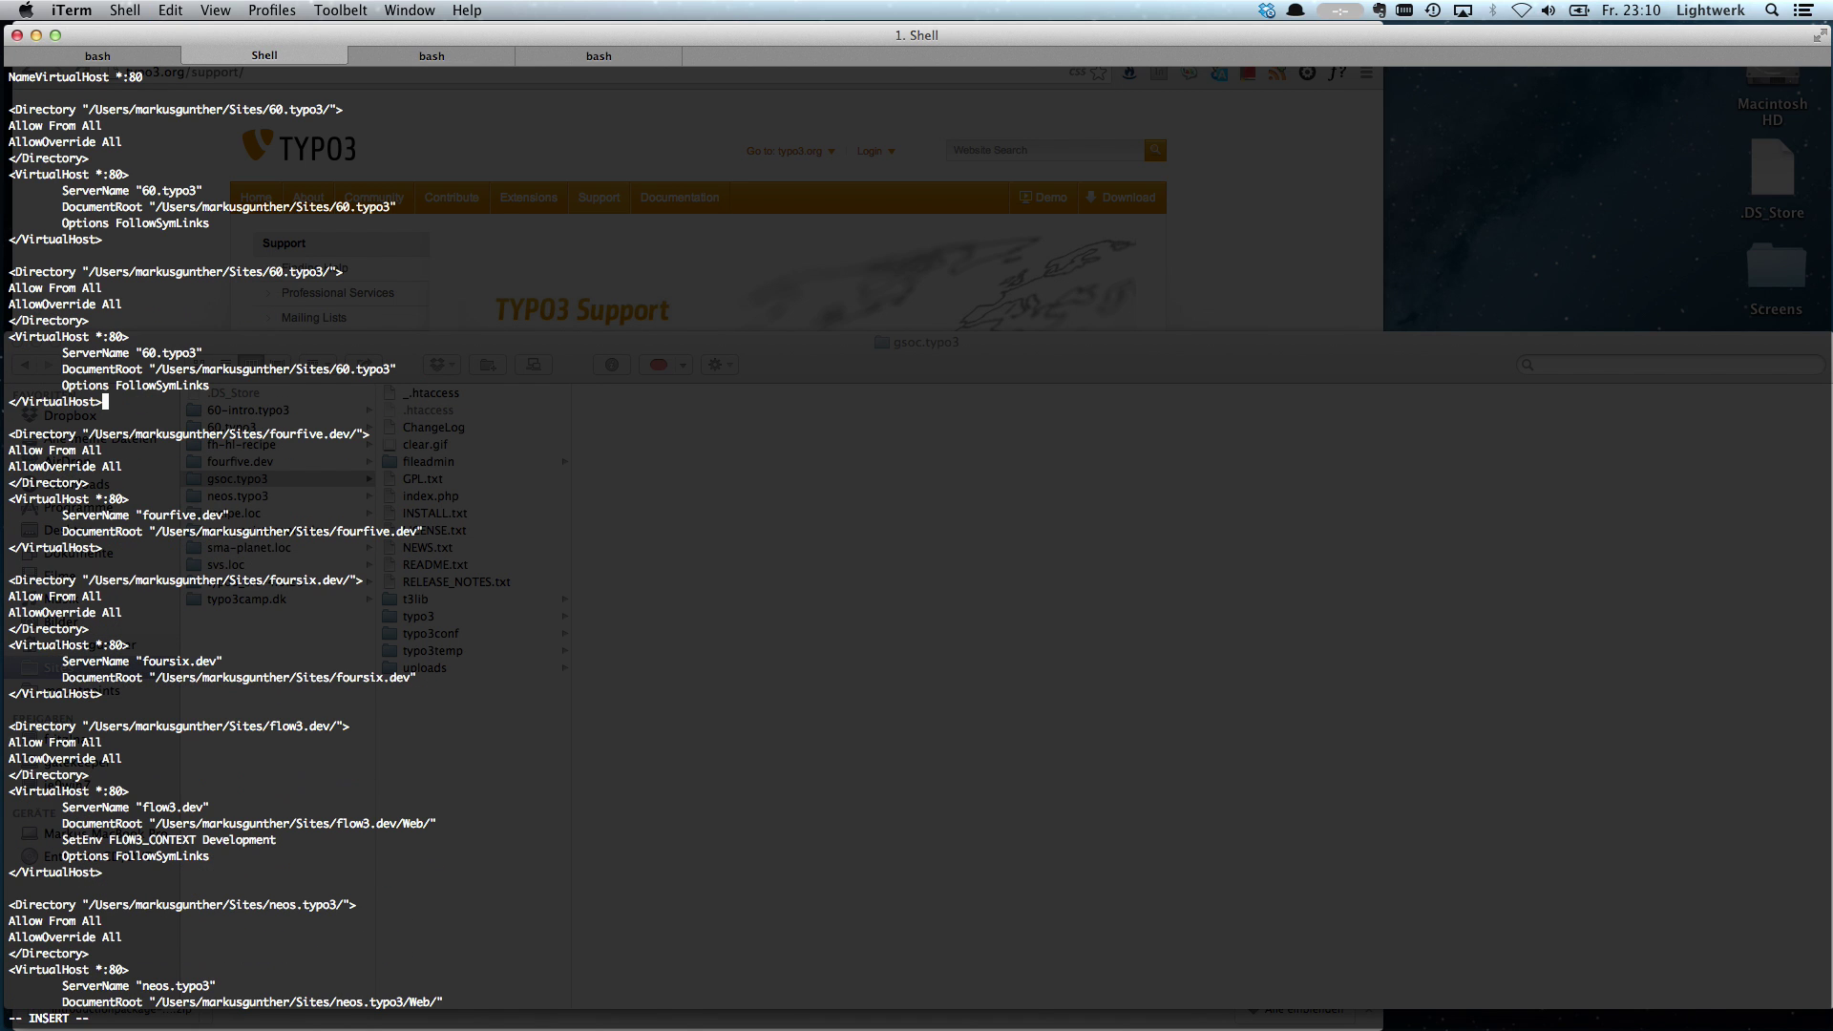
key("Up")
key("Up")
key("Up")
key("Up")
key("Down")
key("Right")
key("Right")
key("Delete")
key("Delete")
type("g")
type("soc")
- Change 60 to gsoc in the DocumentRoot and Directory paths, then save with :wq
key("Right")
key("Right")
key("Right")
key("Right")
key("Right")
key("Right")
key("Right")
key("Right")
key("Right")
key("Right")
key("Right")
key("Right")
key("Right")
key("Right")
key("Right")
key("Right")
key("Right")
key("Delete")
key("Delete")
type("gos")
key("BackSpace")
key("BackSpace")
type("soc")
key("Up")
key("Up")
key("Up")
key("Up")
key("Up")
key("Up")
key("Left")
key("Left")
key("Left")
key("Left")
key("Left")
key("Left")
key("Left")
key("Left")
key("Left")
key("Delete")
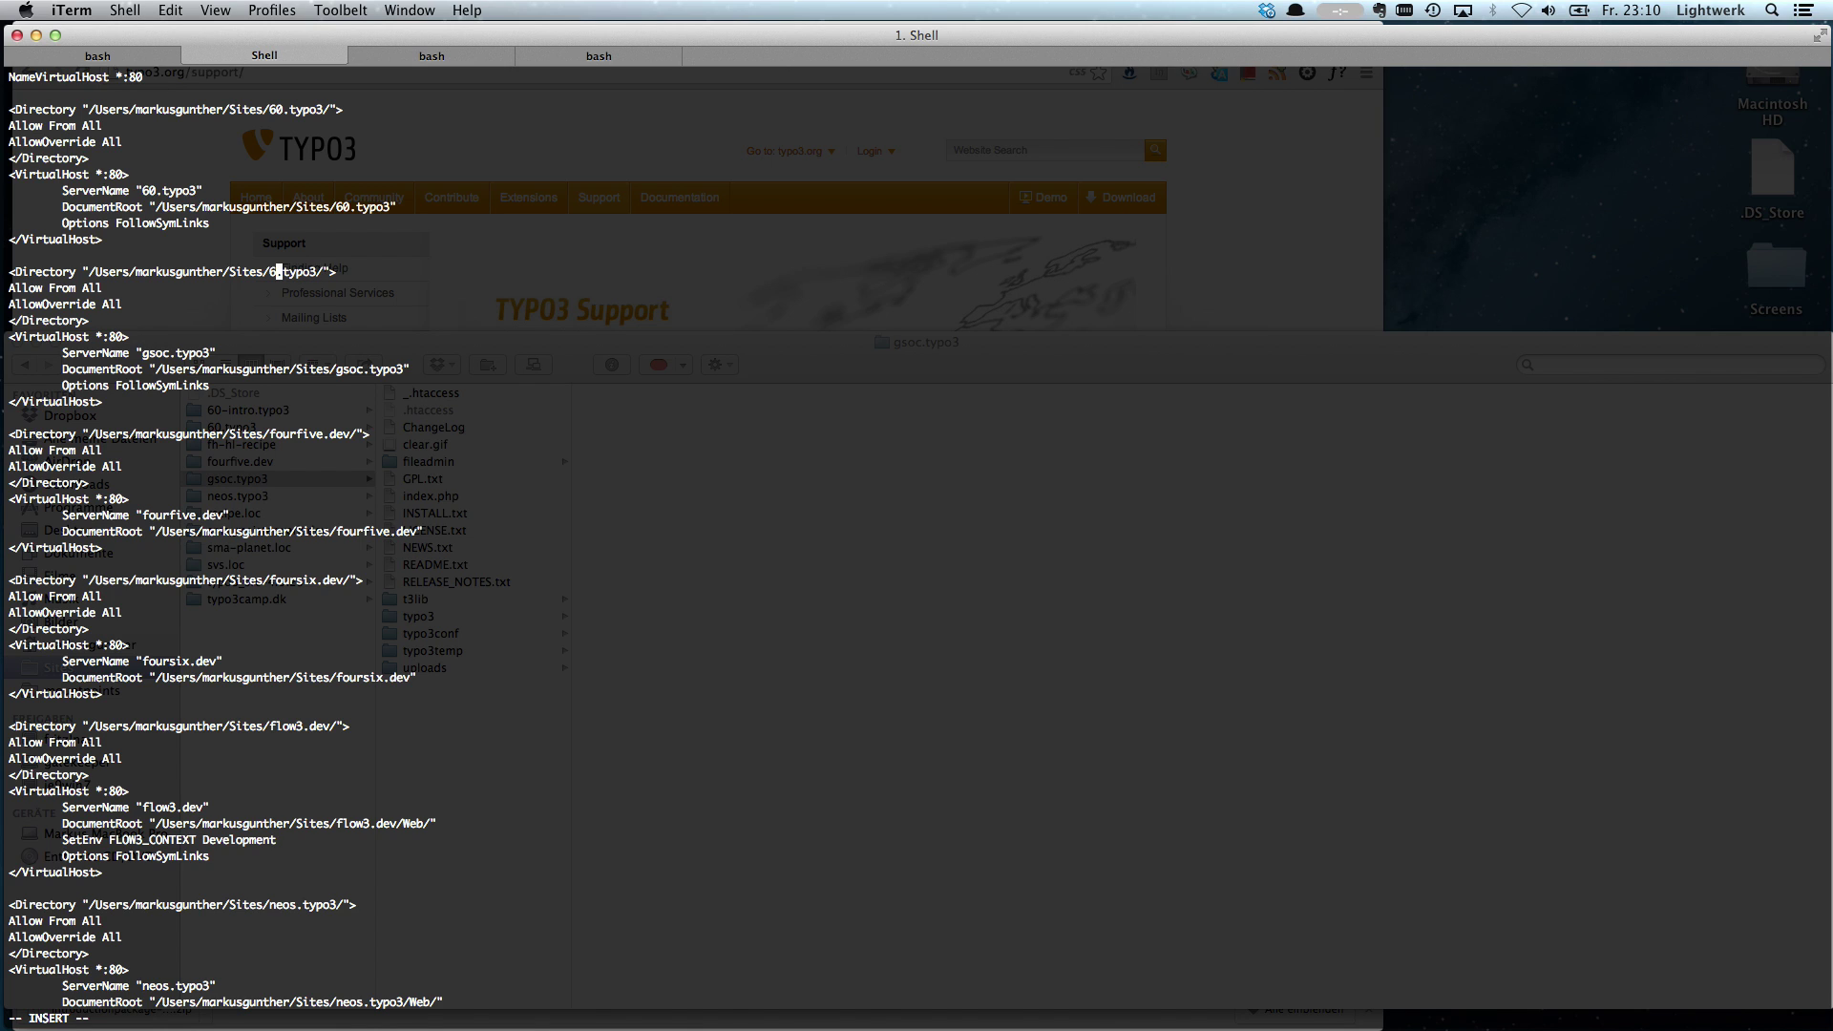
key("Delete")
type("gs")
type("oc")
key("Escape")
type(":wq")
key("Return")
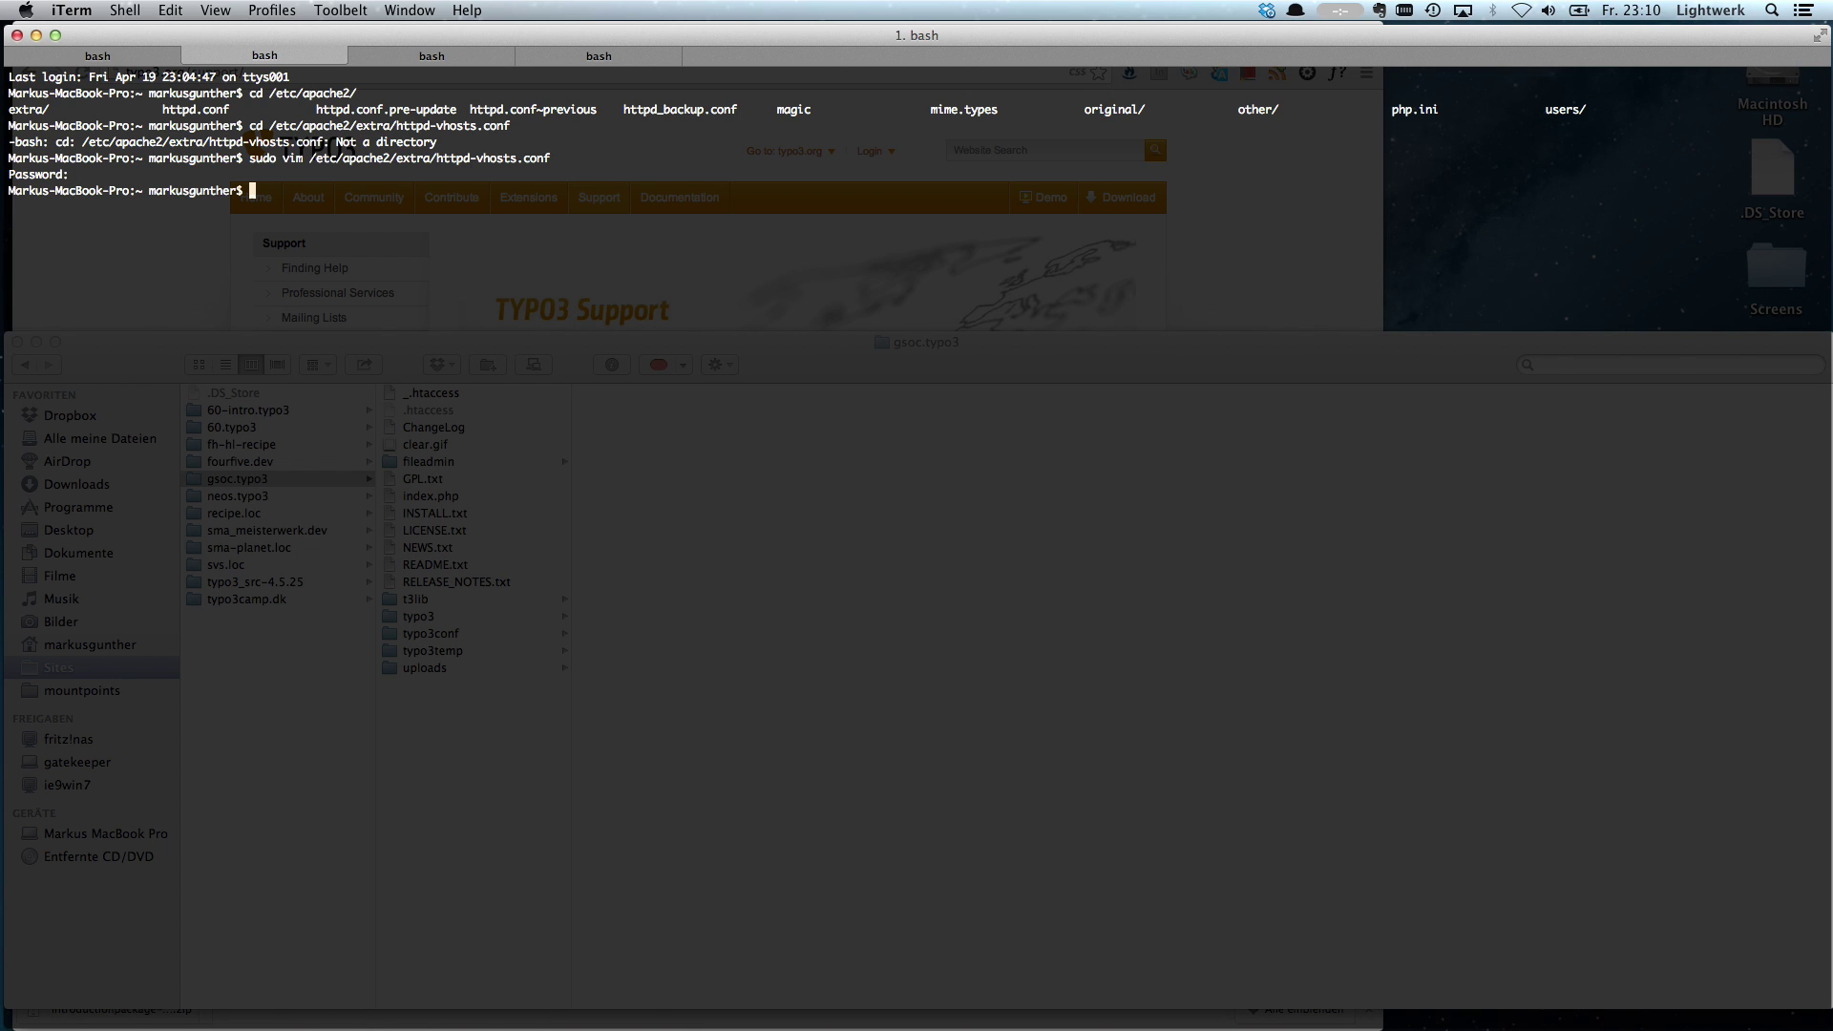
type("sudo")
type(" vim ")
type("/etc/")
type("hosts")
- Add '127.0.0.1 gsoc.typo3' below the svs.loc entry in /etc/hosts and save with :wq
key("Return")
key("Down")
key("Down")
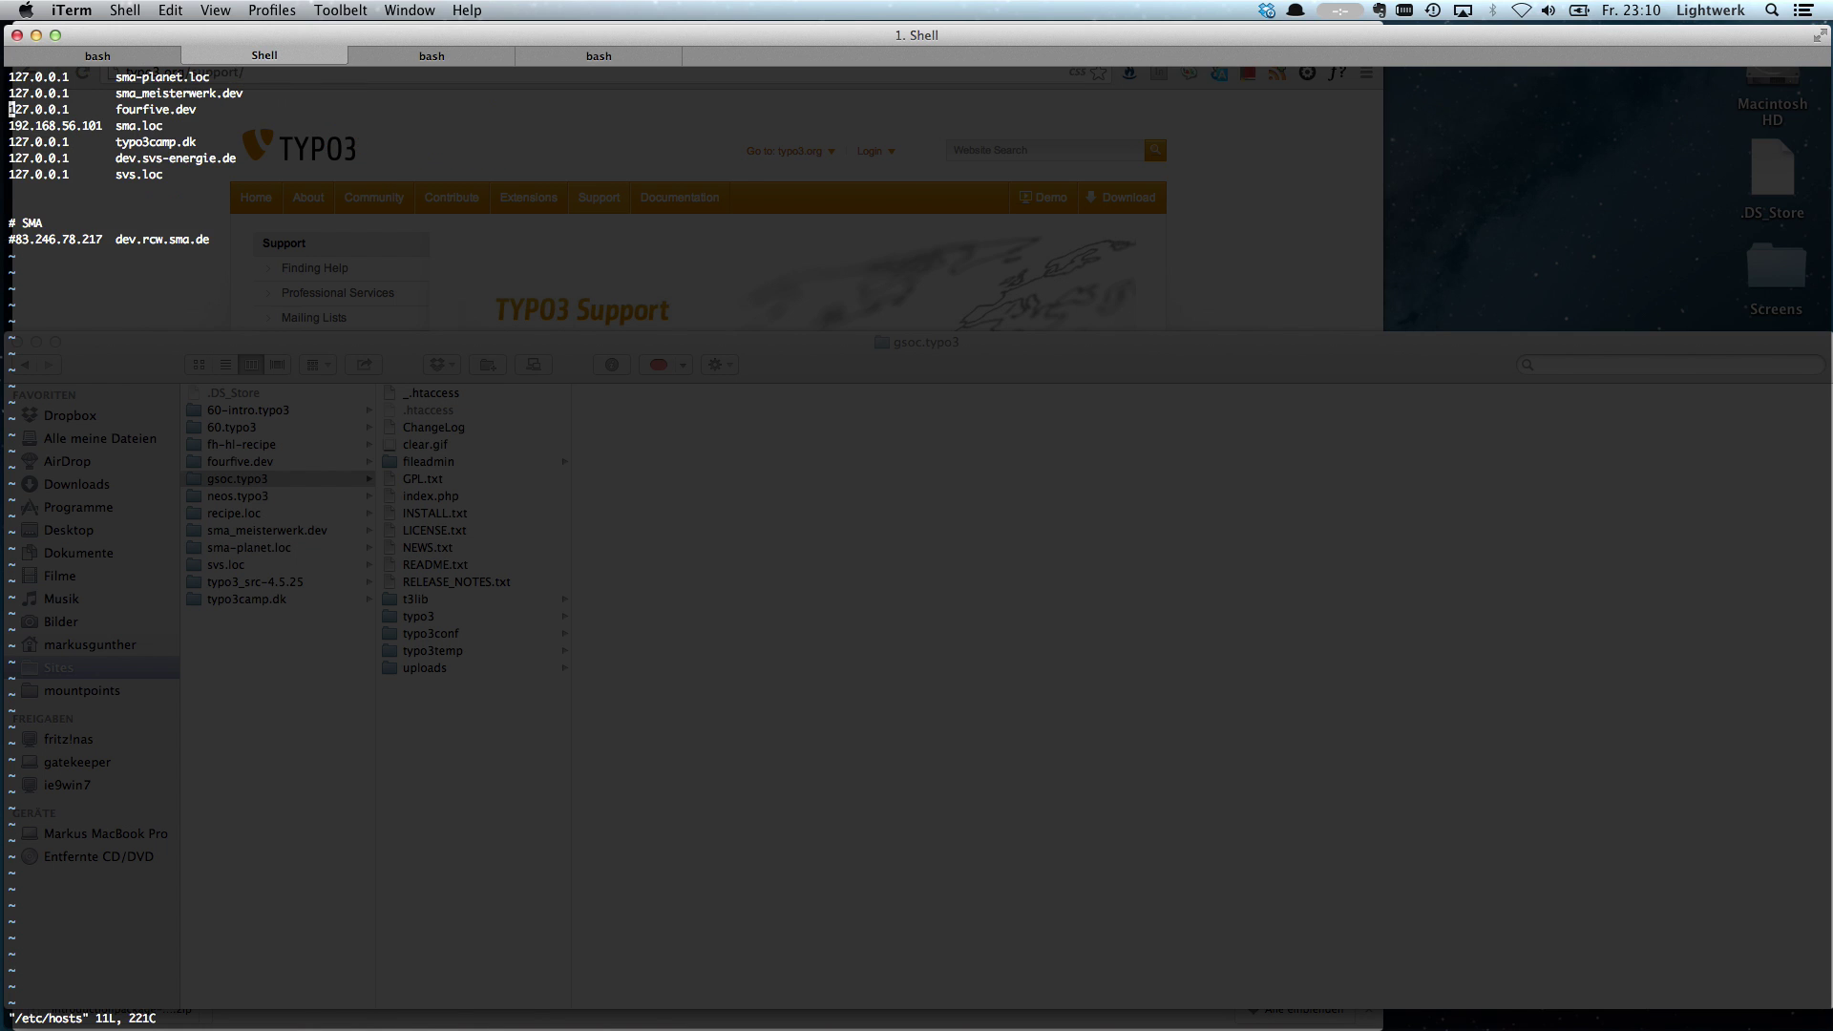
key("Down")
key("Down")
key("Right")
key("Right")
key("Right")
key("Right")
key("Right")
key("Right")
key("Right")
key("Down")
key("Down")
key("Right")
key("Right")
key("Right")
key("Right")
key("Right")
key("Right")
key("Right")
key("a")
key("Return")
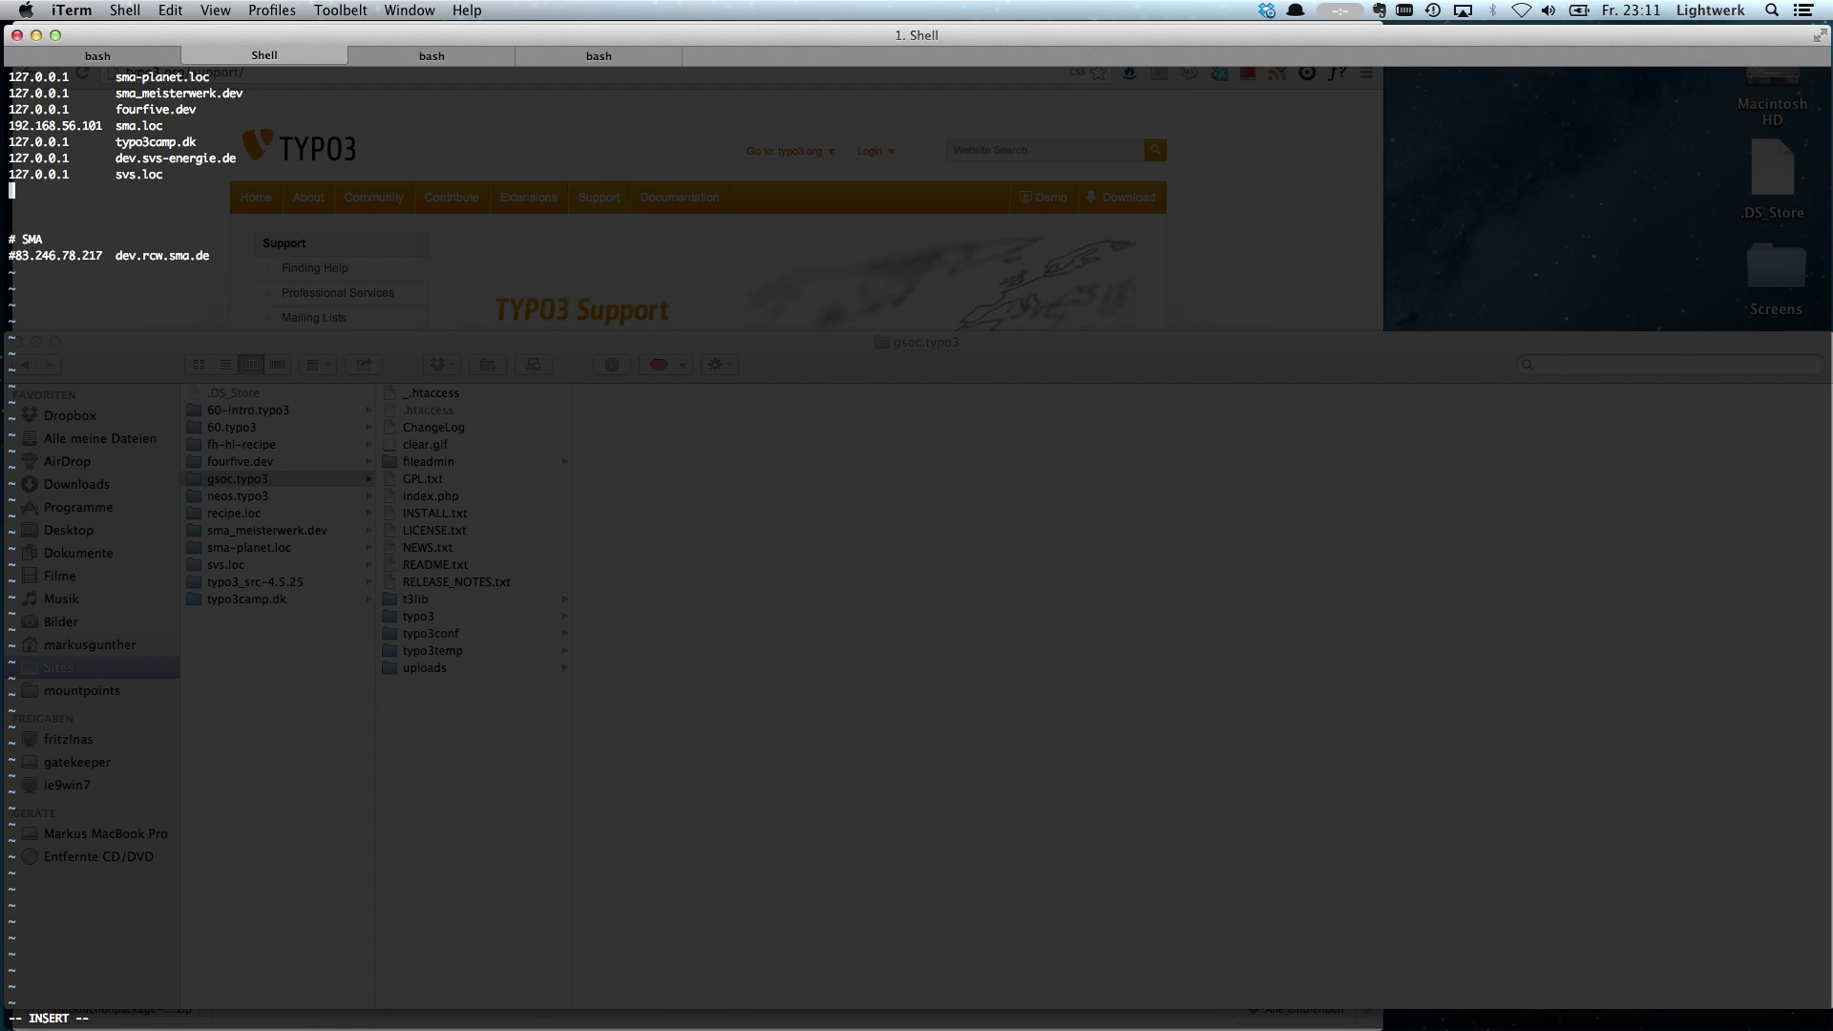
type("127.0.")
type("0.1")
key("Tab")
type("go")
type("oc.ty")
type("po3")
key("Escape")
type(":s")
key("BackSpace")
type("wq")
key("Return")
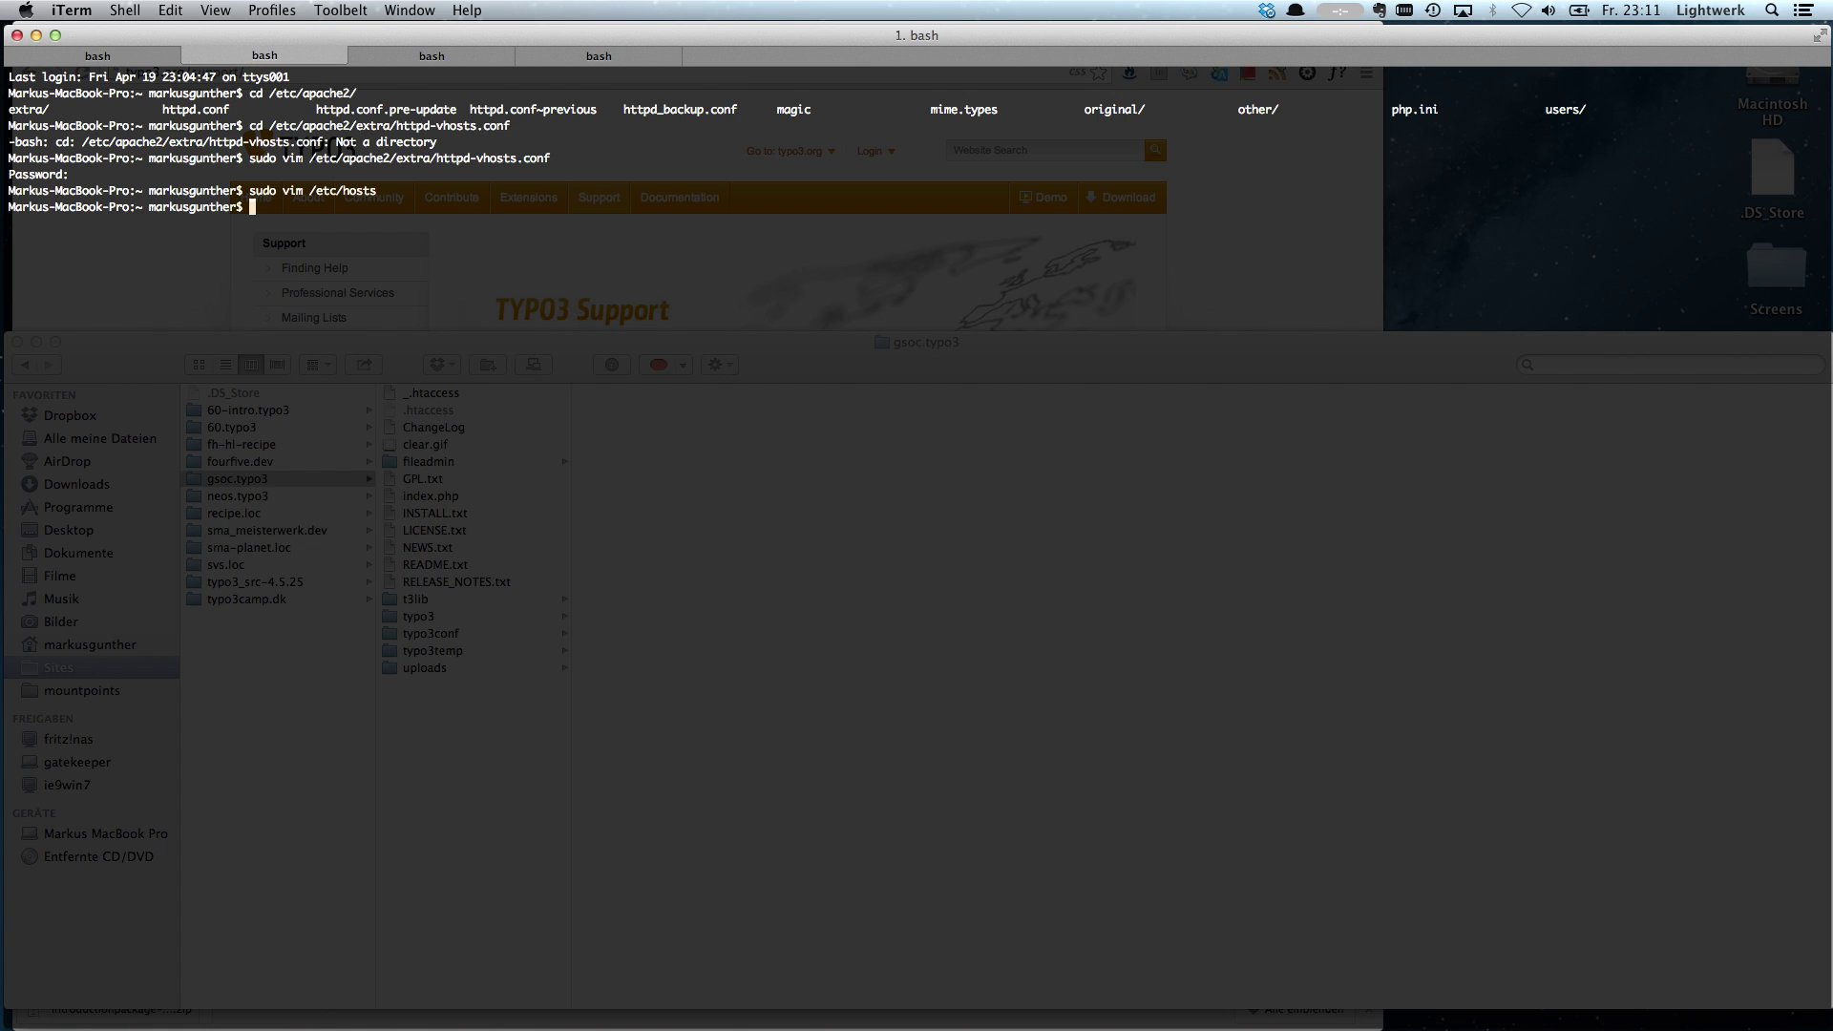
type("cd")
- Go to the home folder, enter Sites/, and list it with ls -la
key("Return")
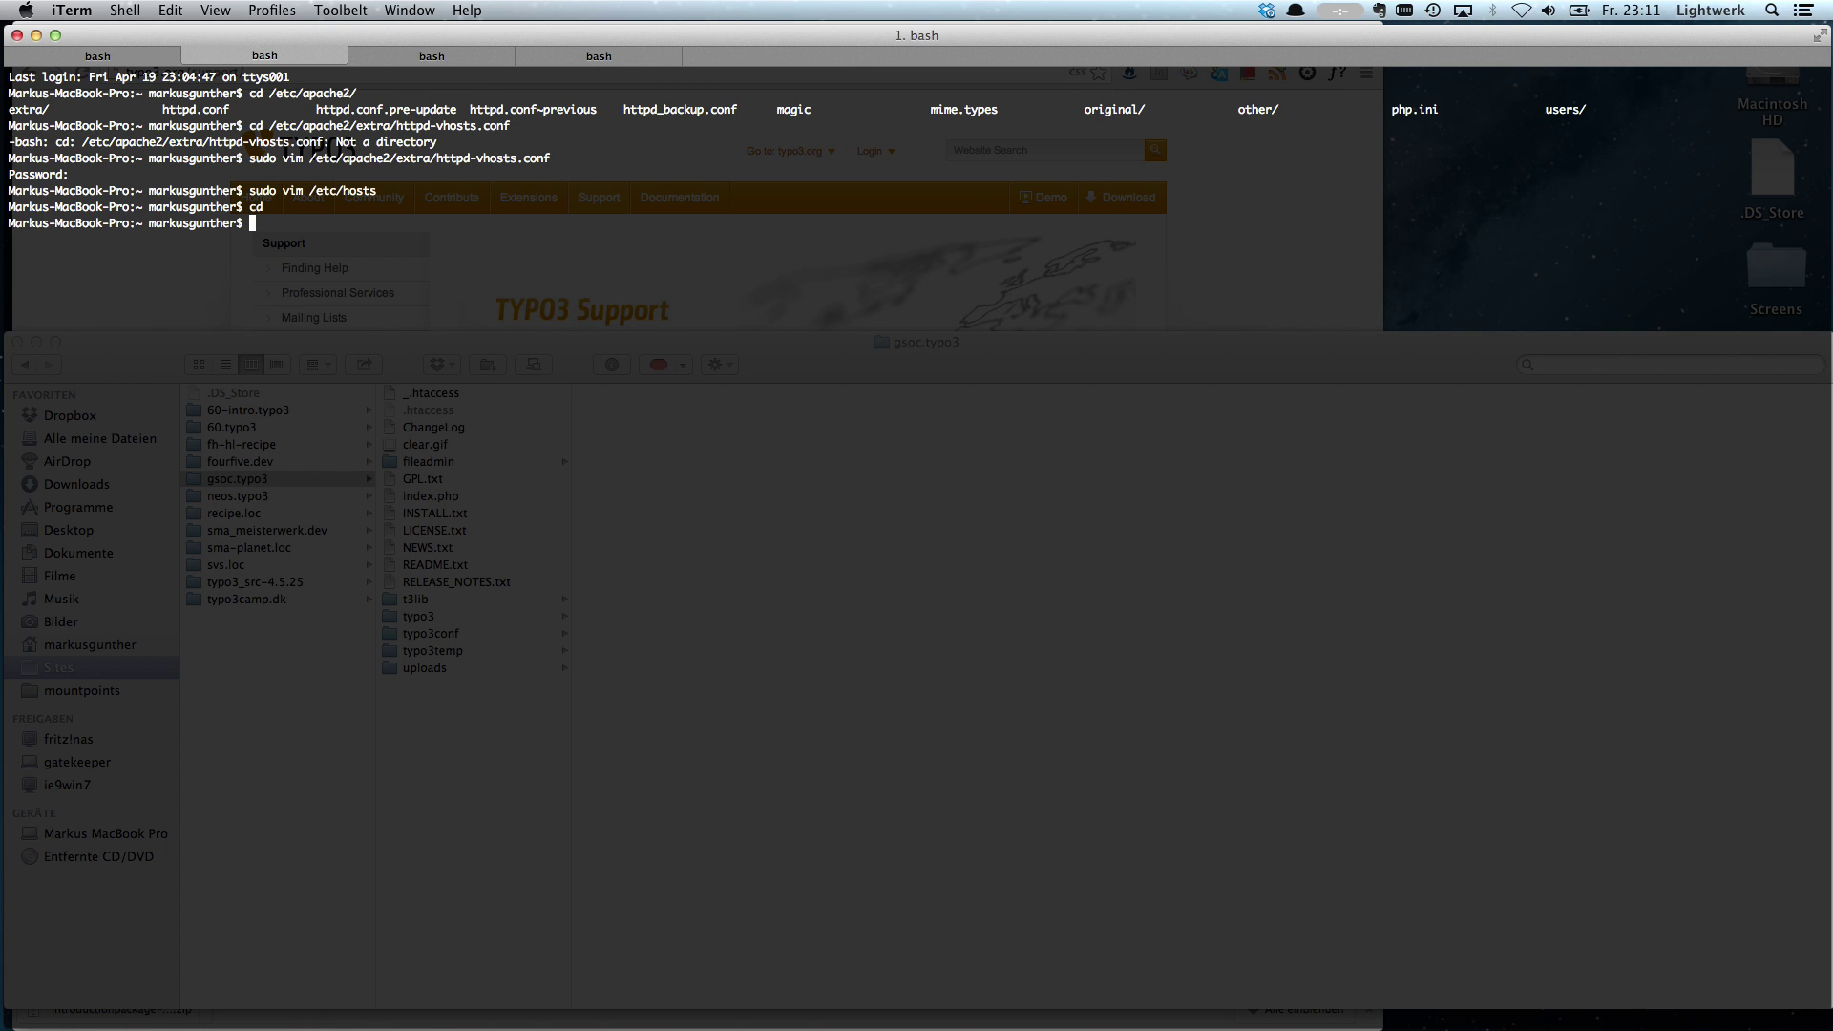
type("cd Sites")
type("/")
key("Return")
type("ls -la")
key("Return")
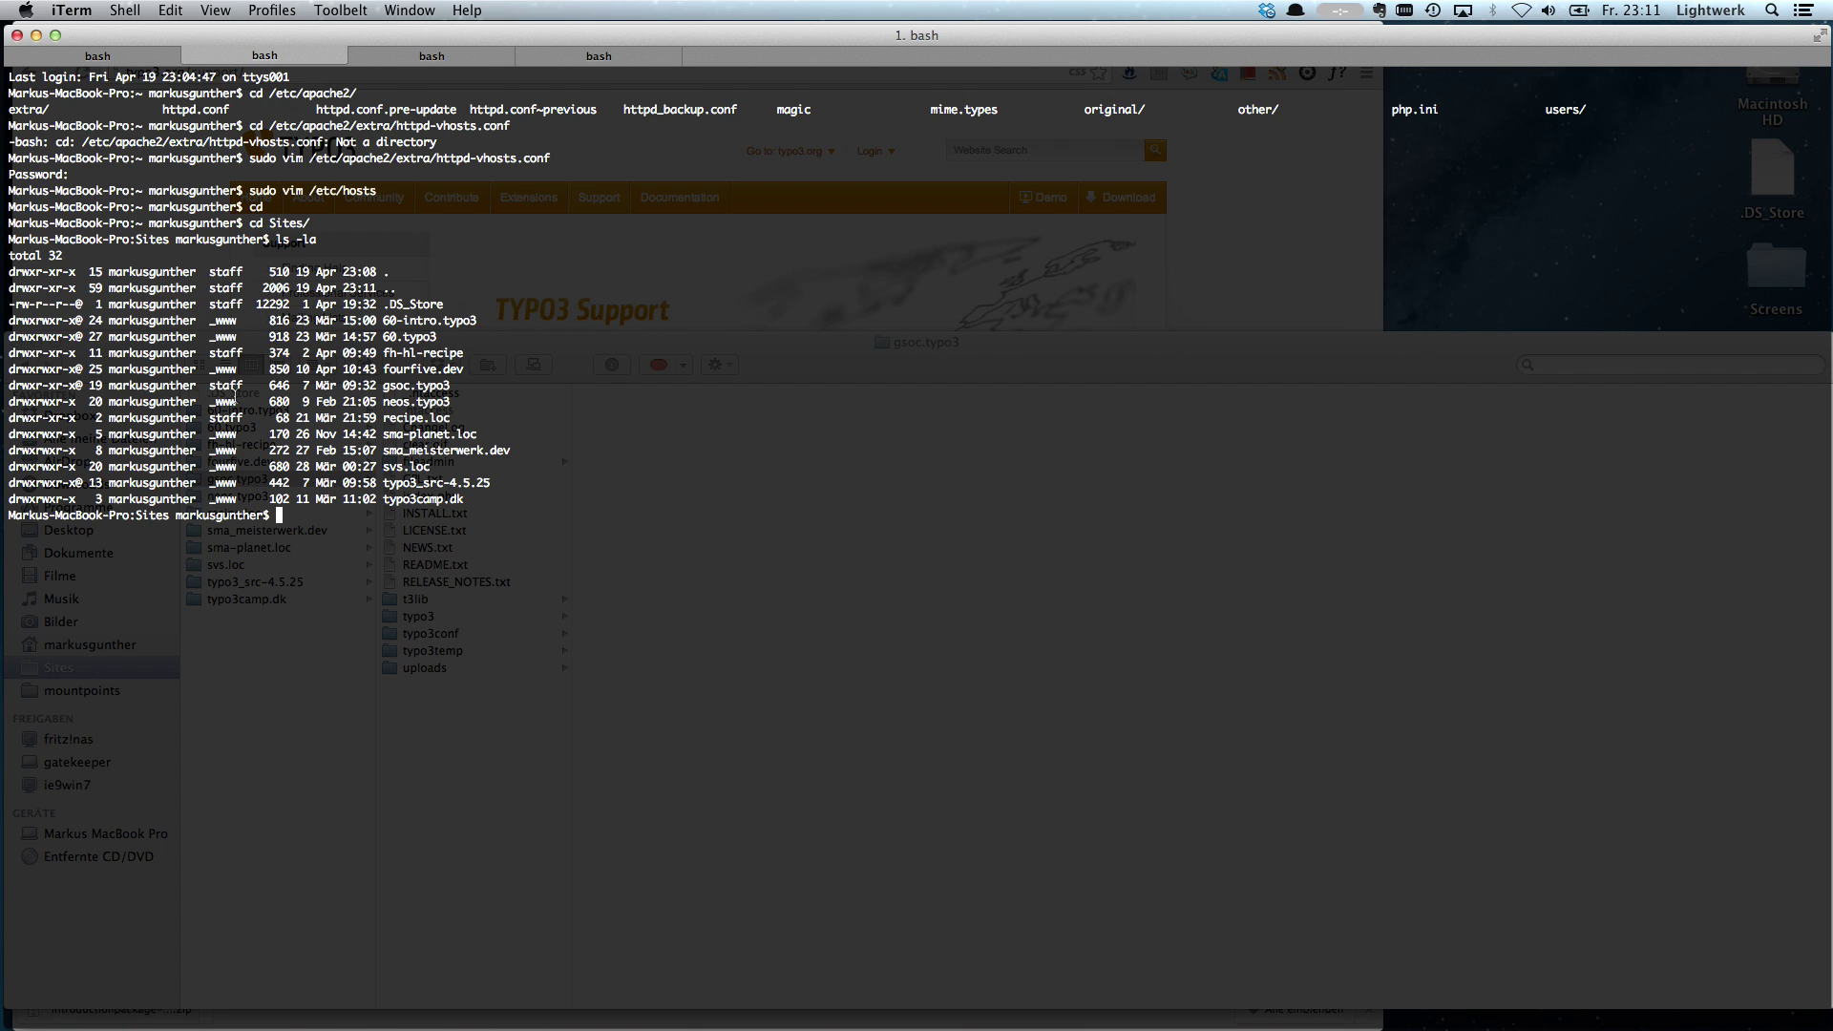
type("ch")
- Run sudo chown -R markusgunther:_www gsoc.typo3, then check ownership with ls -la
key("BackSpace")
key("BackSpace")
type("sudo ")
type("chown")
double_click(130, 450)
key("super+v")
type(":")
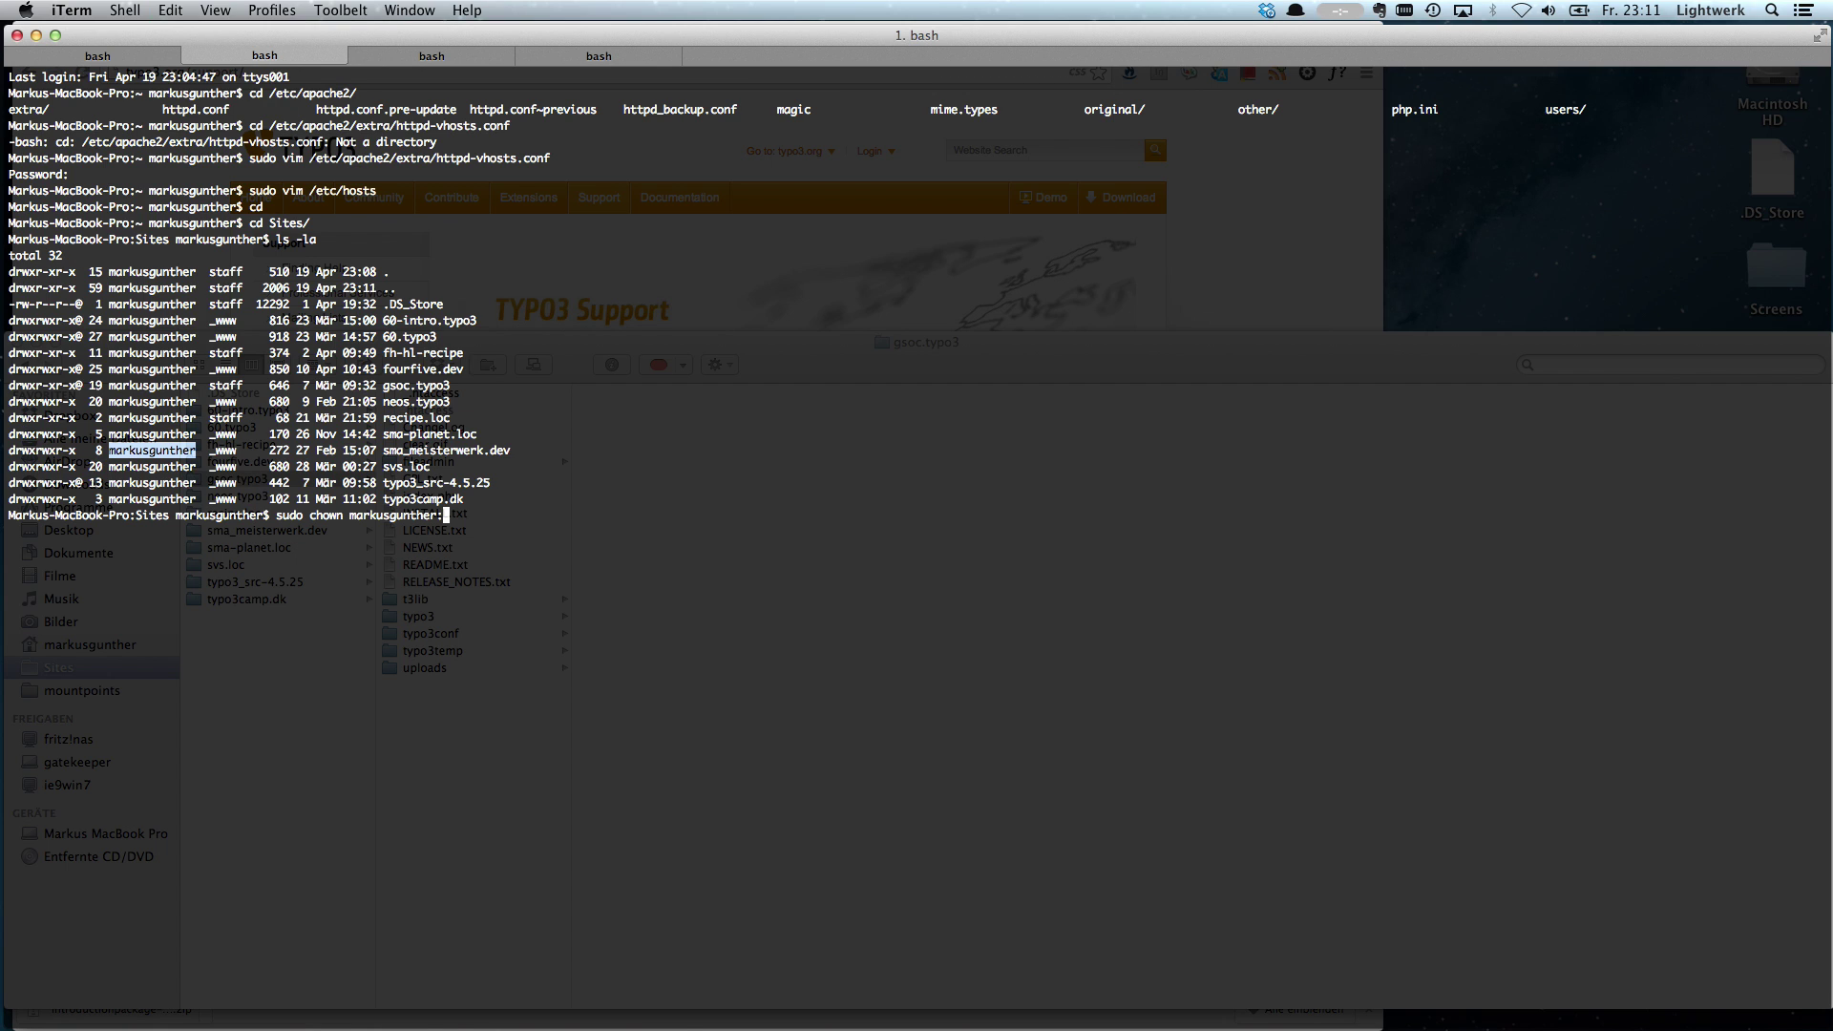
double_click(223, 450)
type("_www")
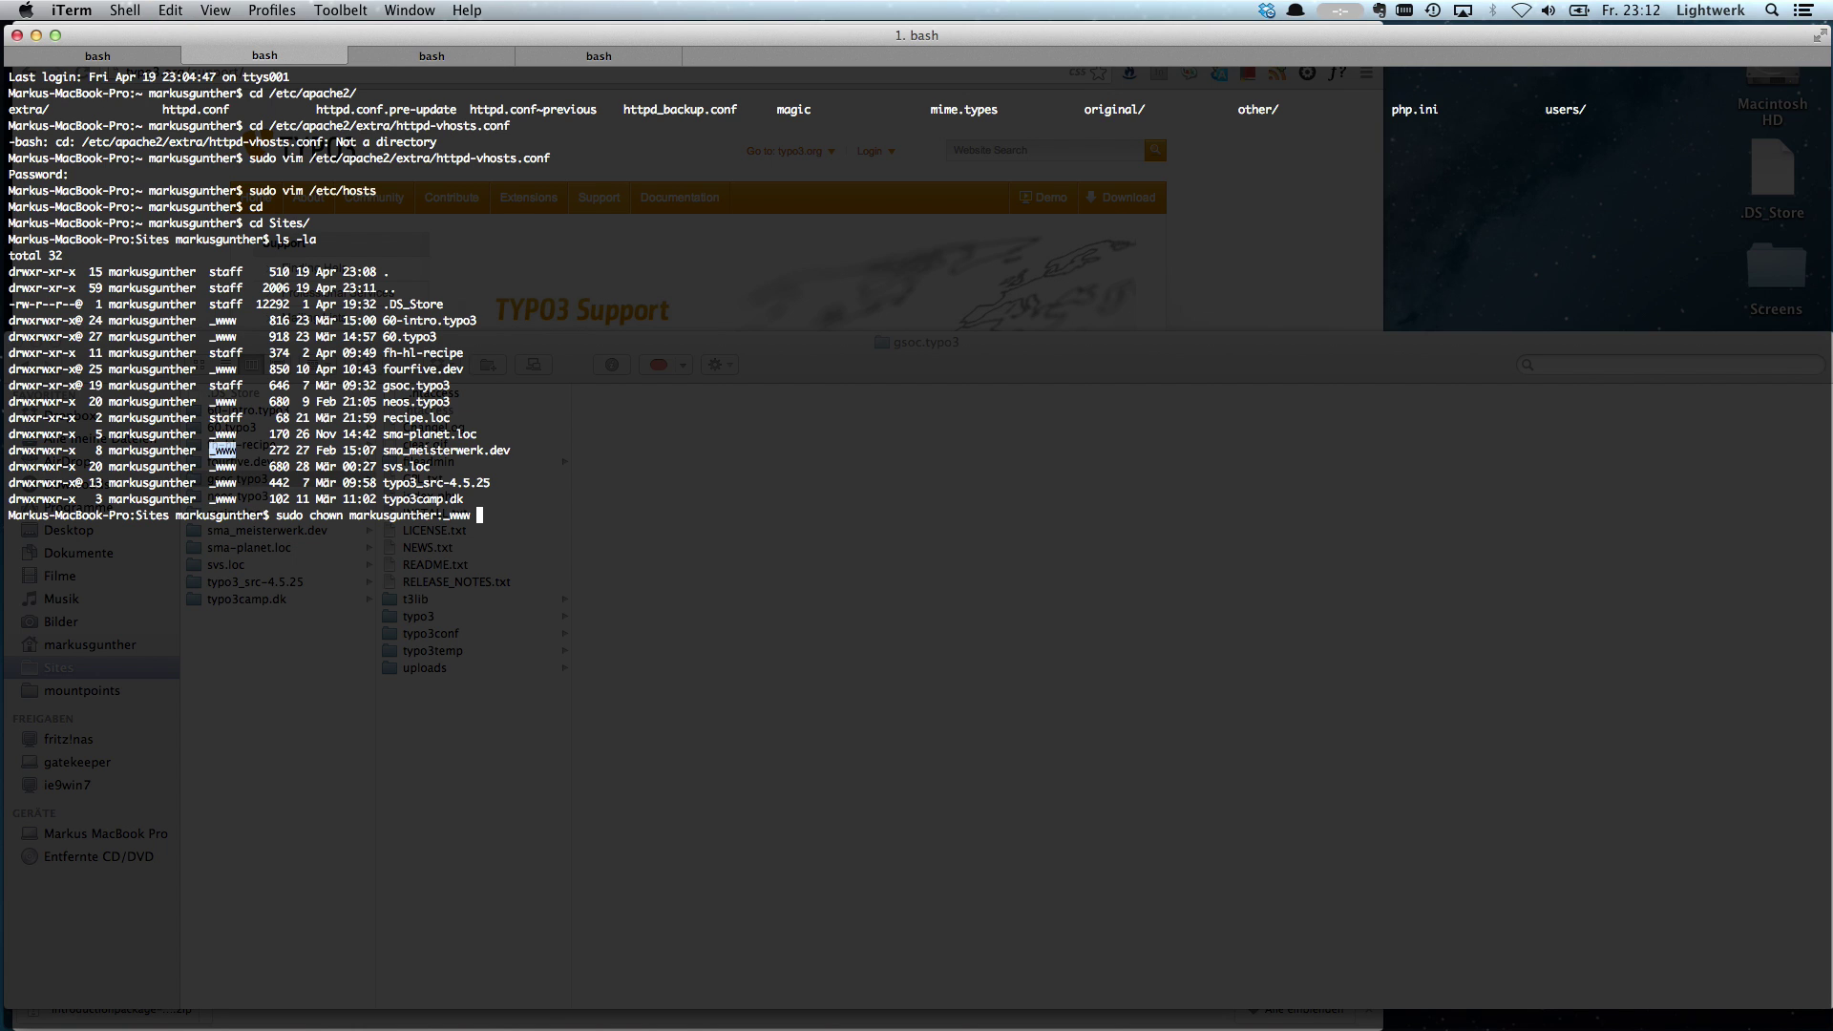
type("gs")
key("BackSpace")
key("BackSpace")
type("gs")
key("Tab")
key("BackSpace")
key("Left")
key("ctrl+a")
key("Right")
key("Right")
key("Right")
key("Right")
key("Right")
key("Right")
type("-R")
key("Return")
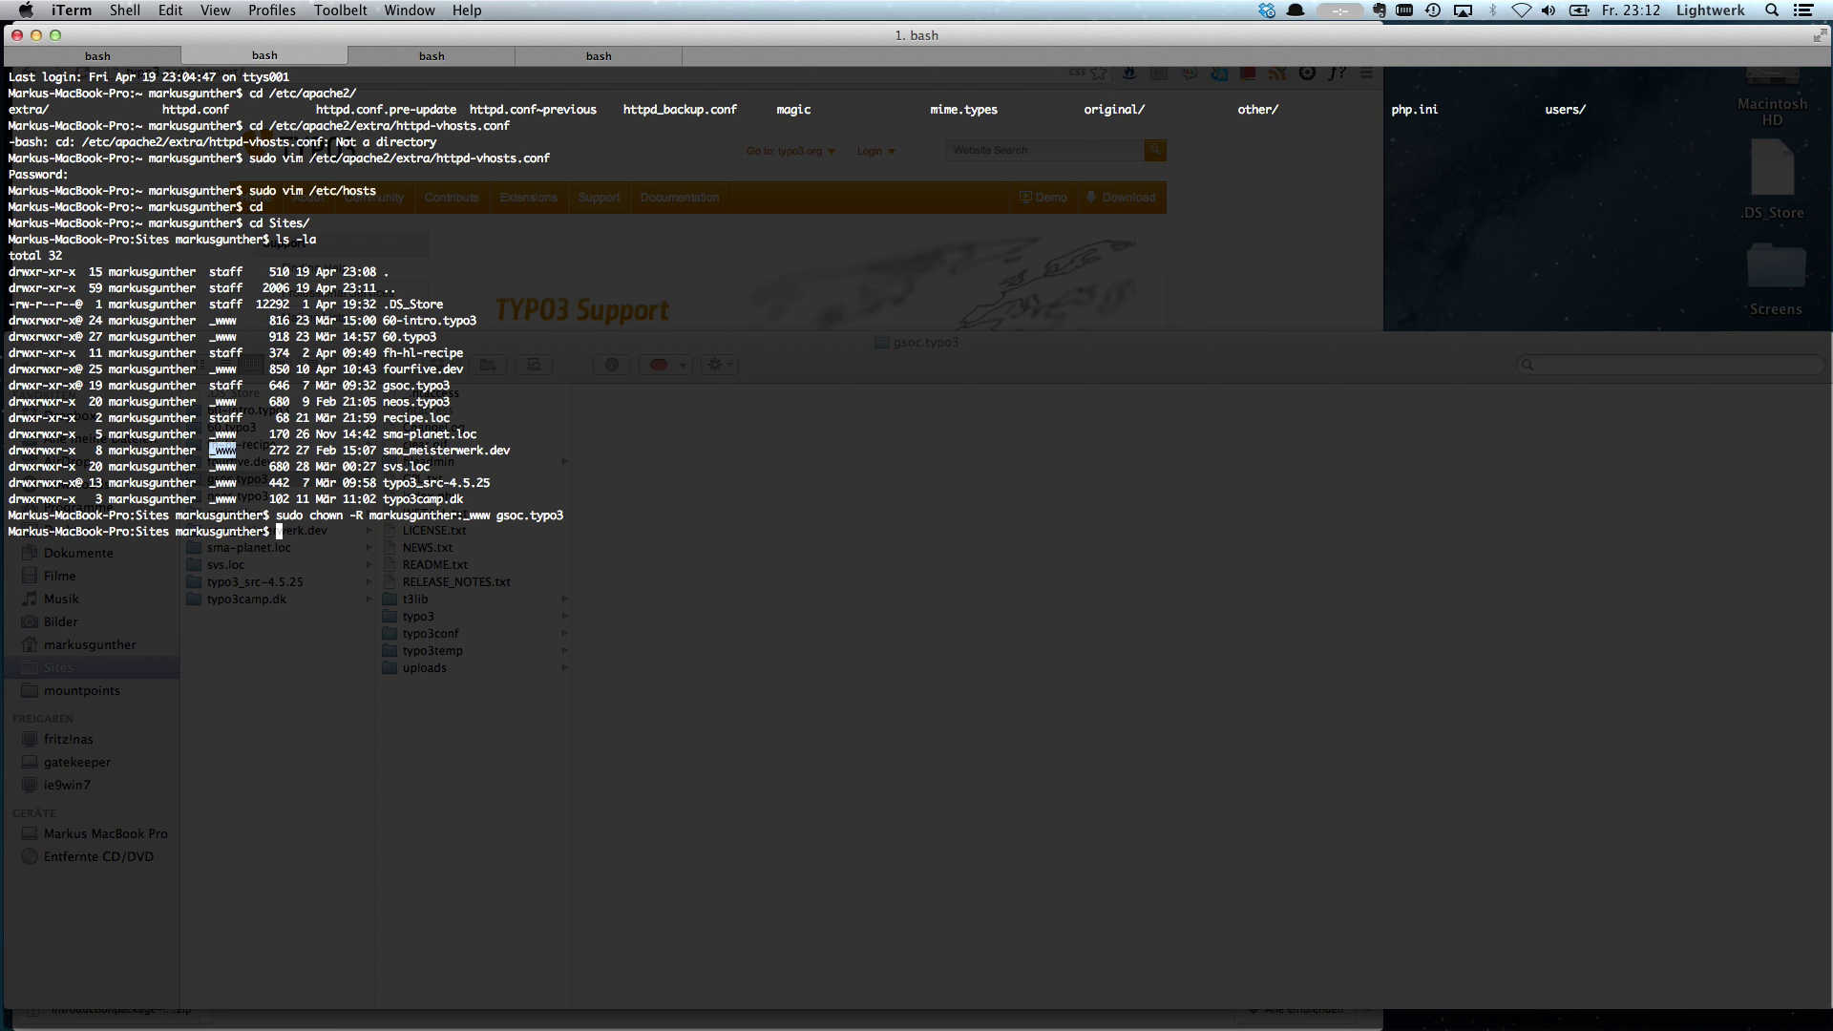
type("ls -la")
key("Return")
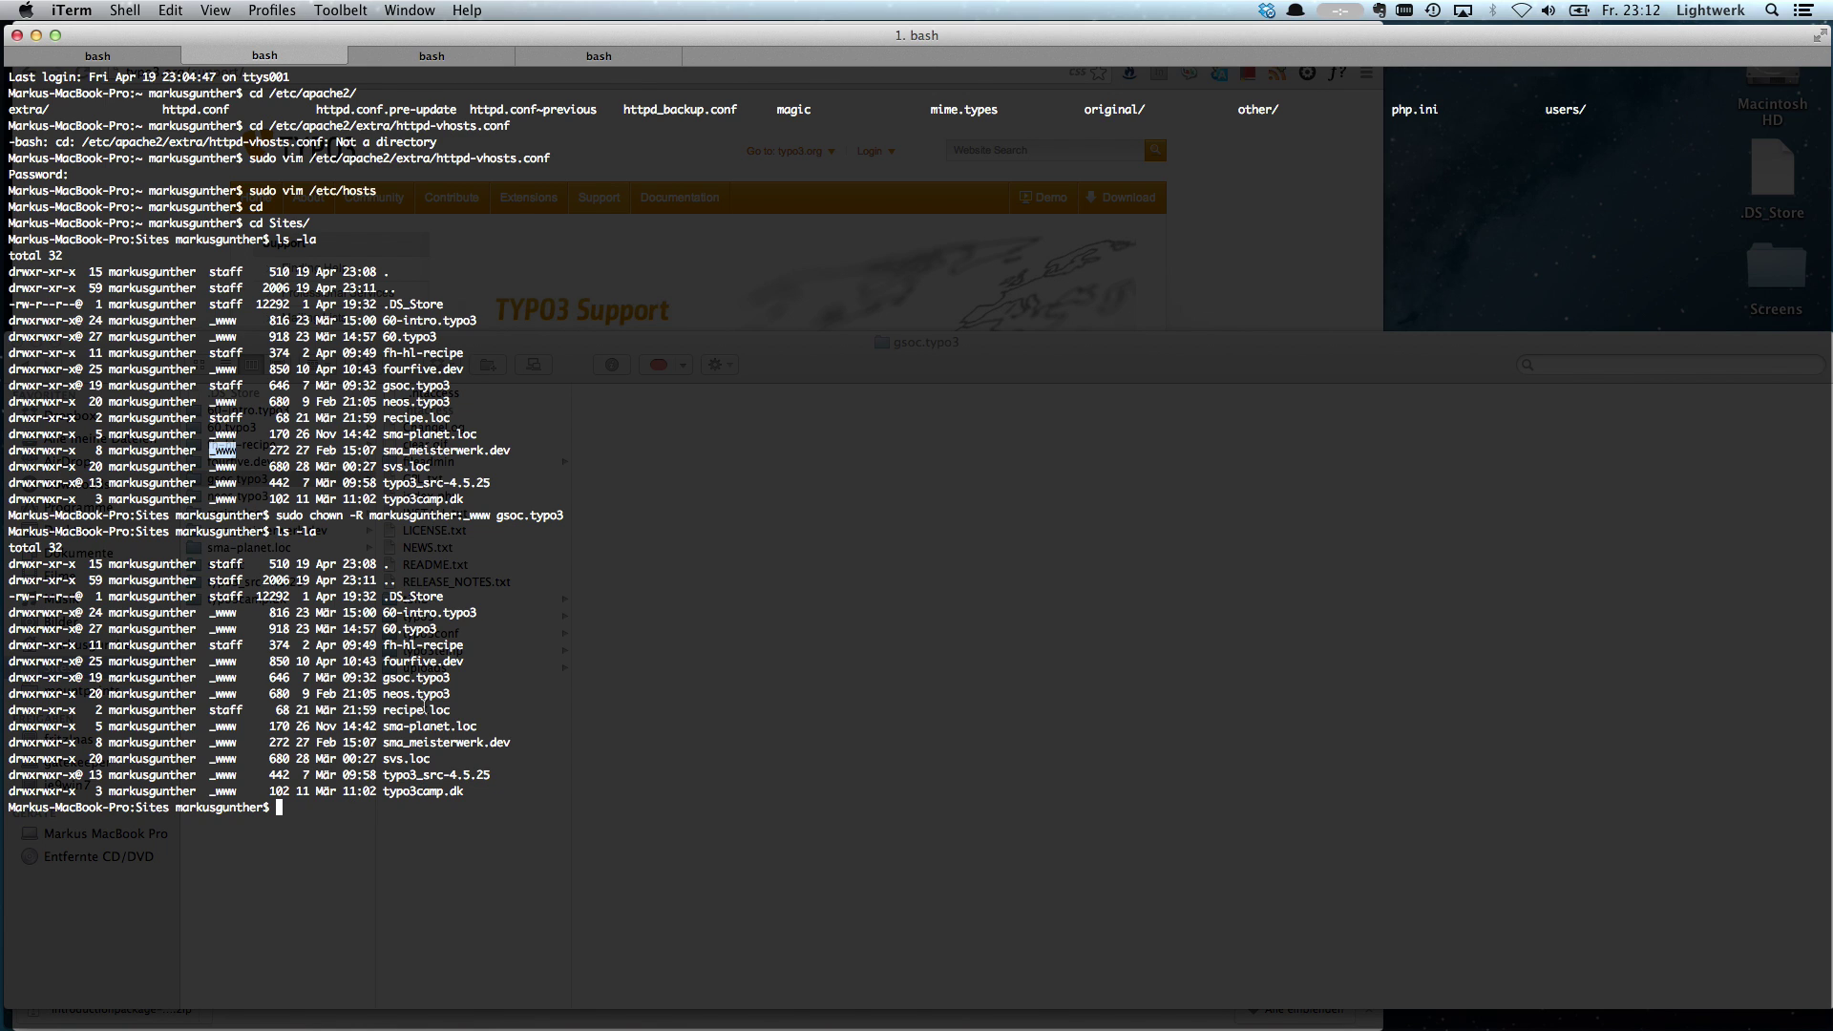
type("./")
type("apach")
- Restart Apache with sudo apachectl restart after the ./ path and root-permission failures
key("BackSpace")
key("BackSpace")
type("che")
type("ct")
type("l restart")
key("Return")
key("Up")
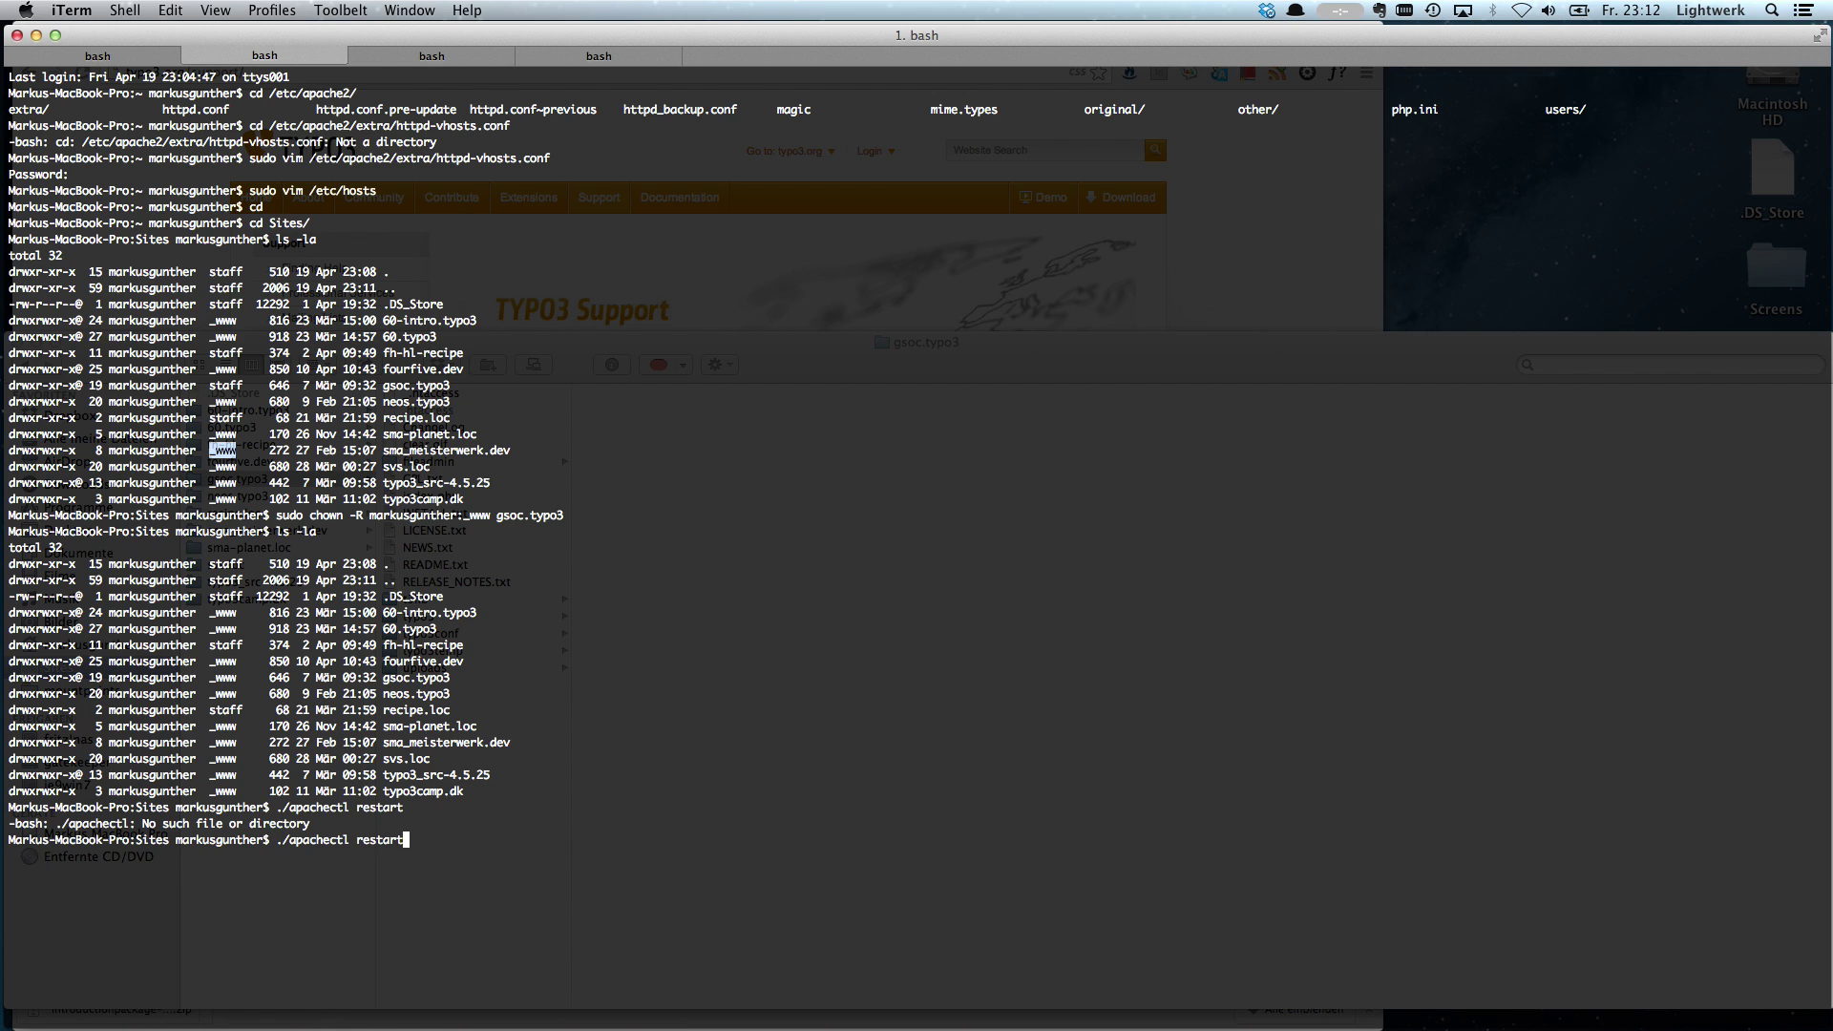
key("Left")
key("Left")
key("Left")
key("Left")
key("Left")
key("Left")
key("Left")
key("Left")
key("Left")
key("BackSpace")
key("BackSpace")
key("Return")
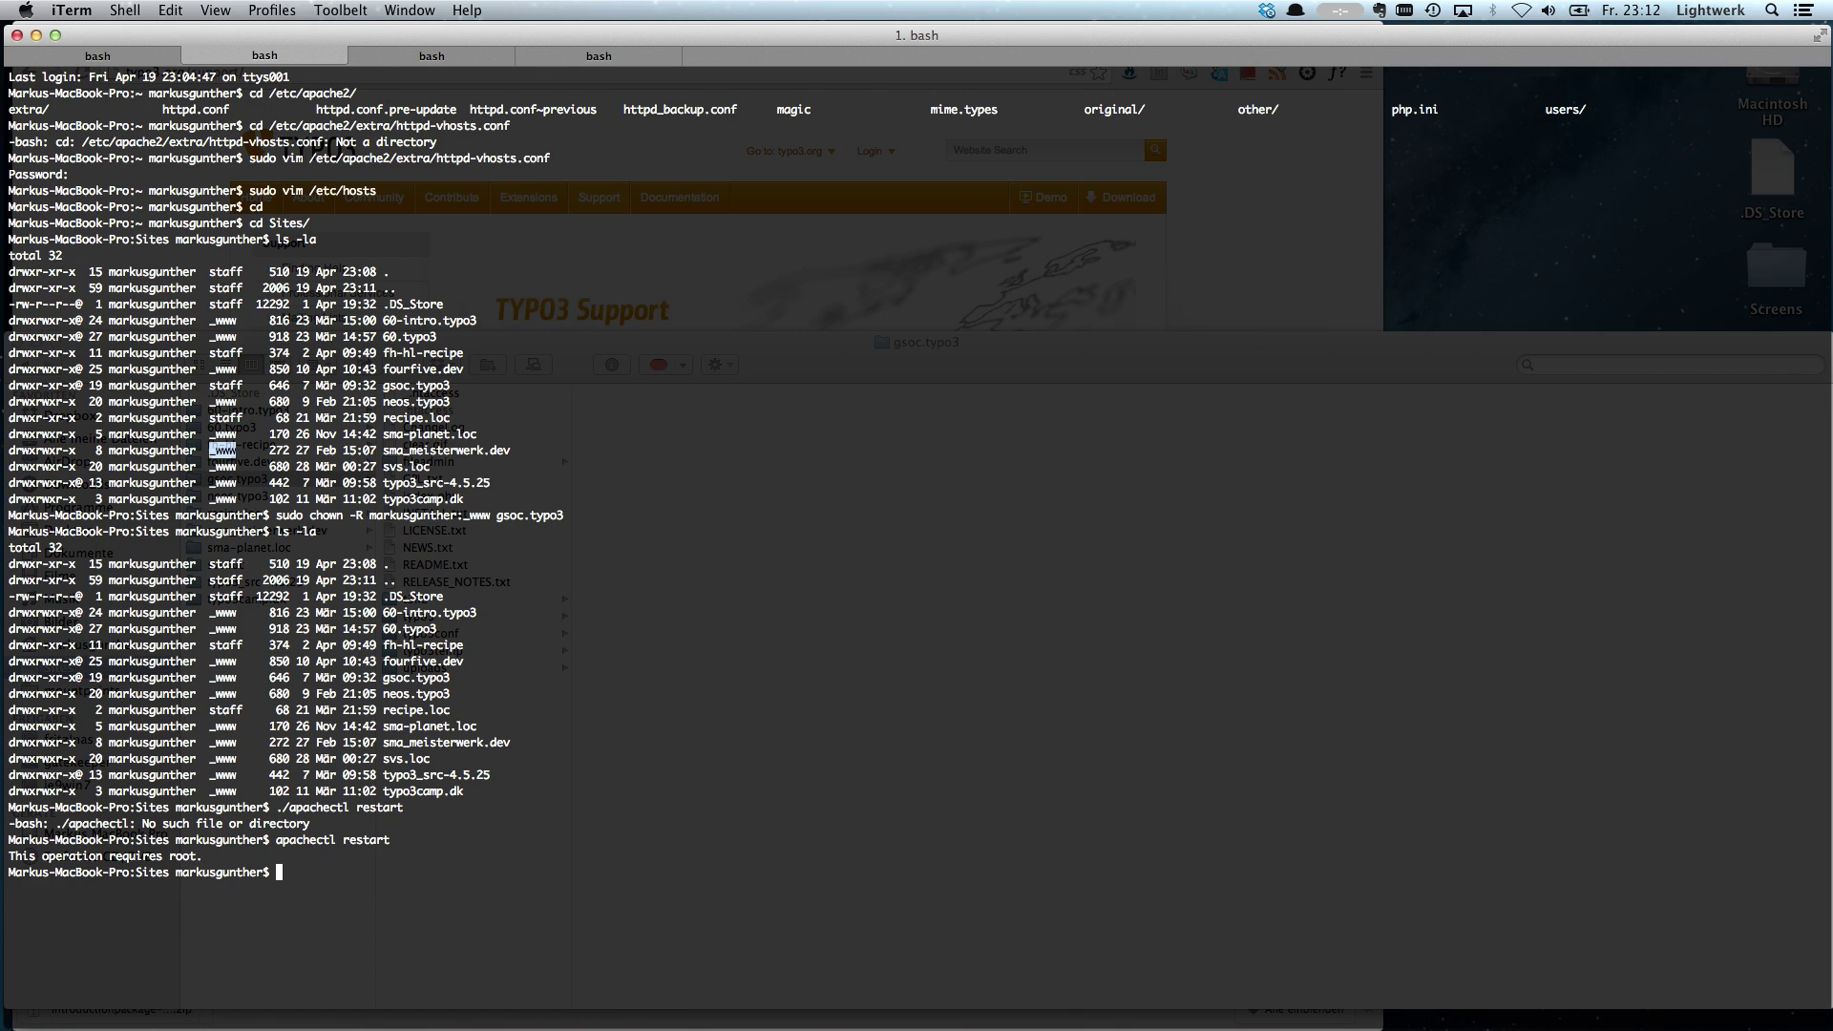
key("Up")
key("ctrl+a")
type("sudo")
key("Return")
key("super+Tab")
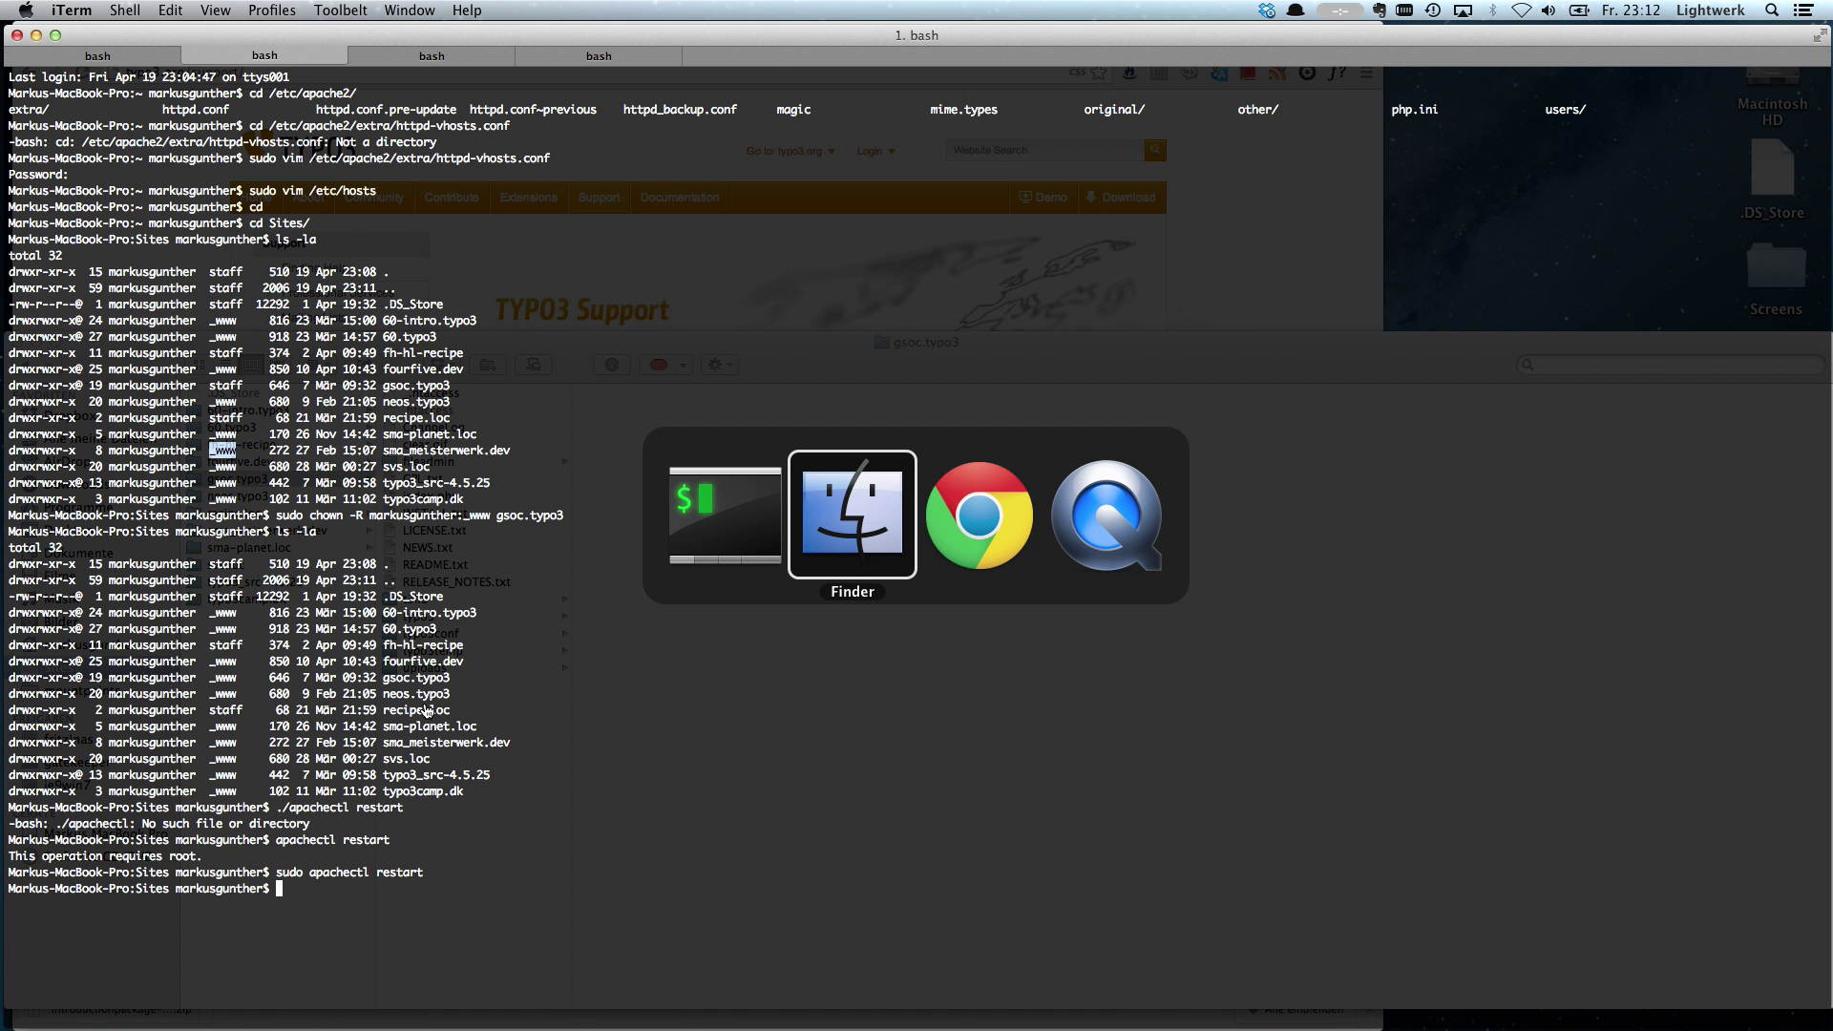
key("super+Tab")
key("super+t")
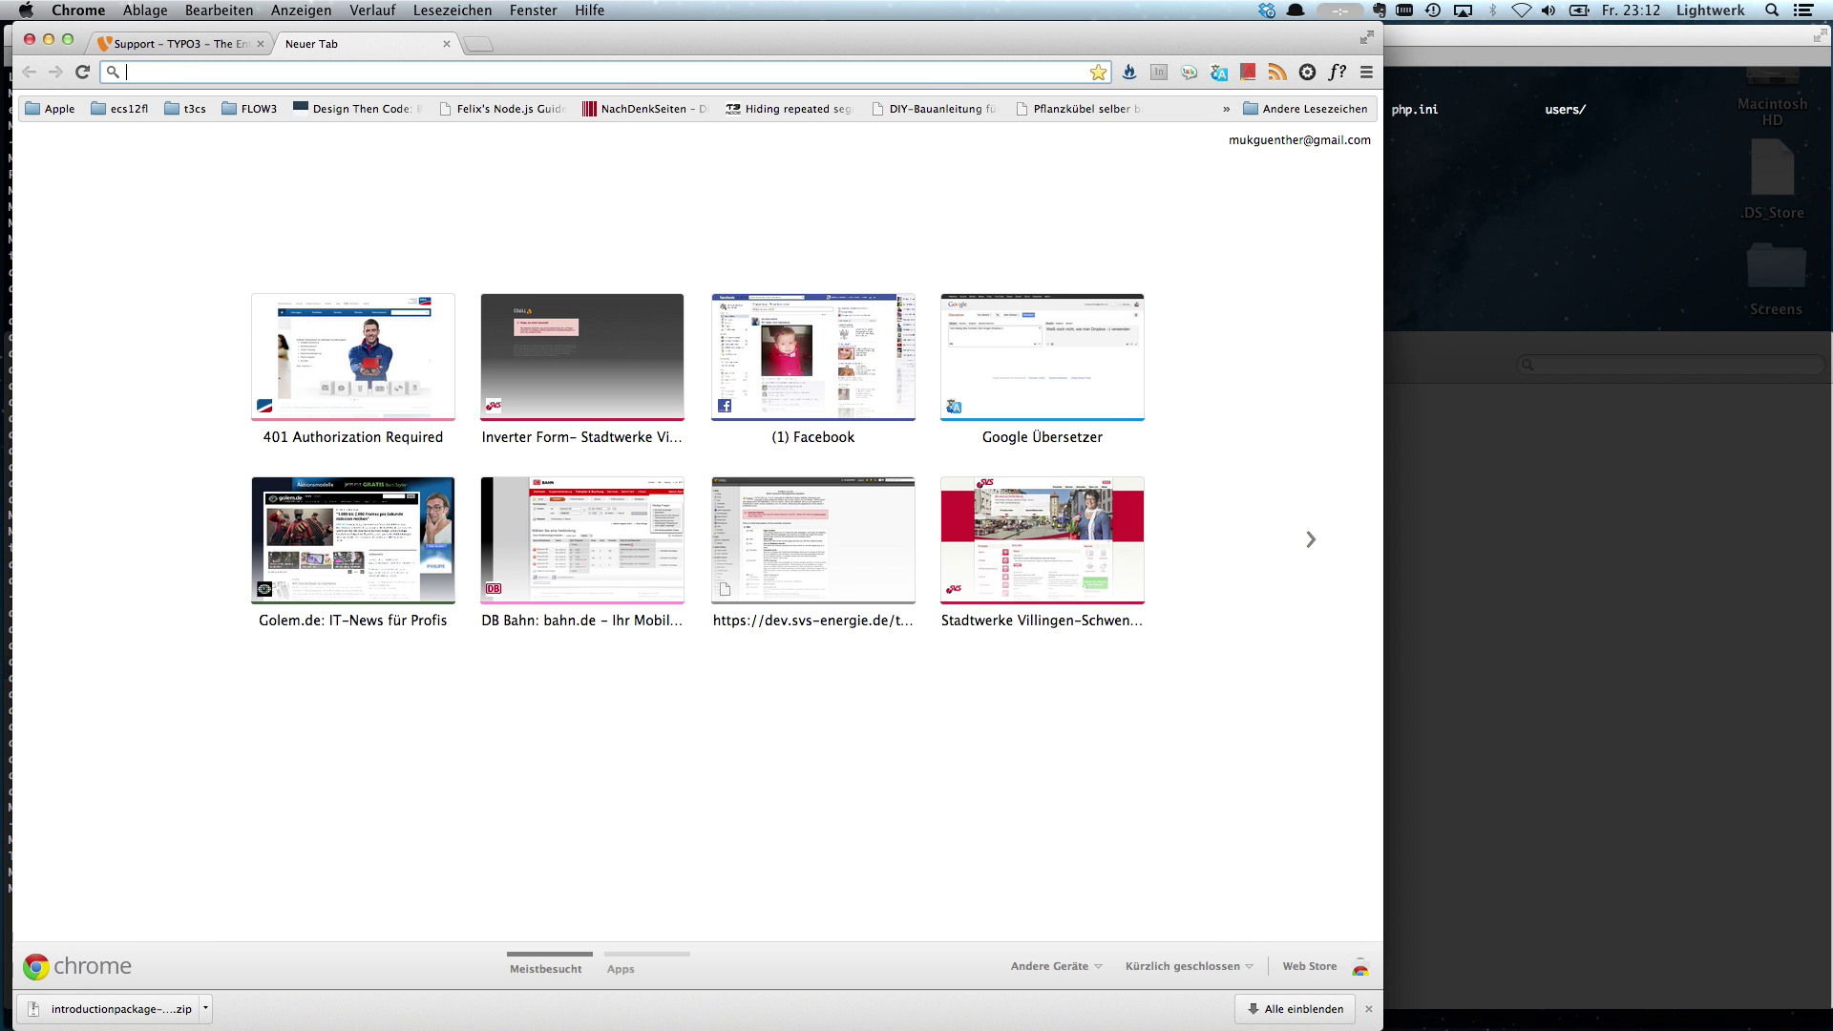
type("htt")
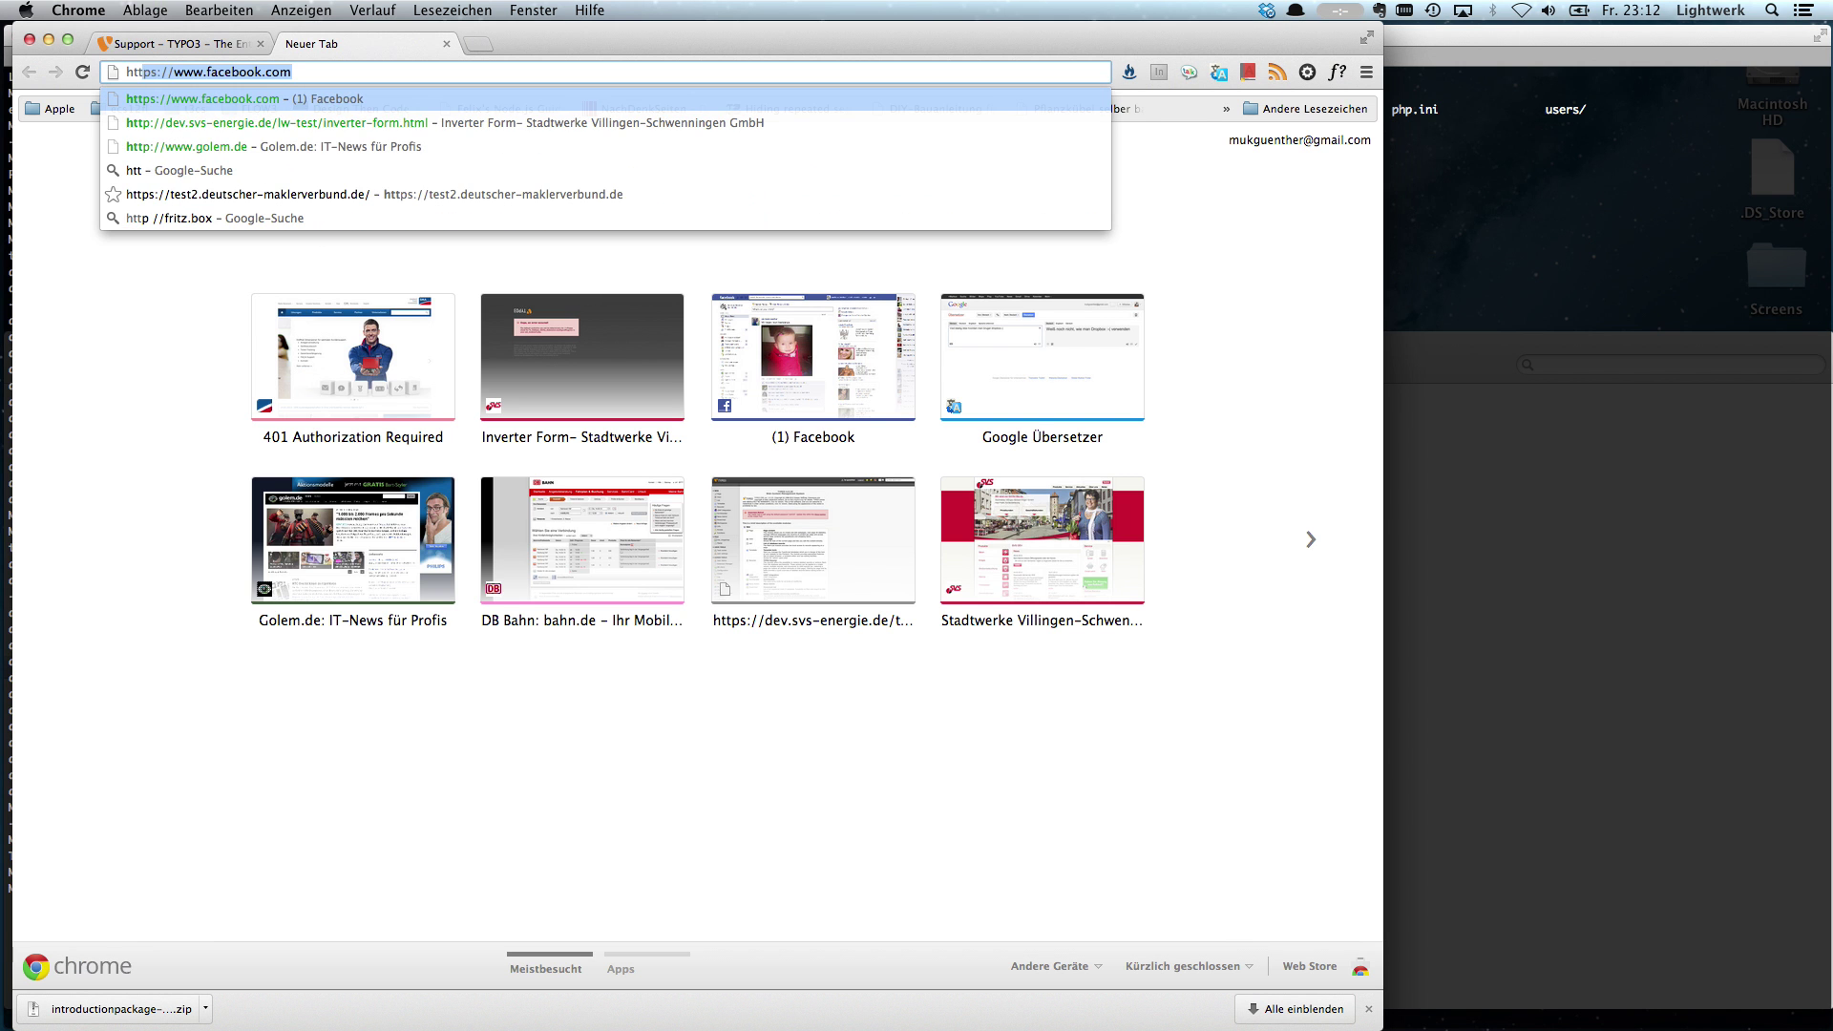
type("p://")
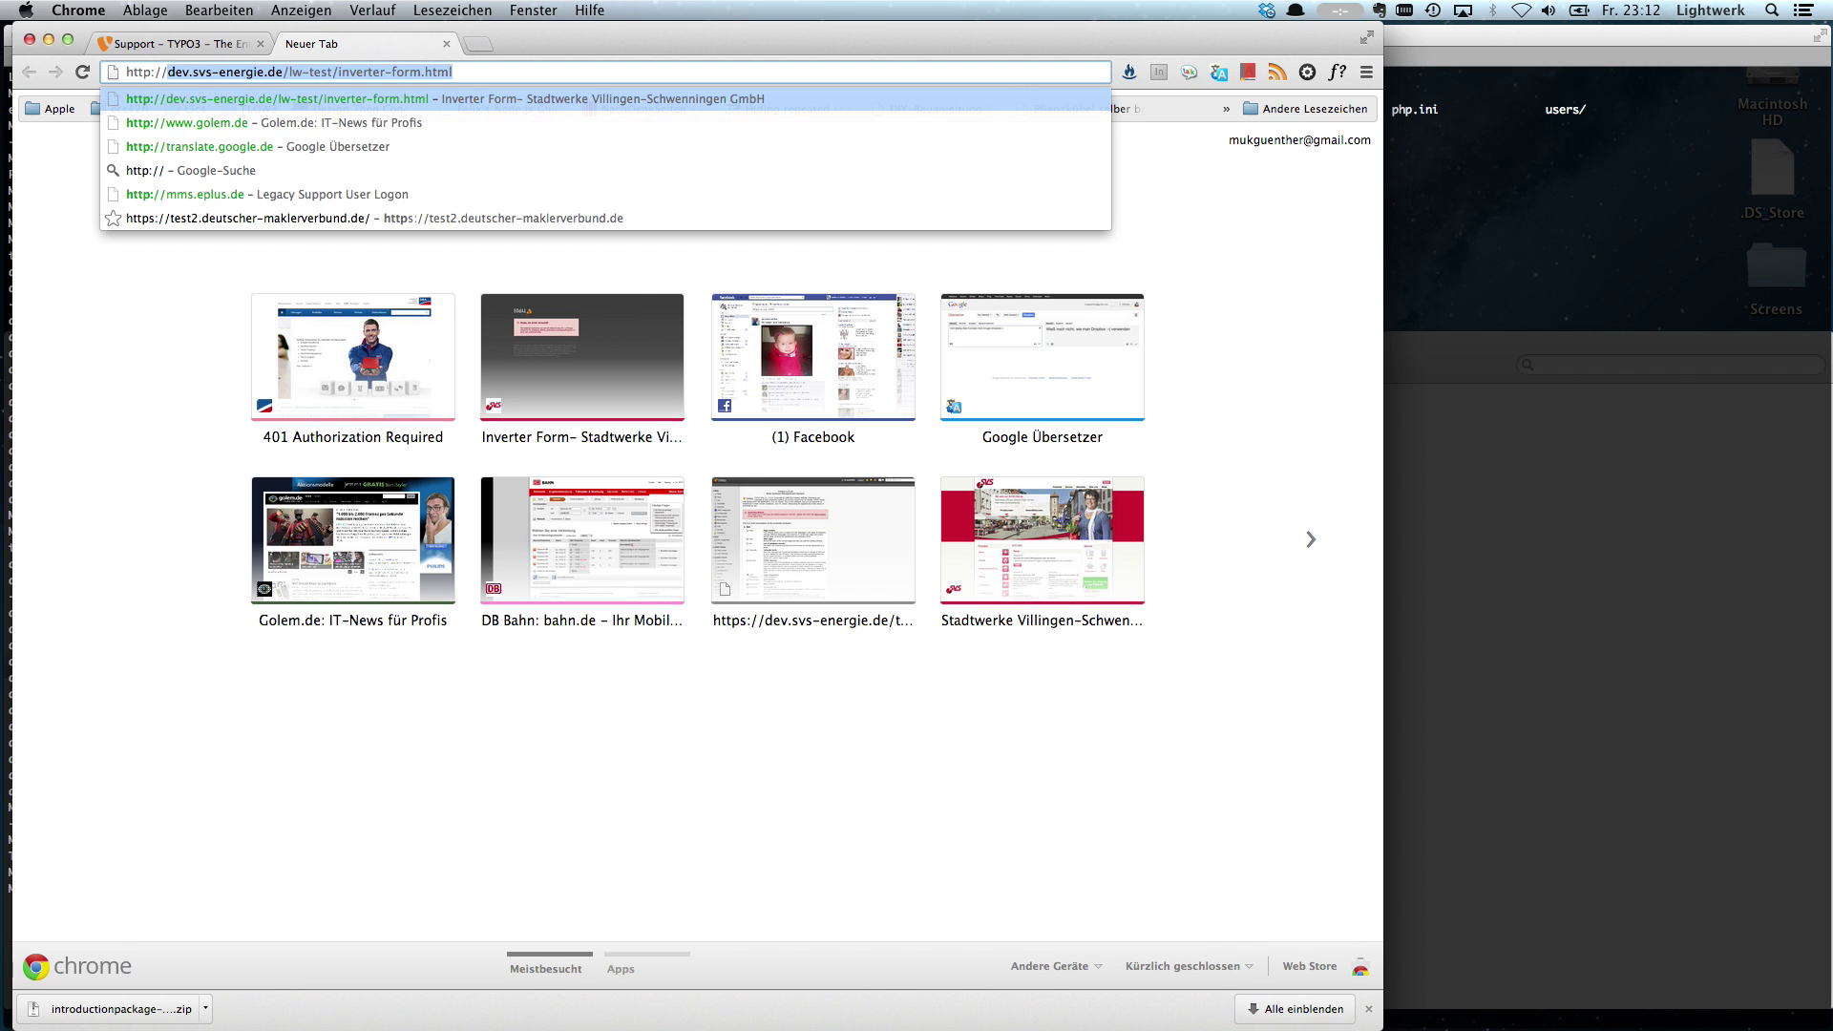
type("gso")
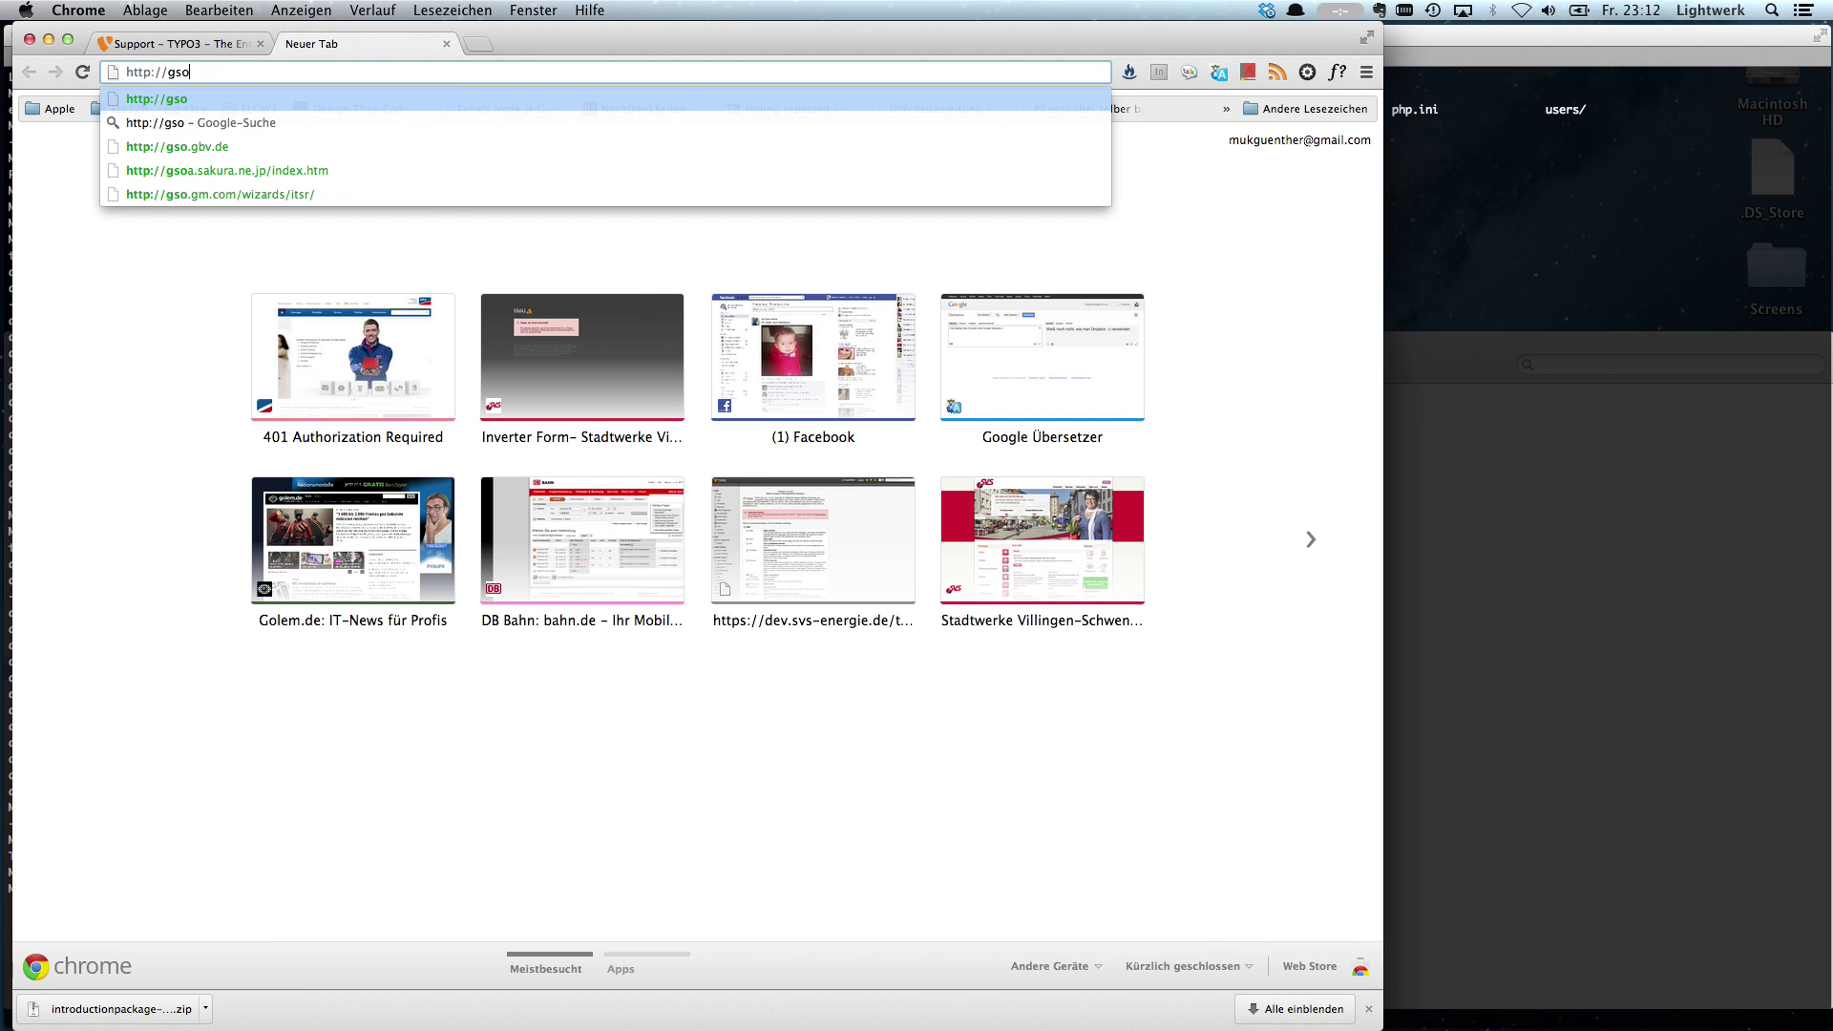
type("c.")
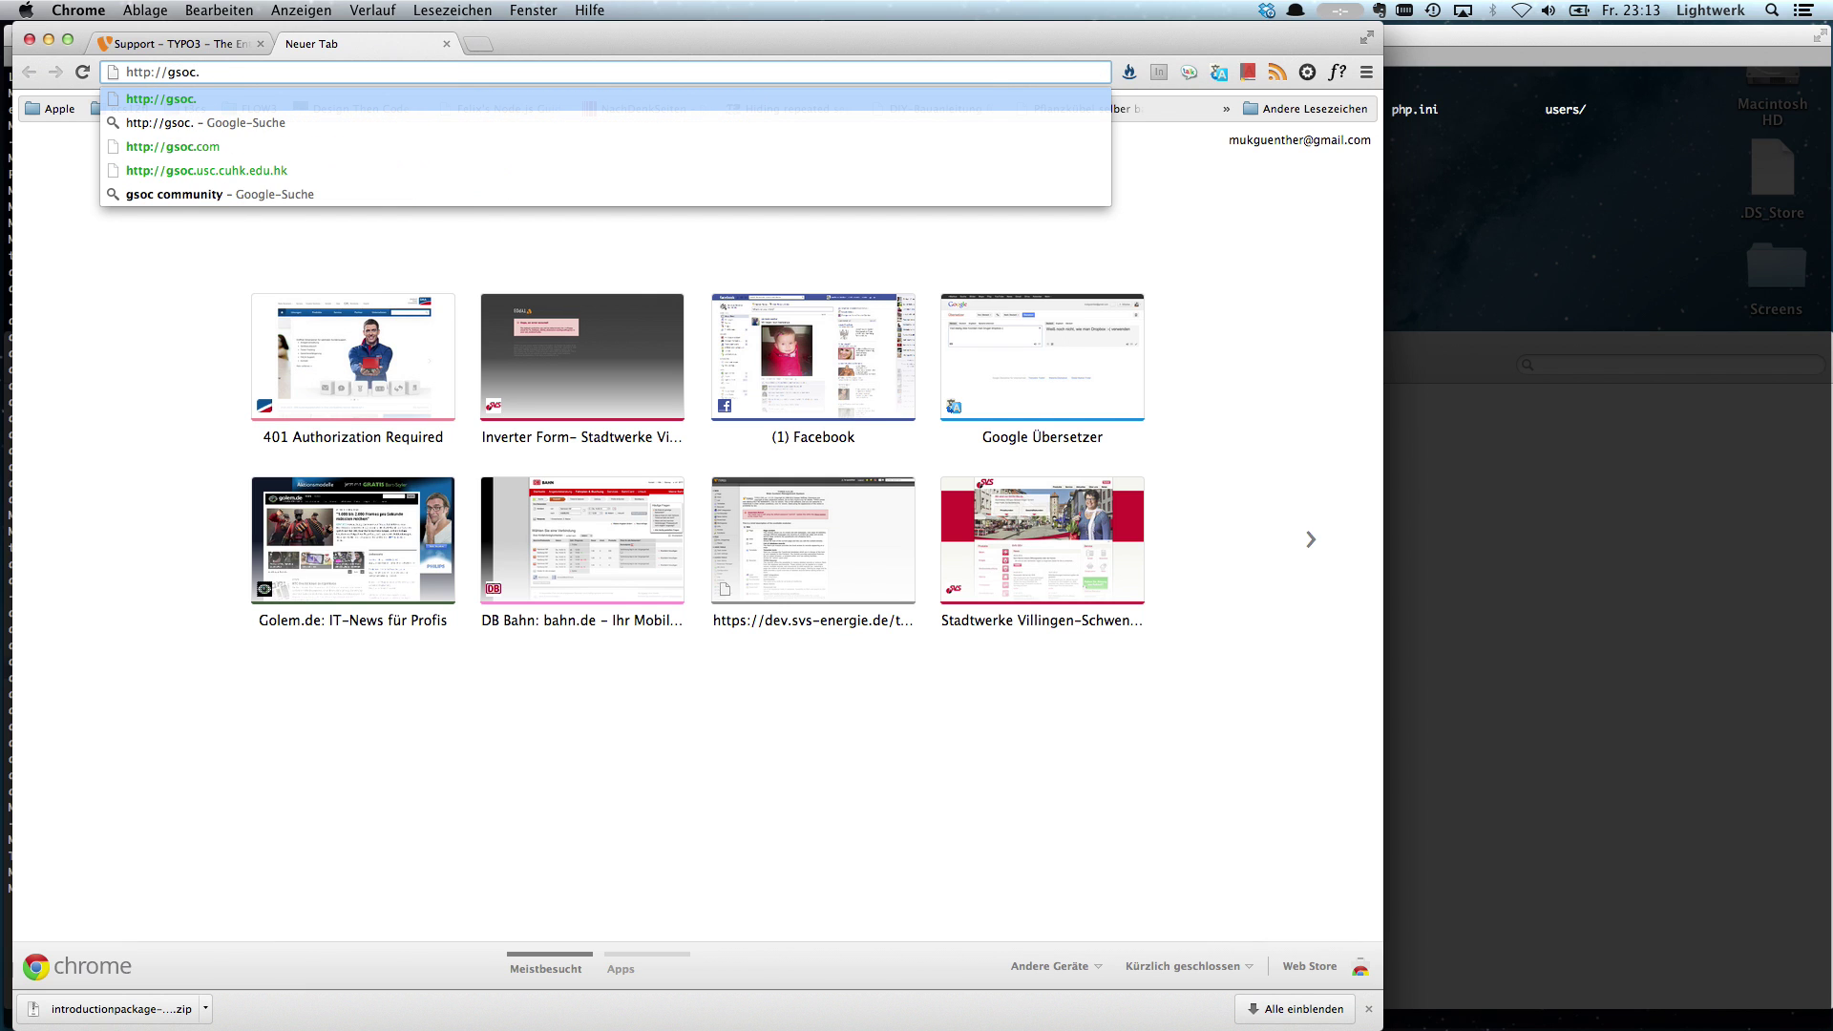
type("typo3")
key("Return")
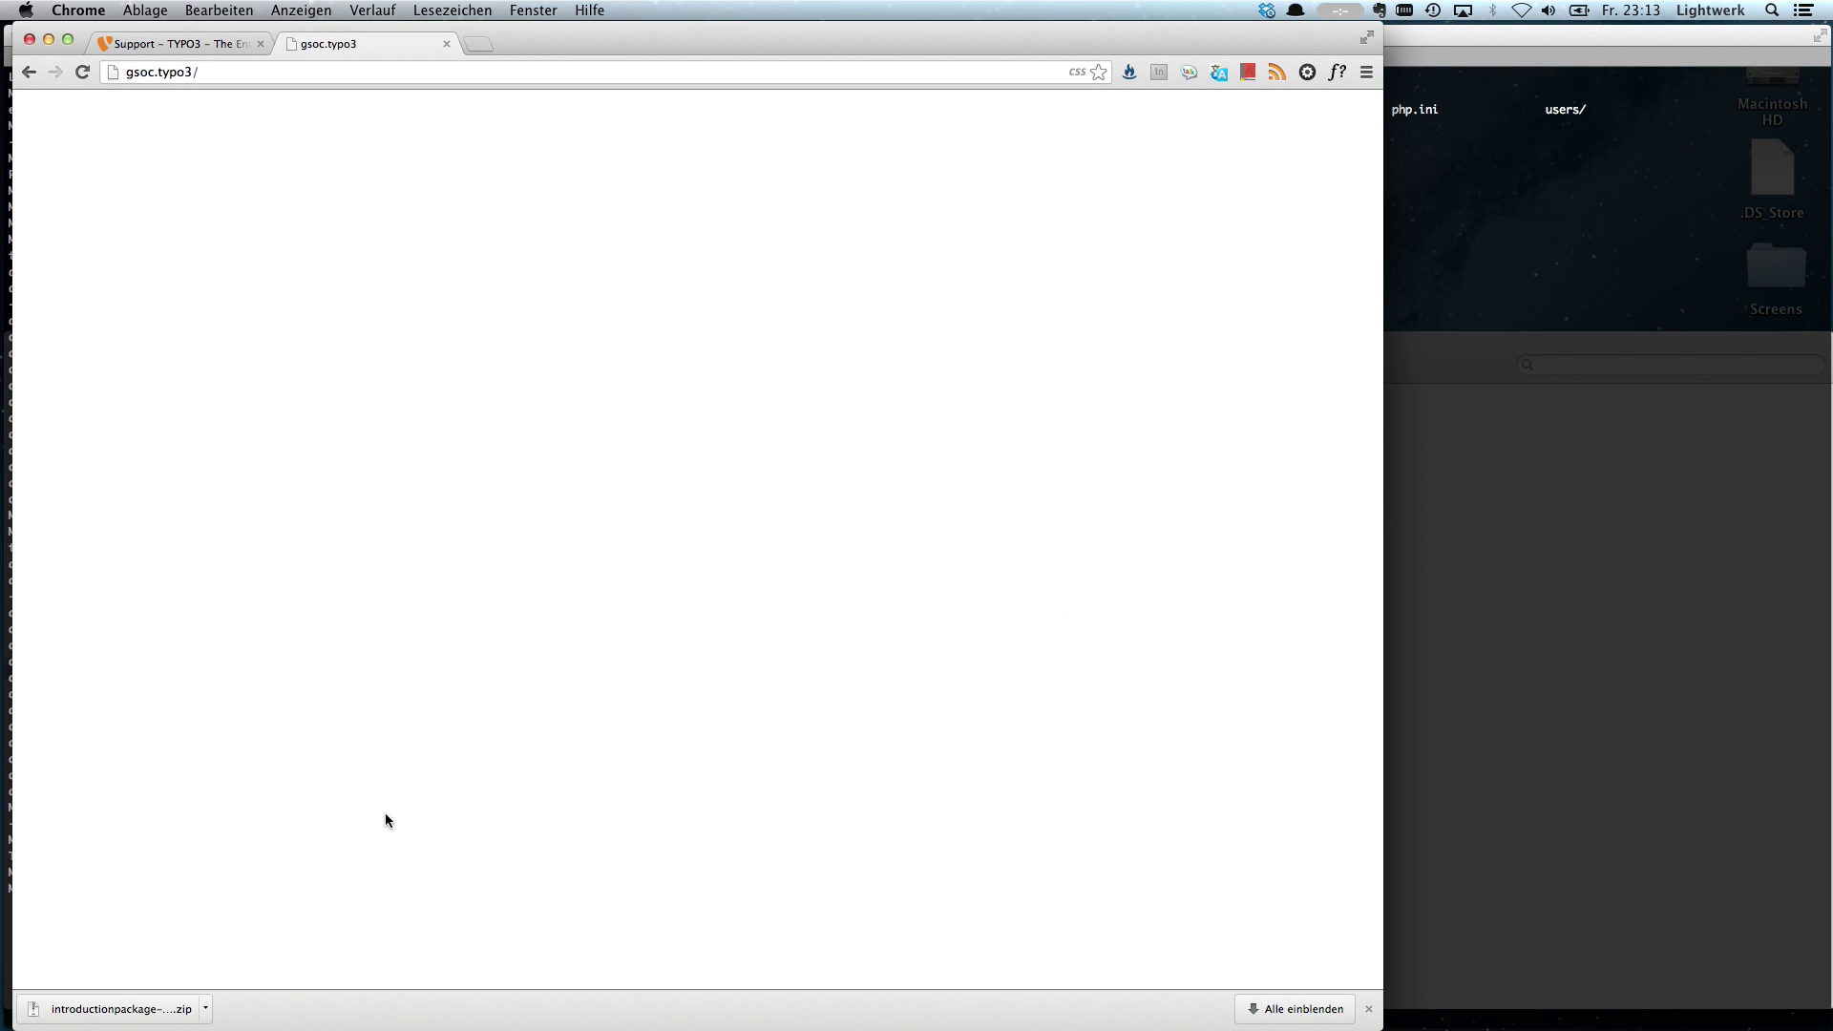
key("super+Tab")
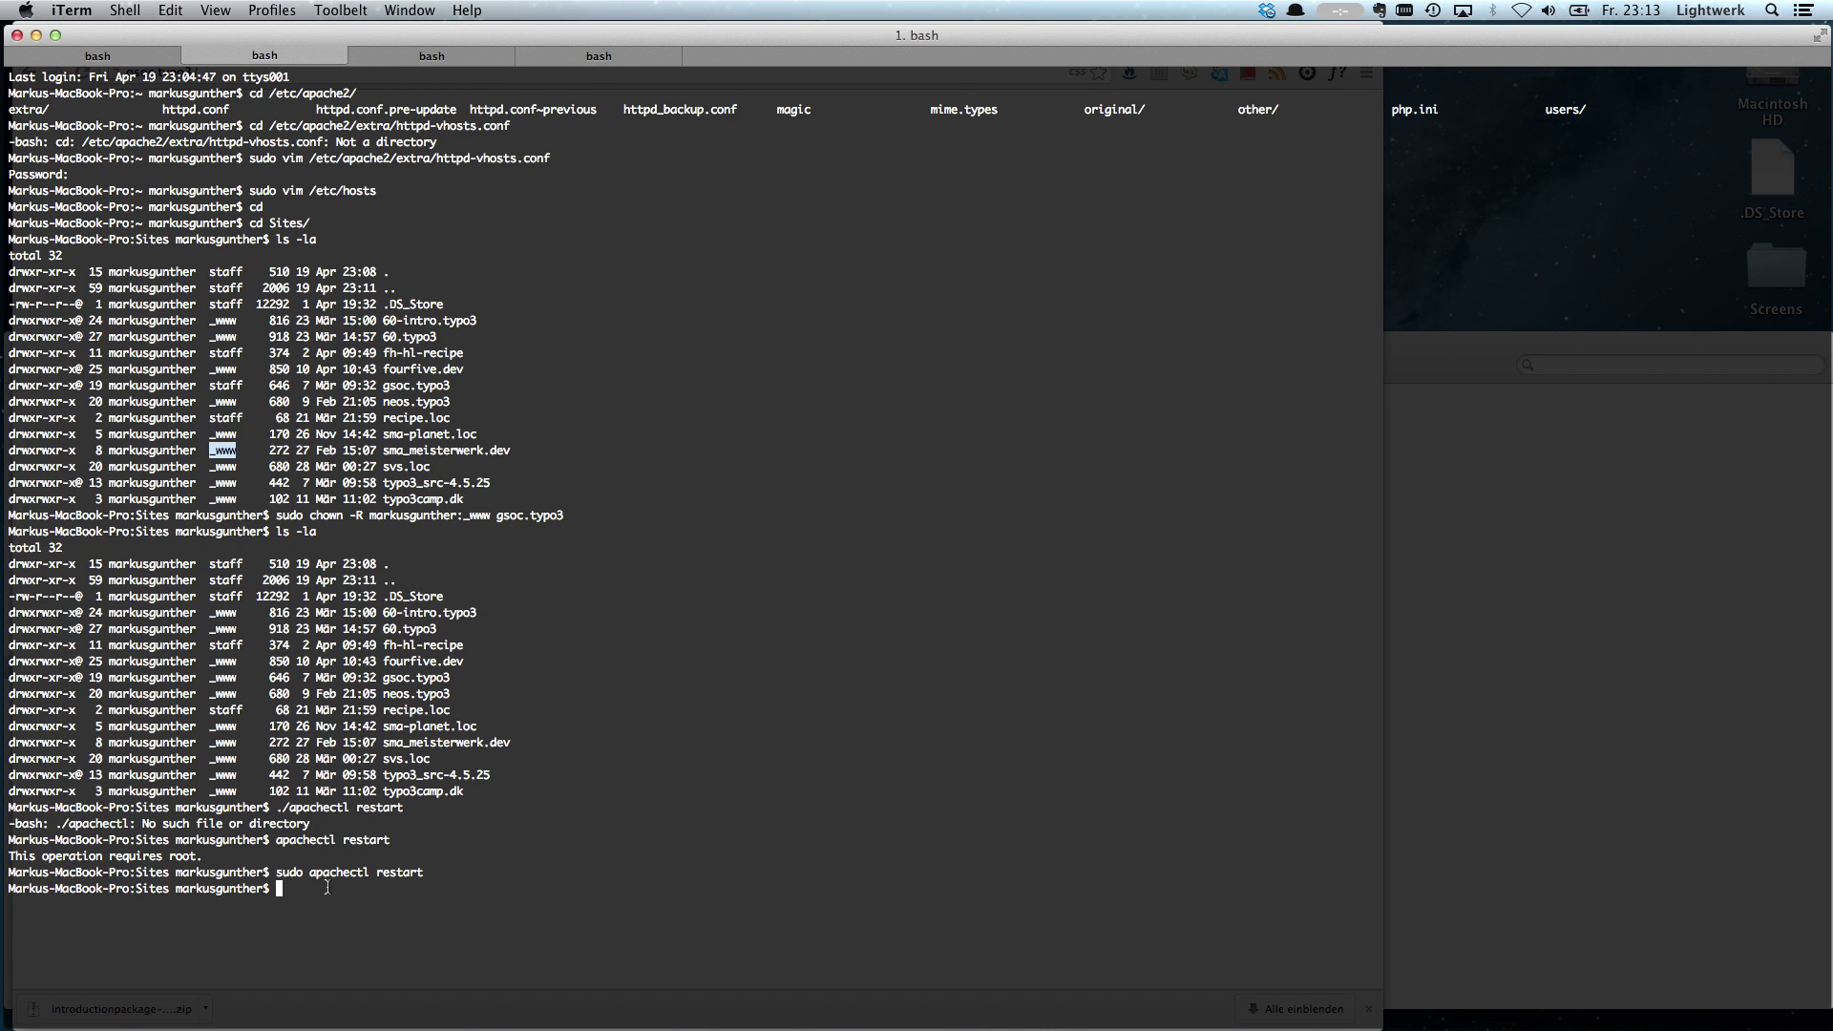
type("t")
type("ail -f ")
type("/")
type("var/log")
type("/apache2/")
type("er")
- Tail /var/log/apache2/error_log, exposing a fatal error about creating the typo3temp cache directory
key("Tab")
key("Return")
key("super+Tab")
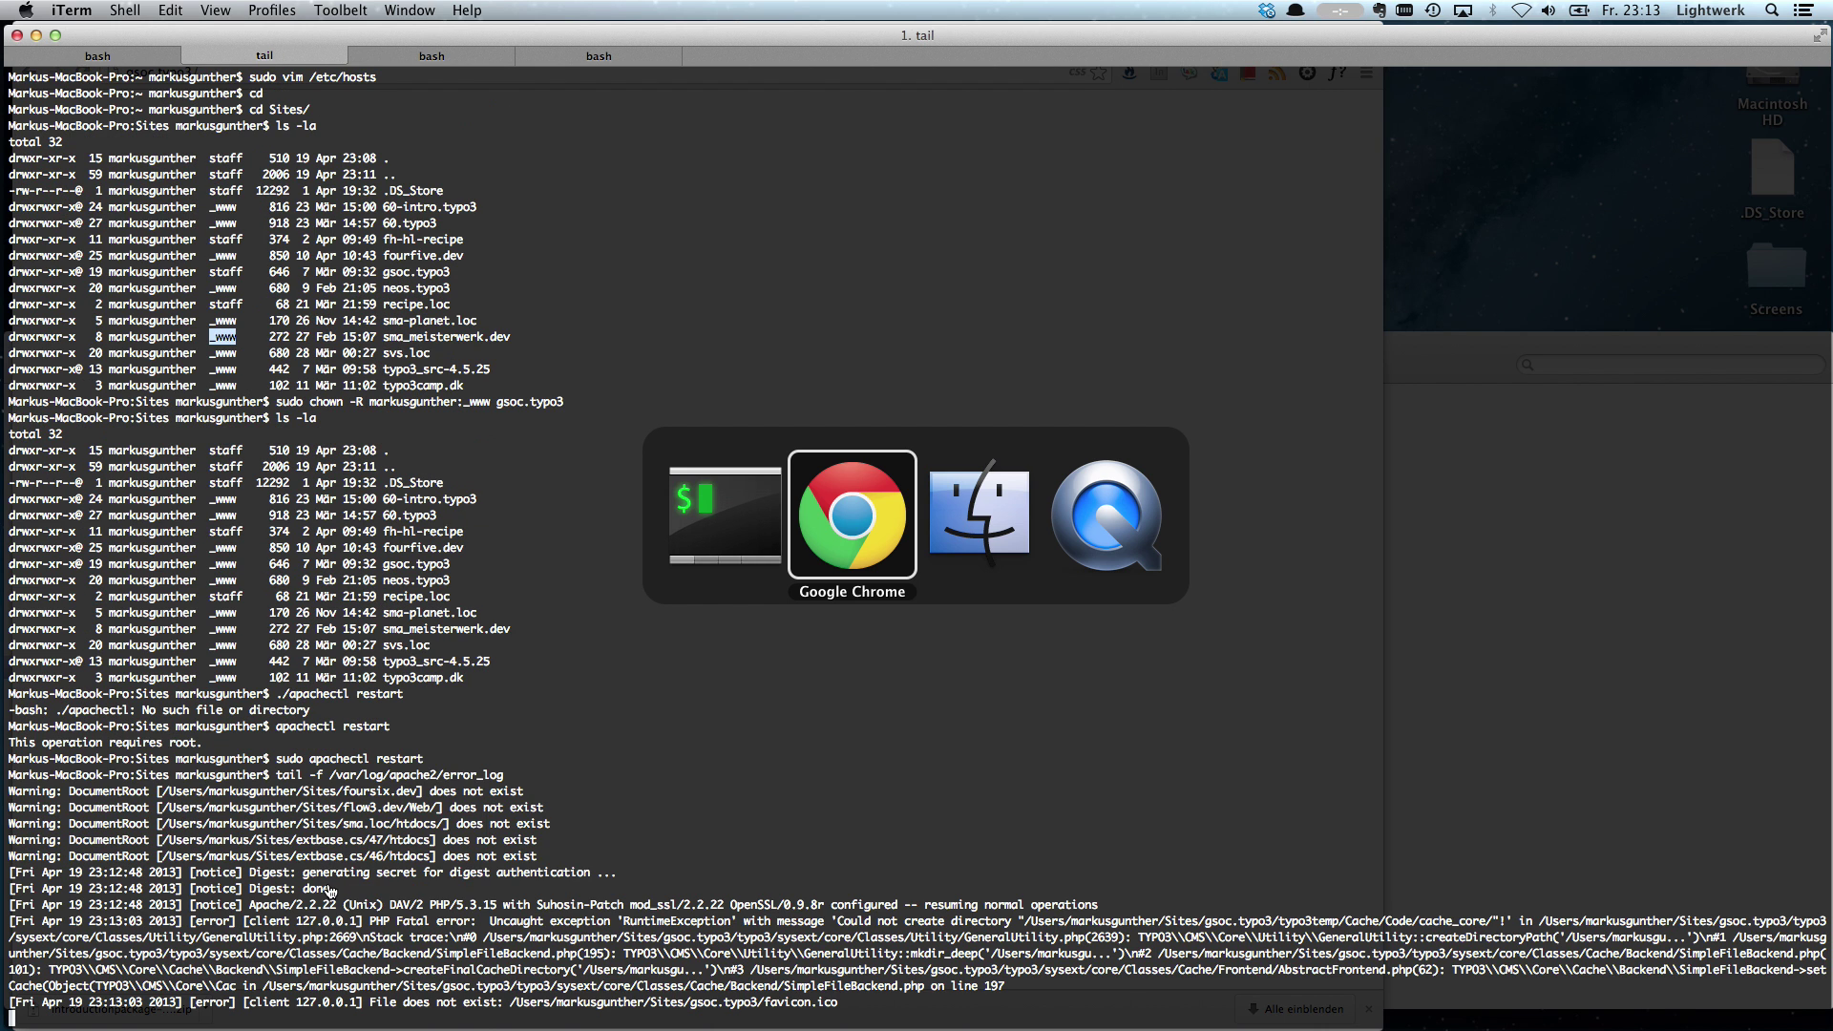
key("Return")
key("Return")
key("Return")
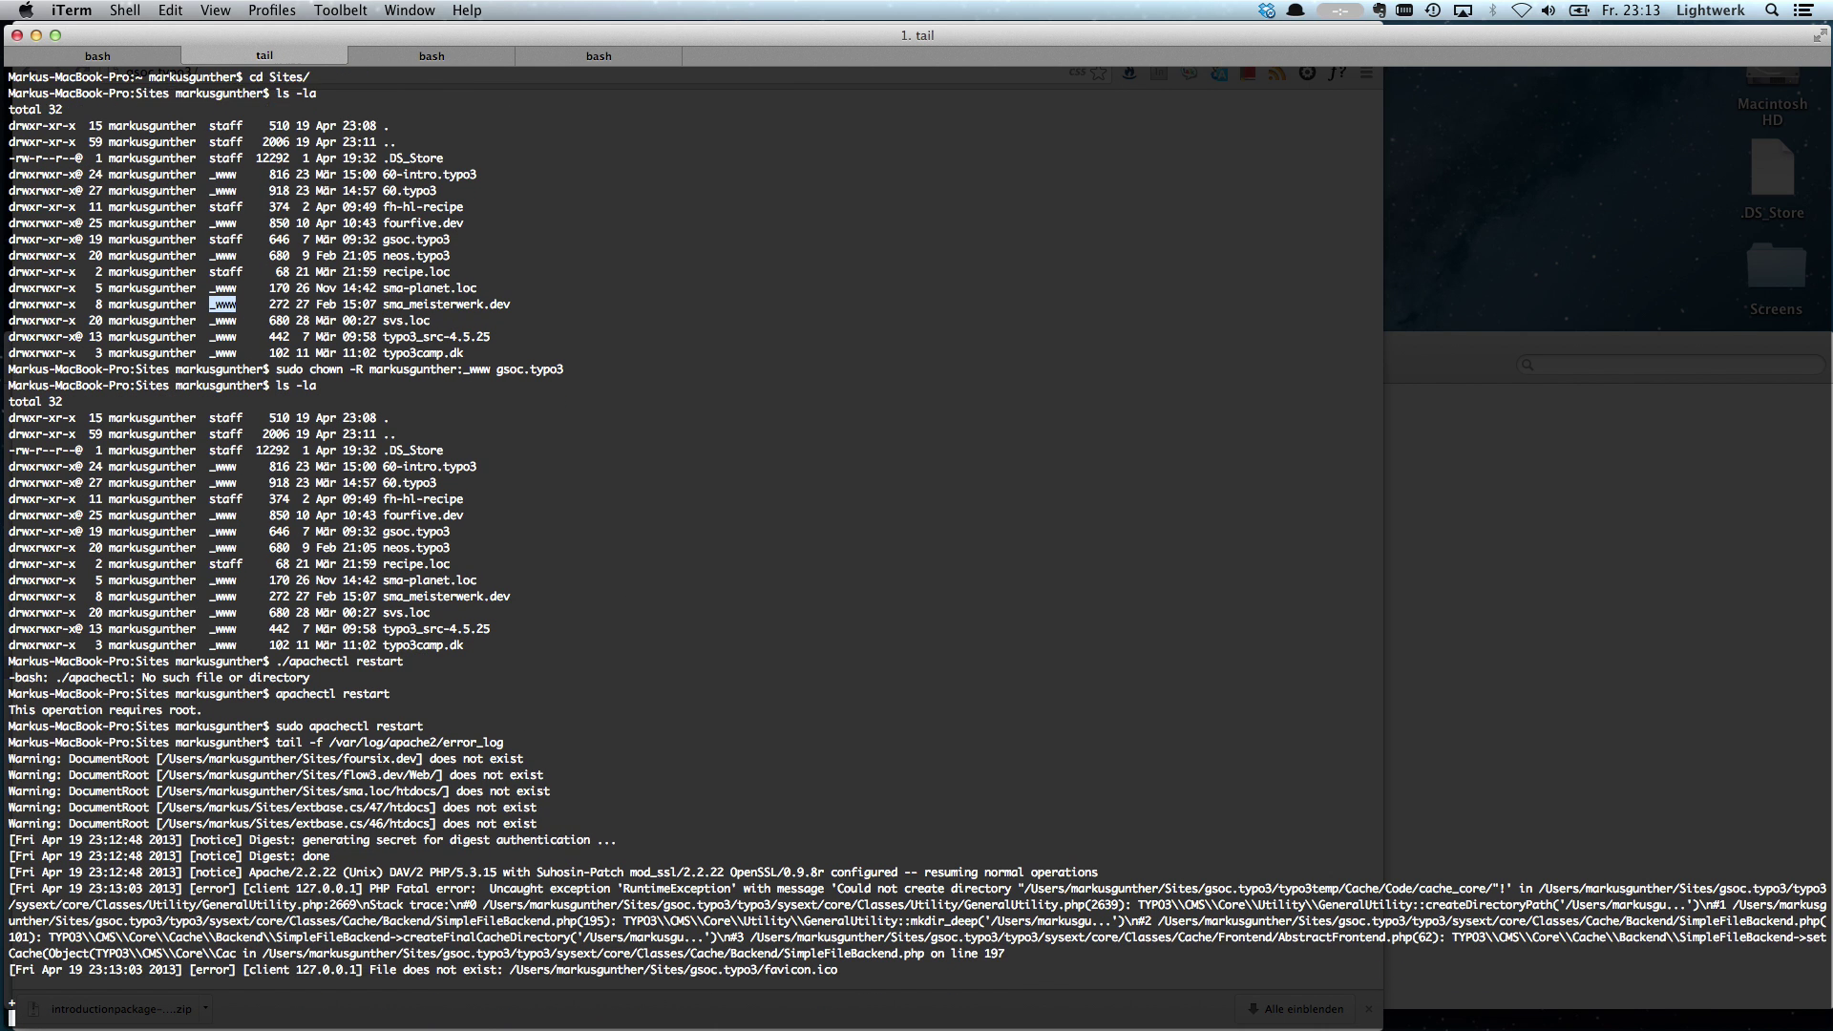
key("Return")
key("Return")
key("Return")
key("Return")
key("Return")
key("Return")
key("Return")
key("Return")
key("Return")
- Reload gsoc.typo3 in Chrome and check the error log for new entries
key("super+Tab")
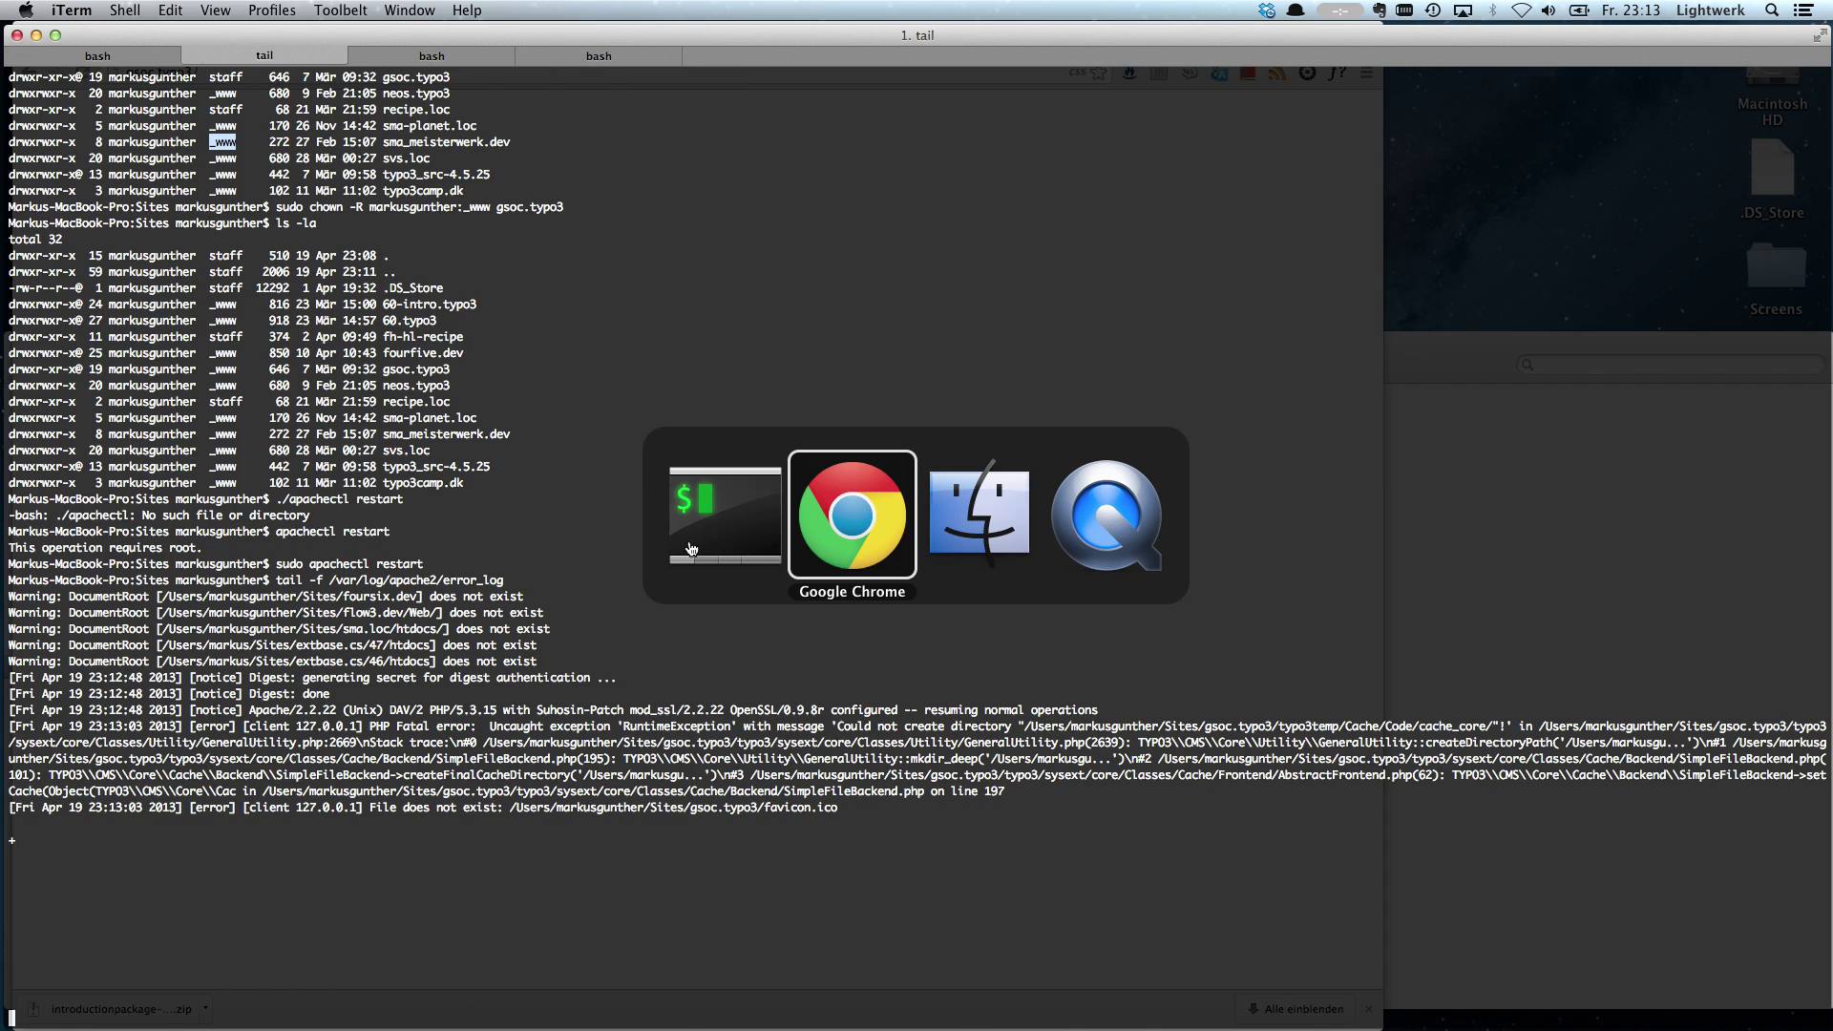
key("super+r")
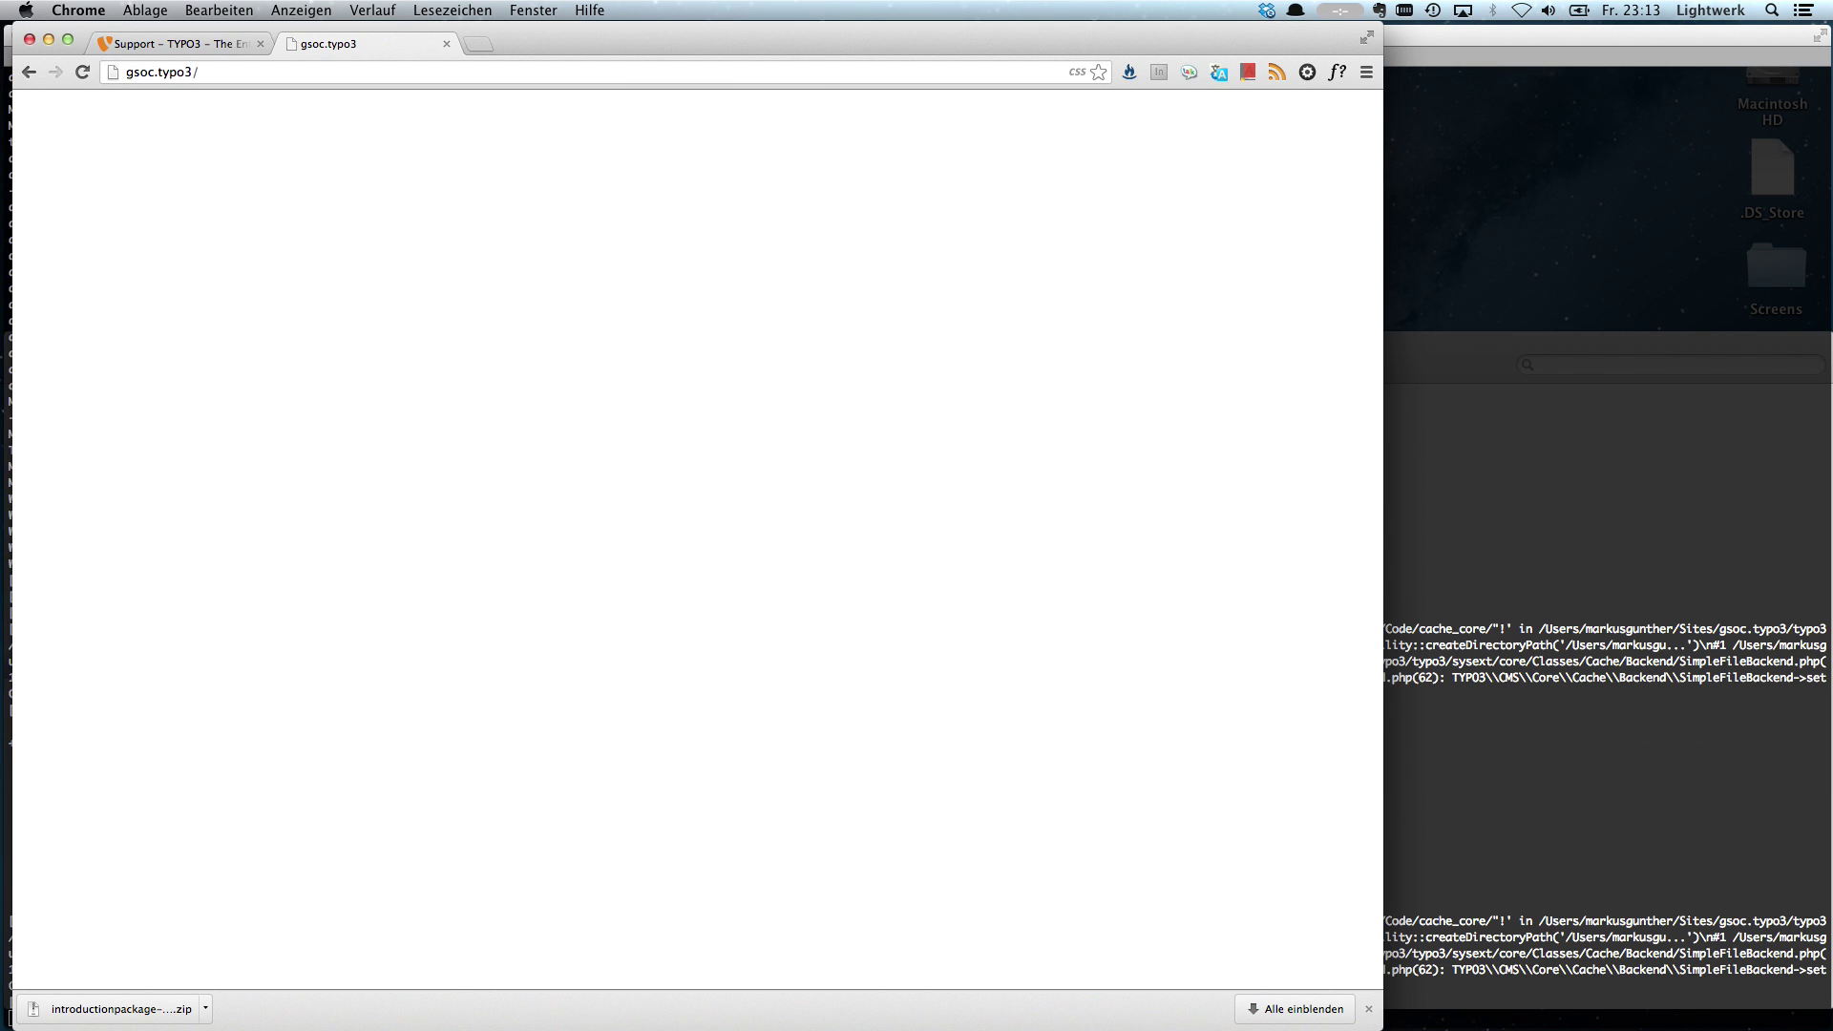
key("super+Tab")
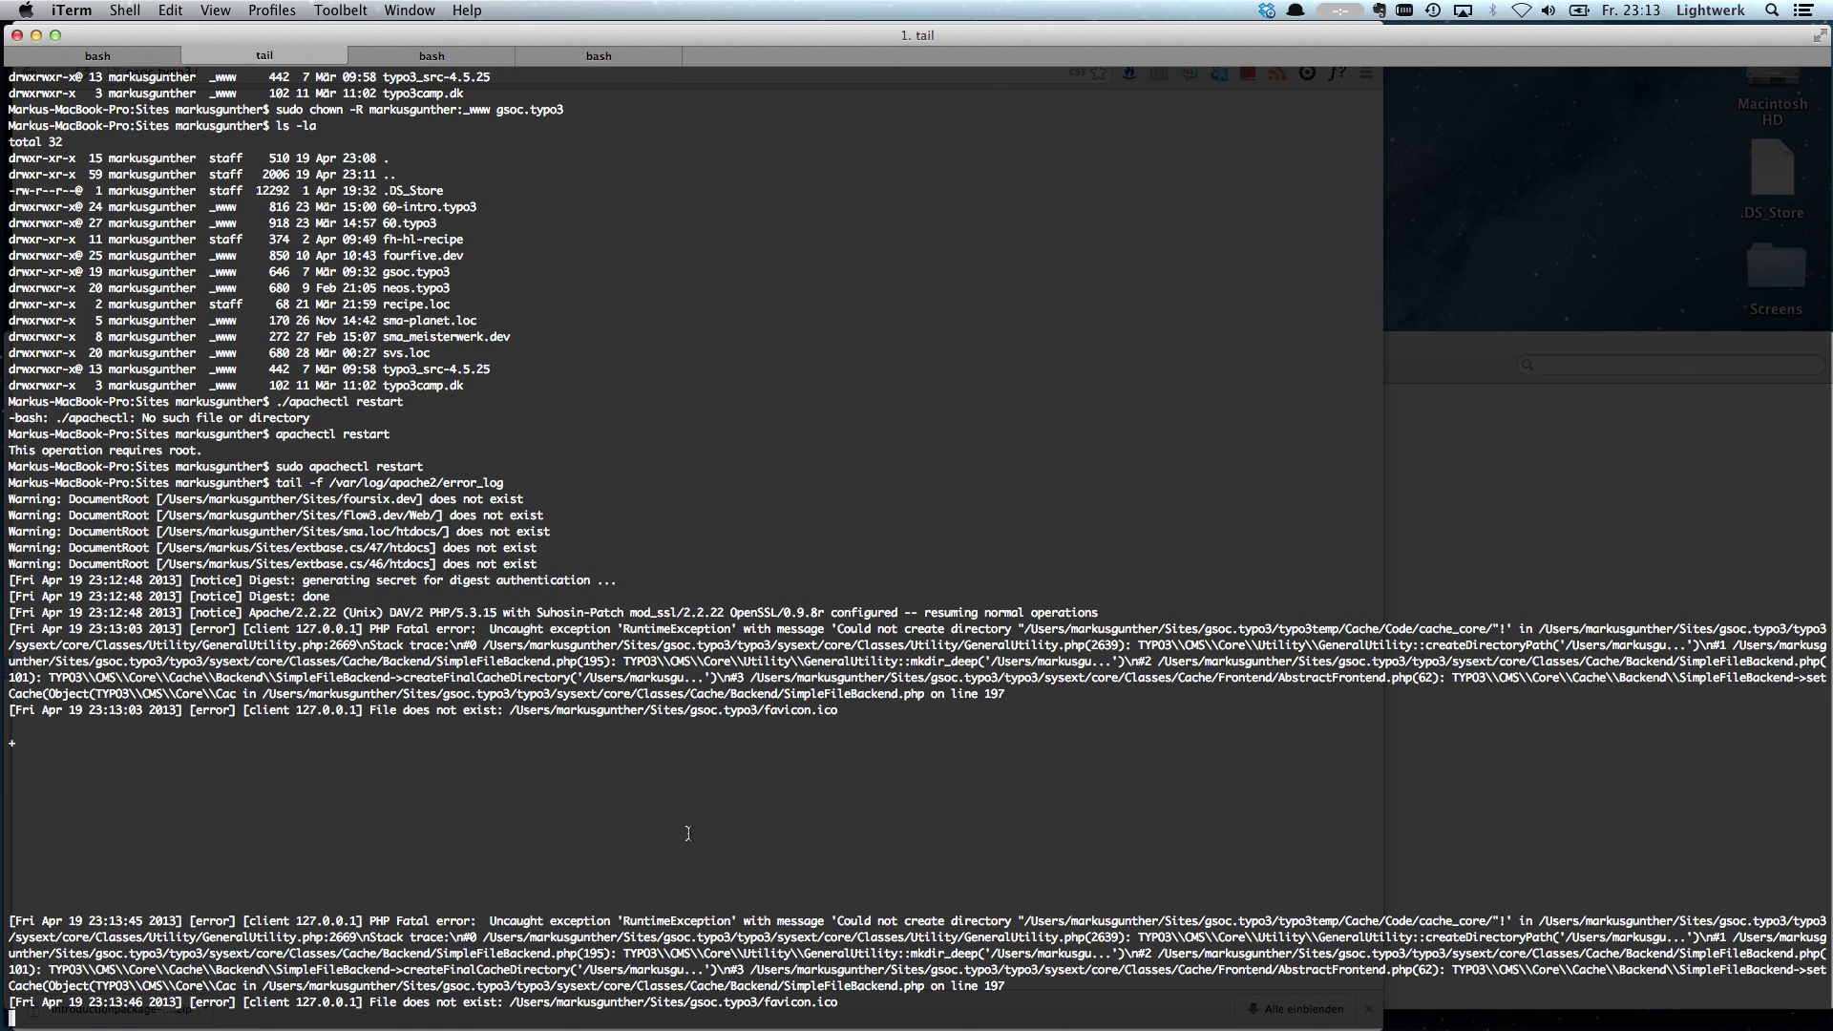
key("cmd+Tab")
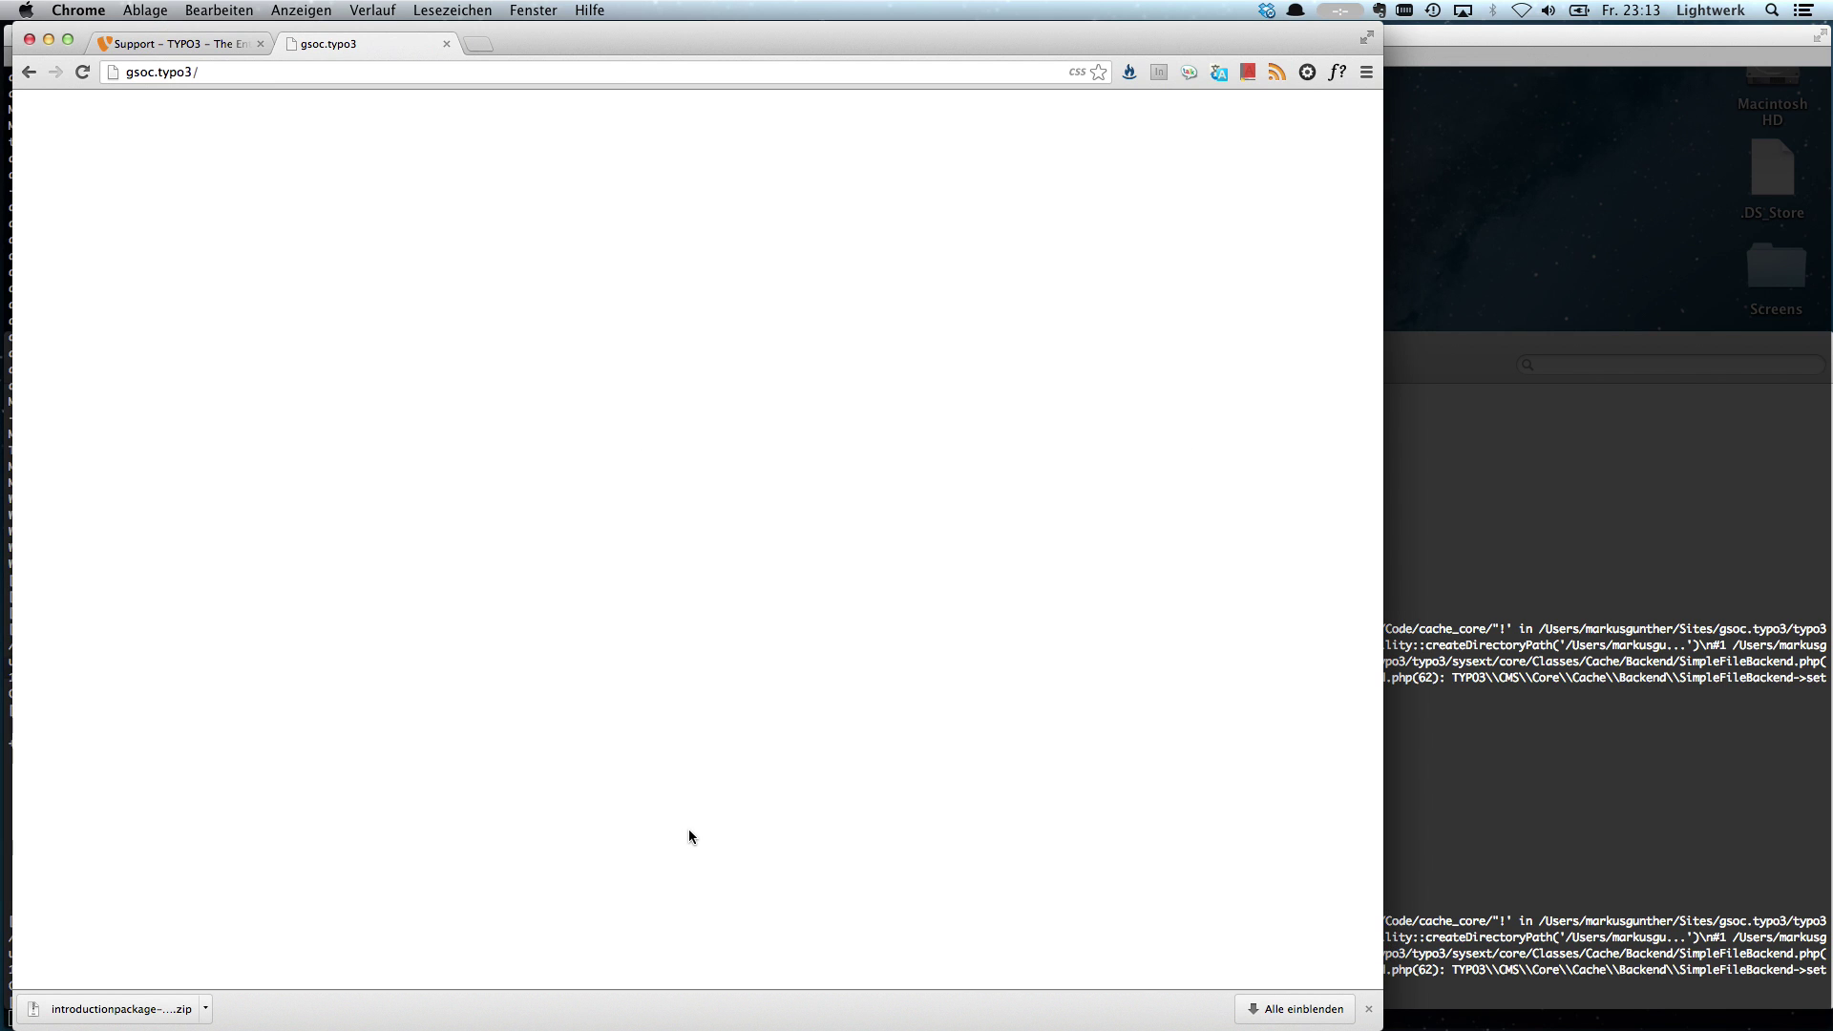
key("super+Tab")
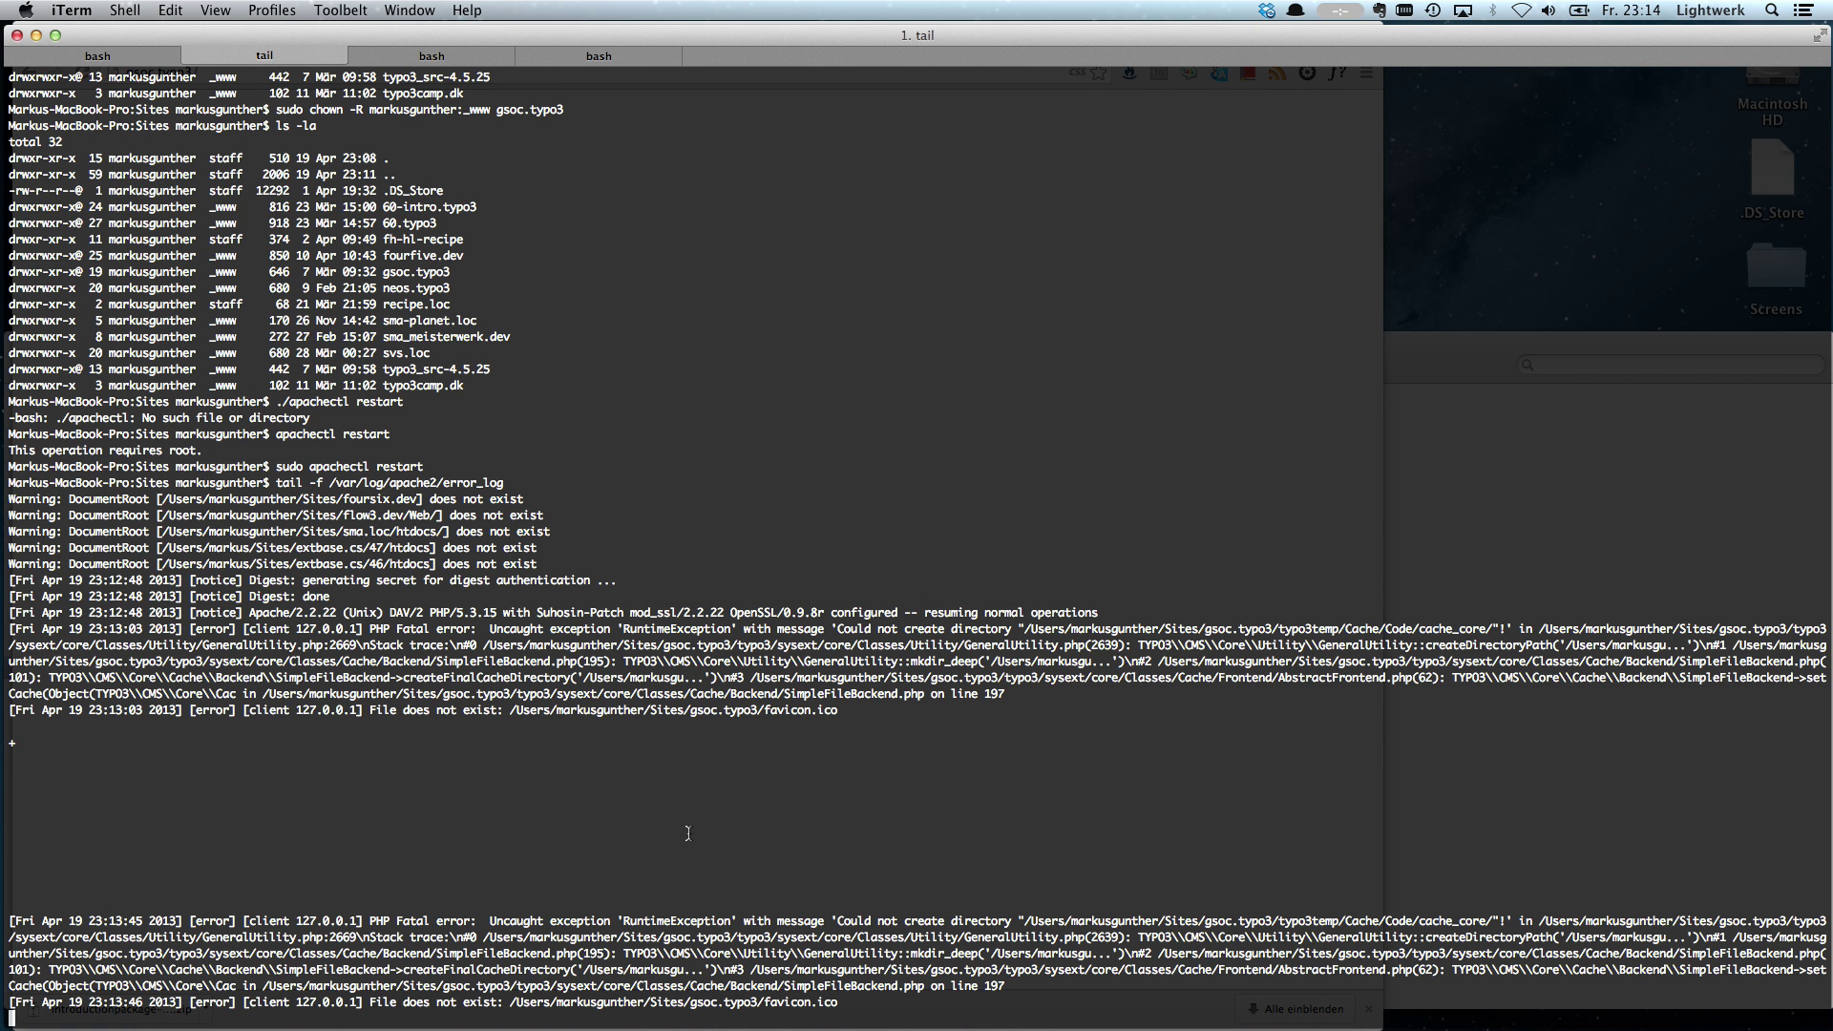
type(":q")
- Stop the log tail, list permissions with ls -la, and run sudo chmod -R g+rw gsoc.typo3
key("Return")
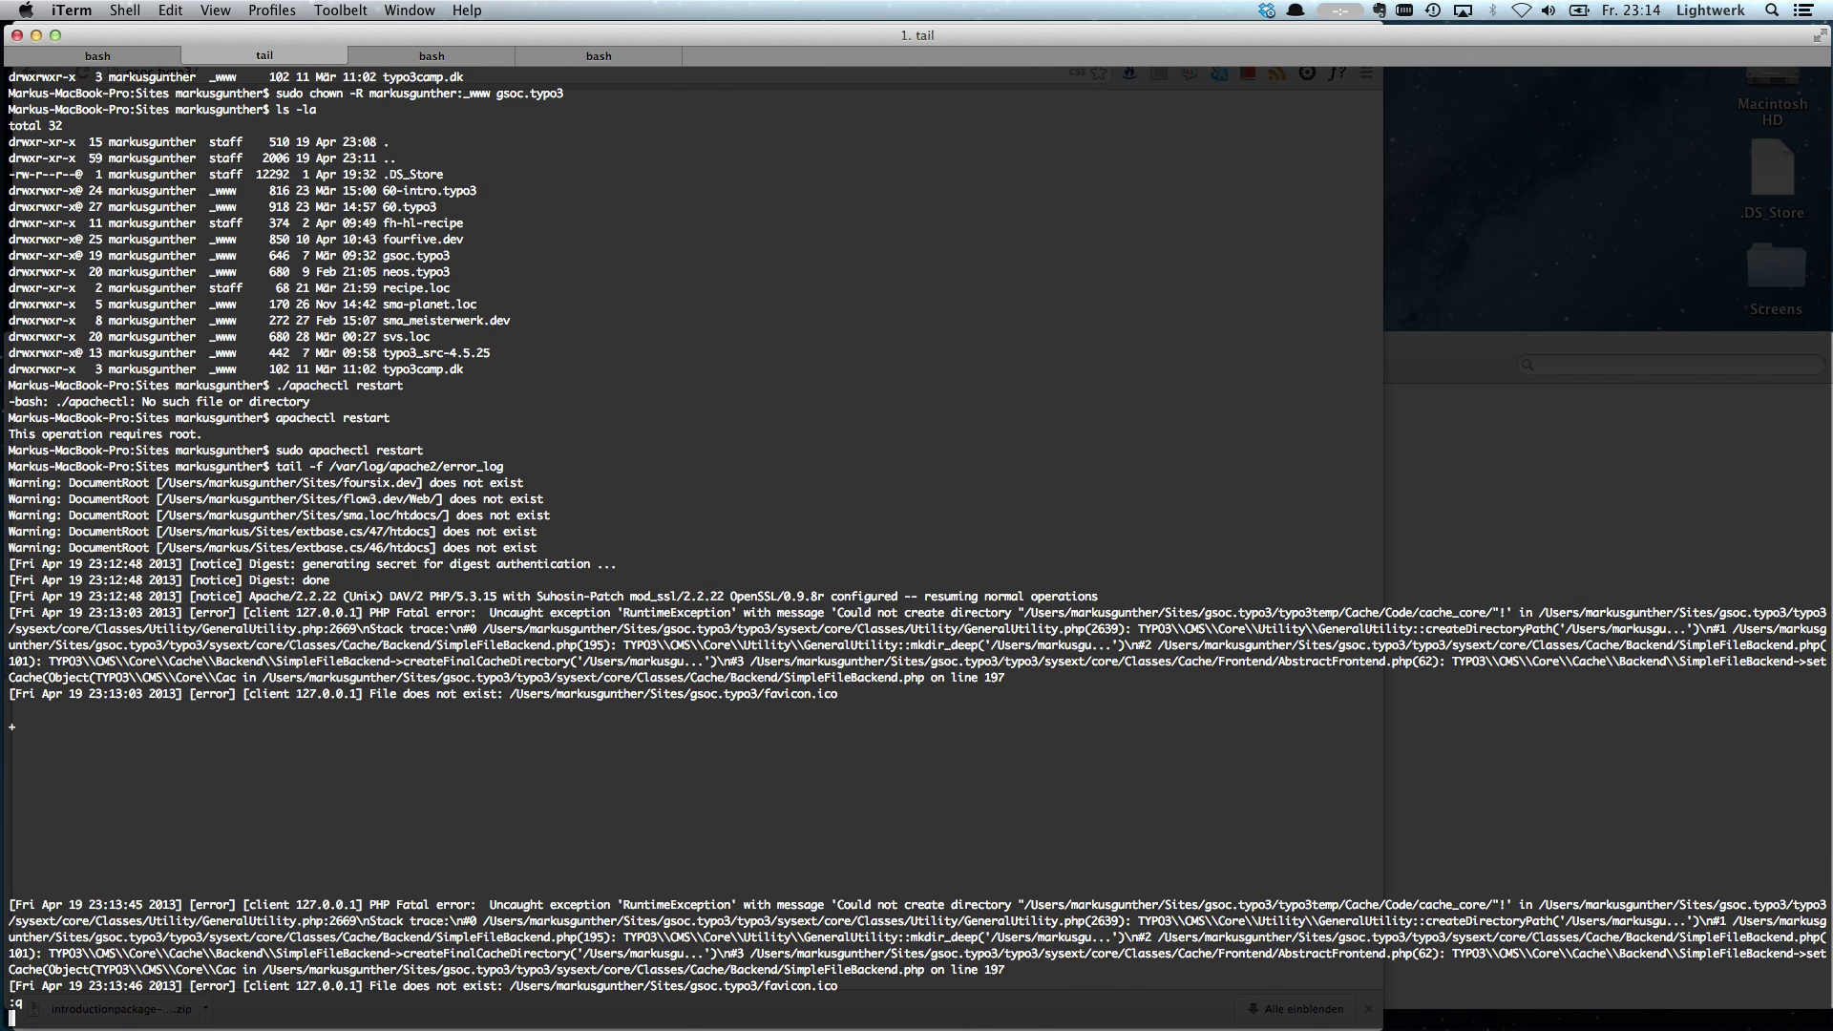
key("ctrl+c")
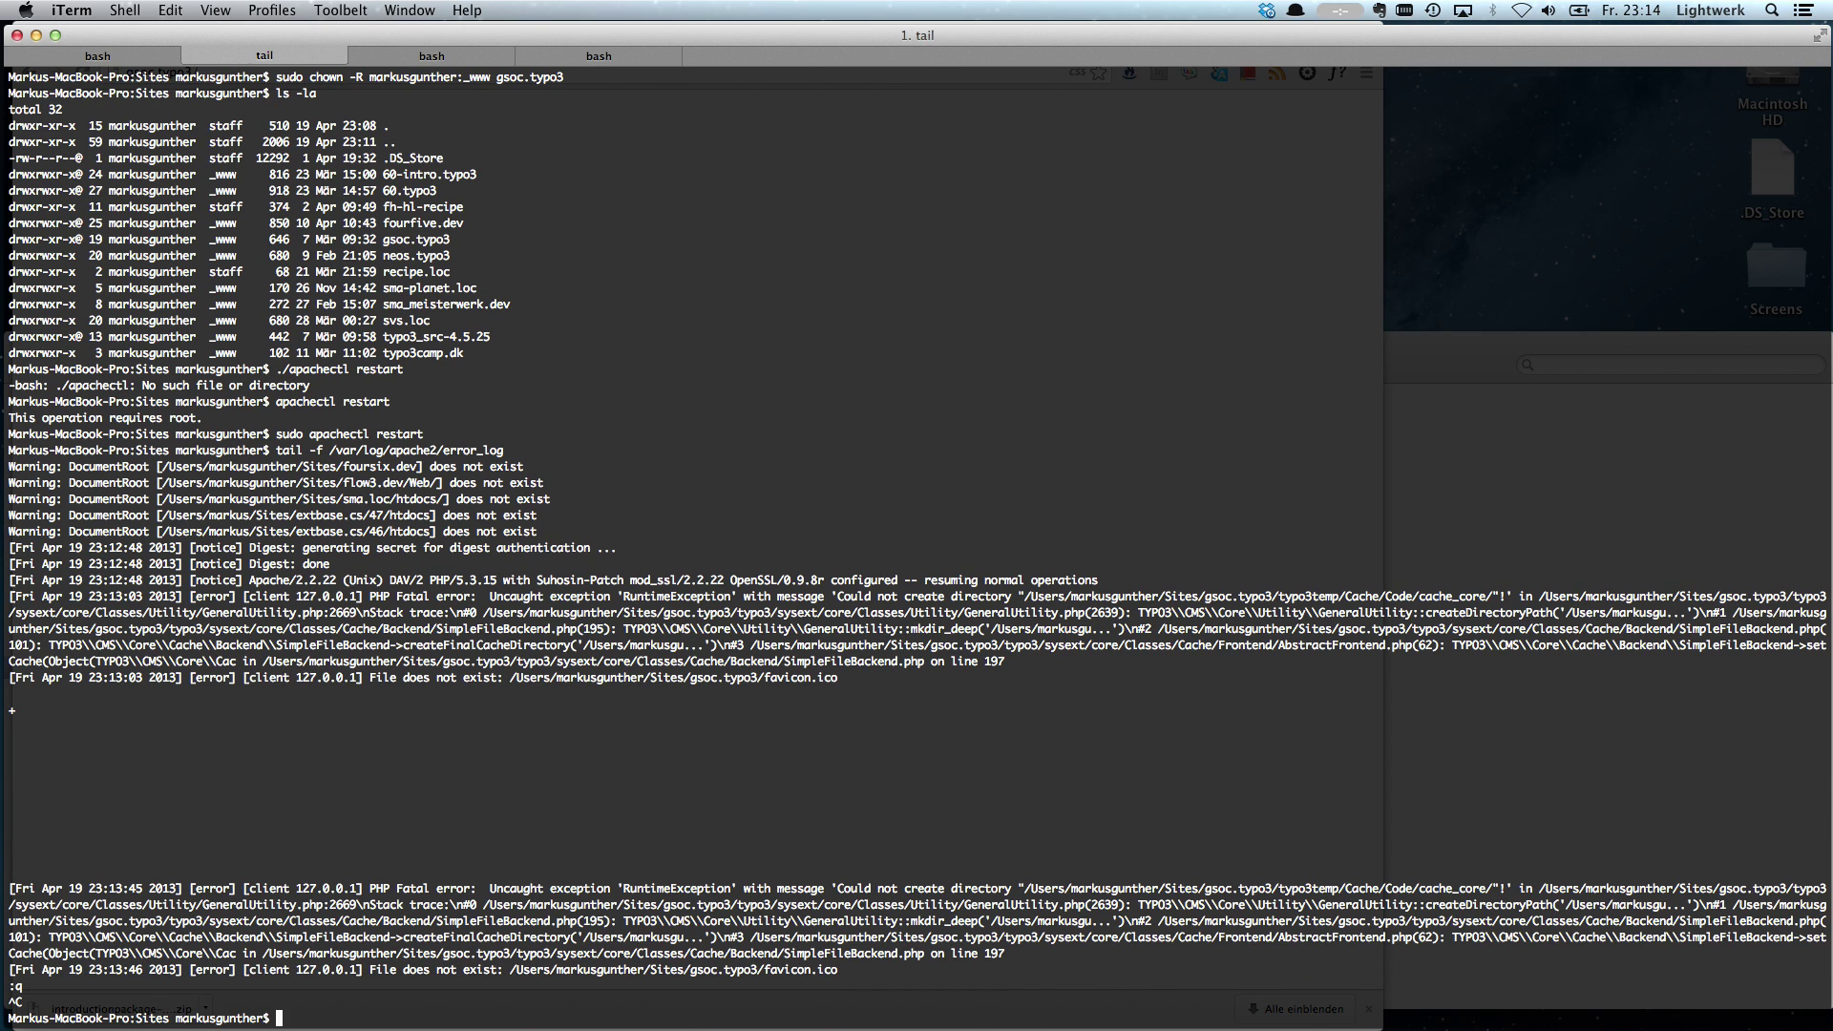
type("ls ")
type("-la")
key("Return")
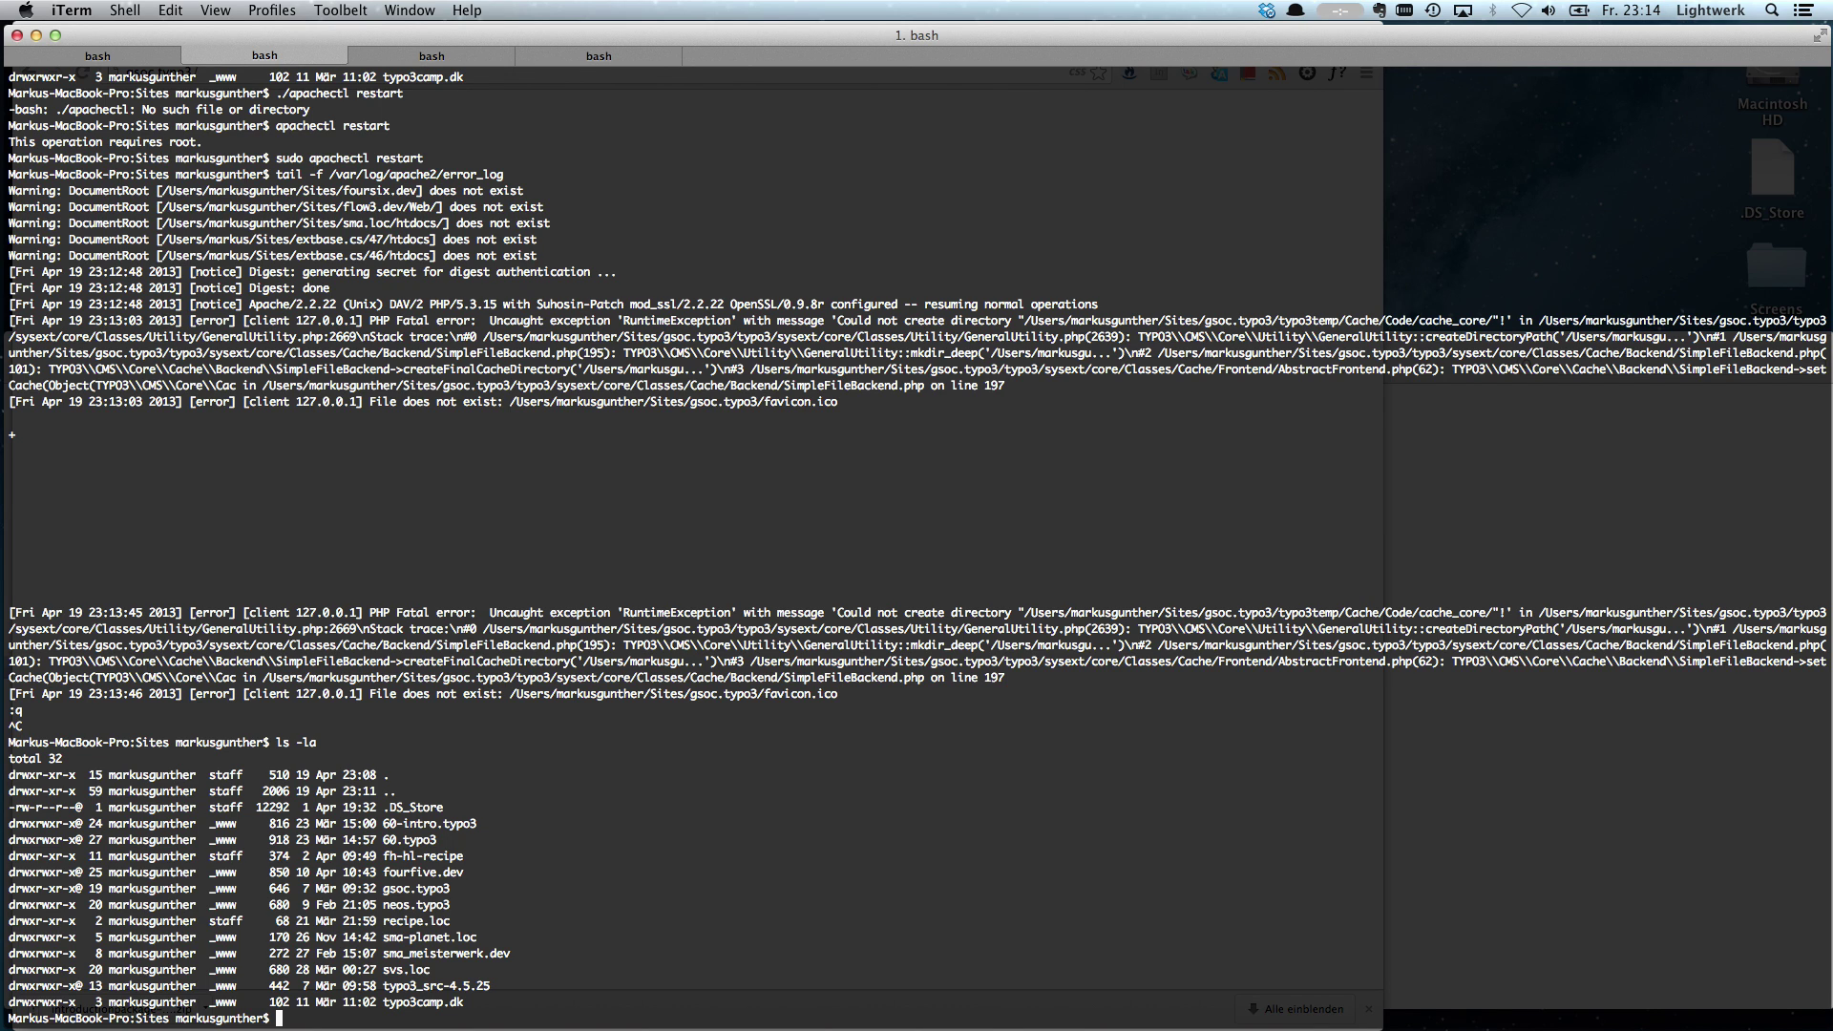
type("sudo ")
type("chmod ")
type("-R ")
type("g+")
type("rw")
type(" gs")
key("Tab")
key("BackSpace")
key("Return")
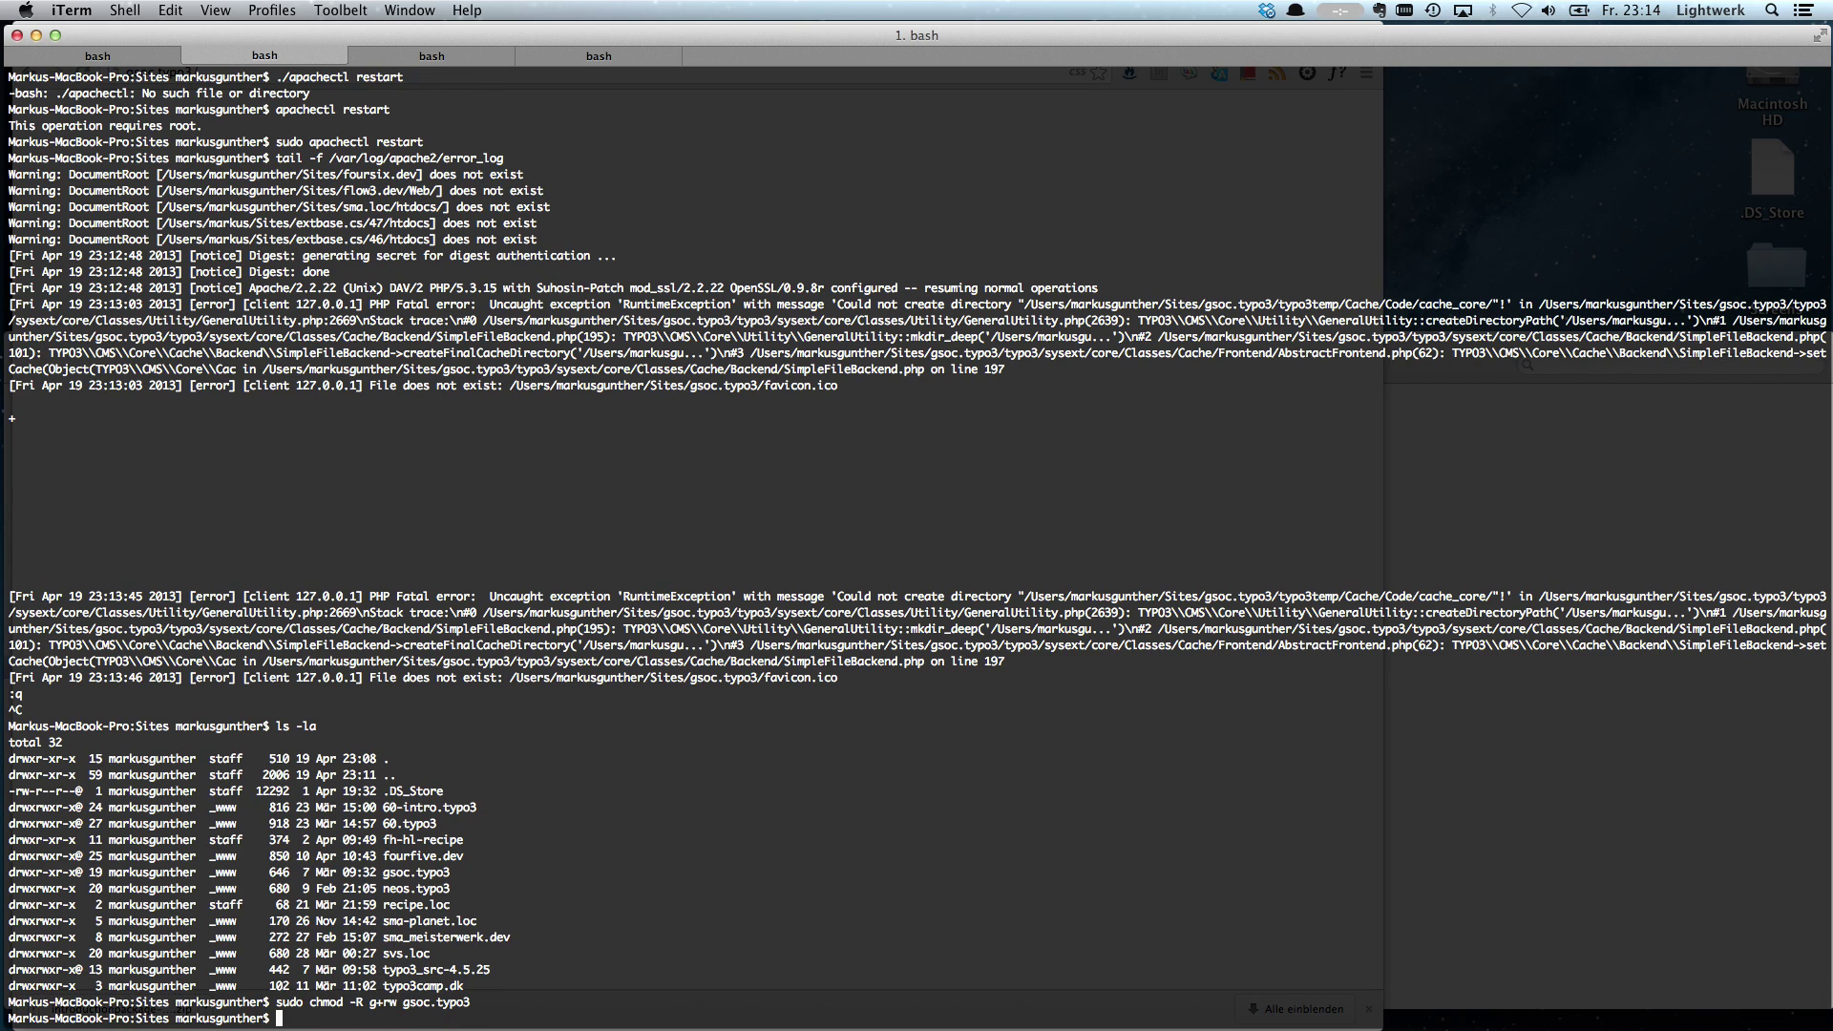
key("super+Tab")
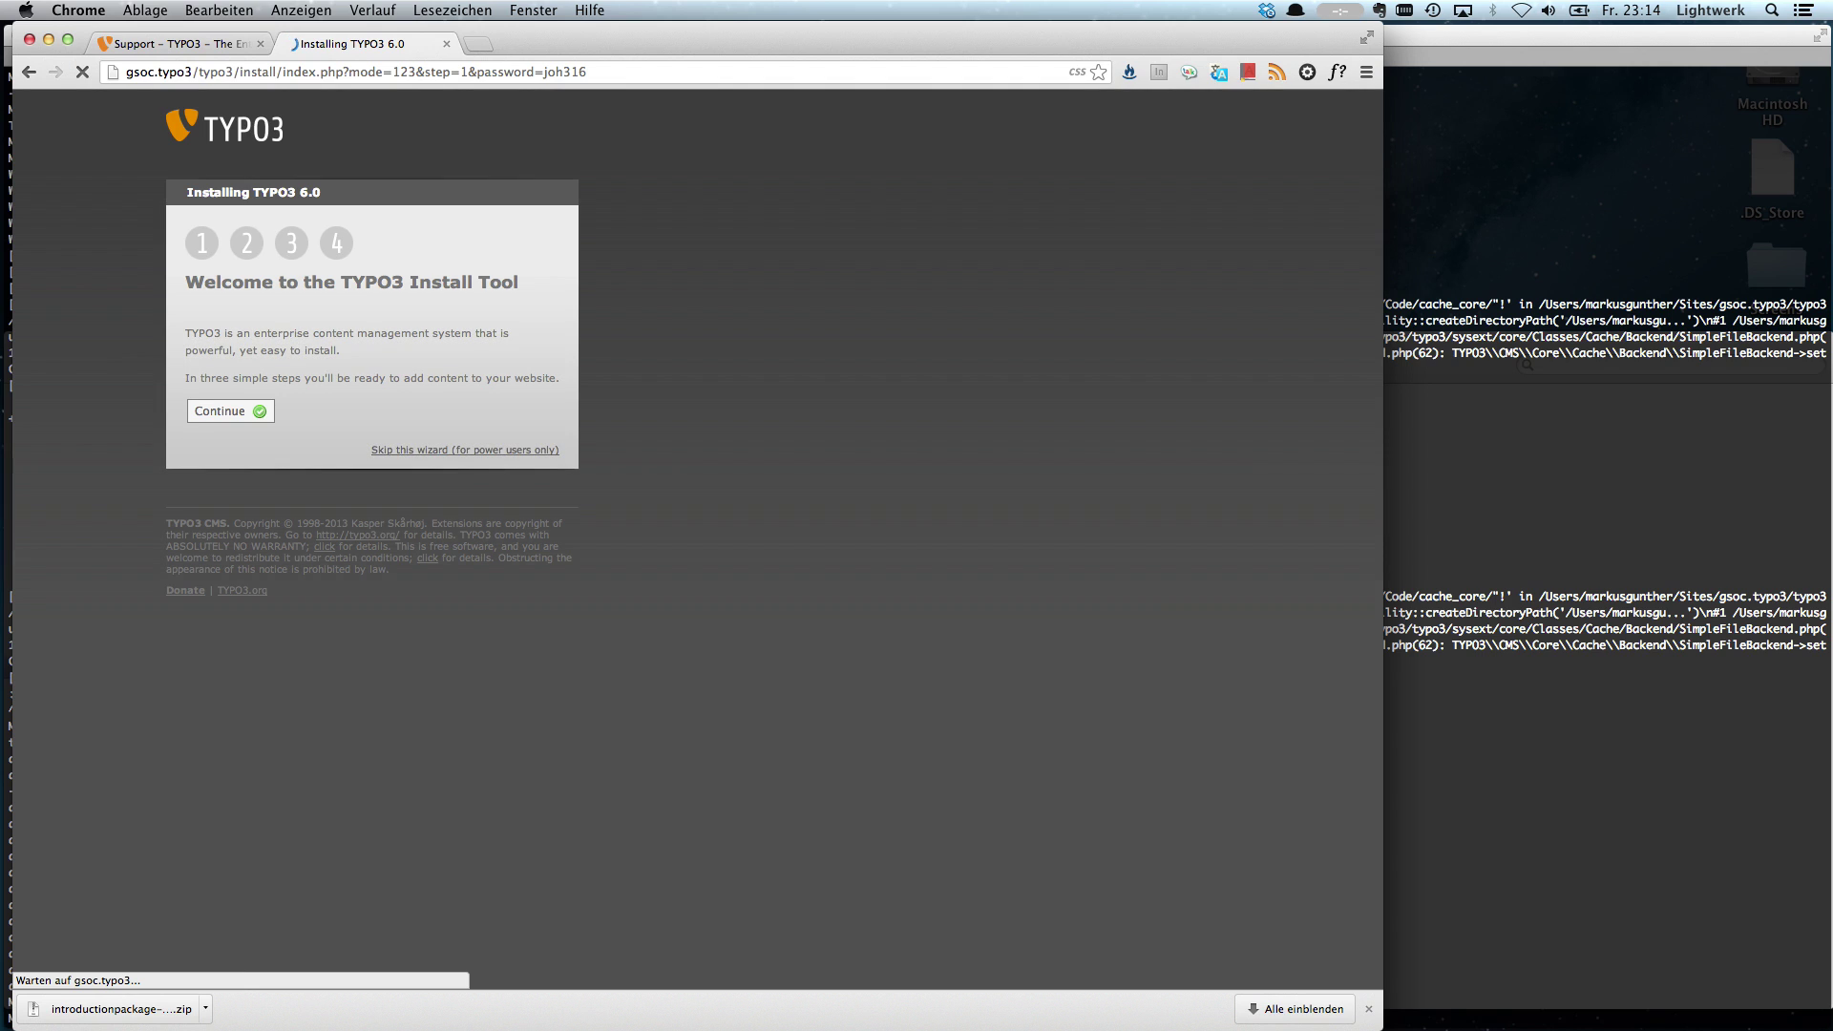
- Submit the database connection details and create a new database named gsoc
left_click(239, 421)
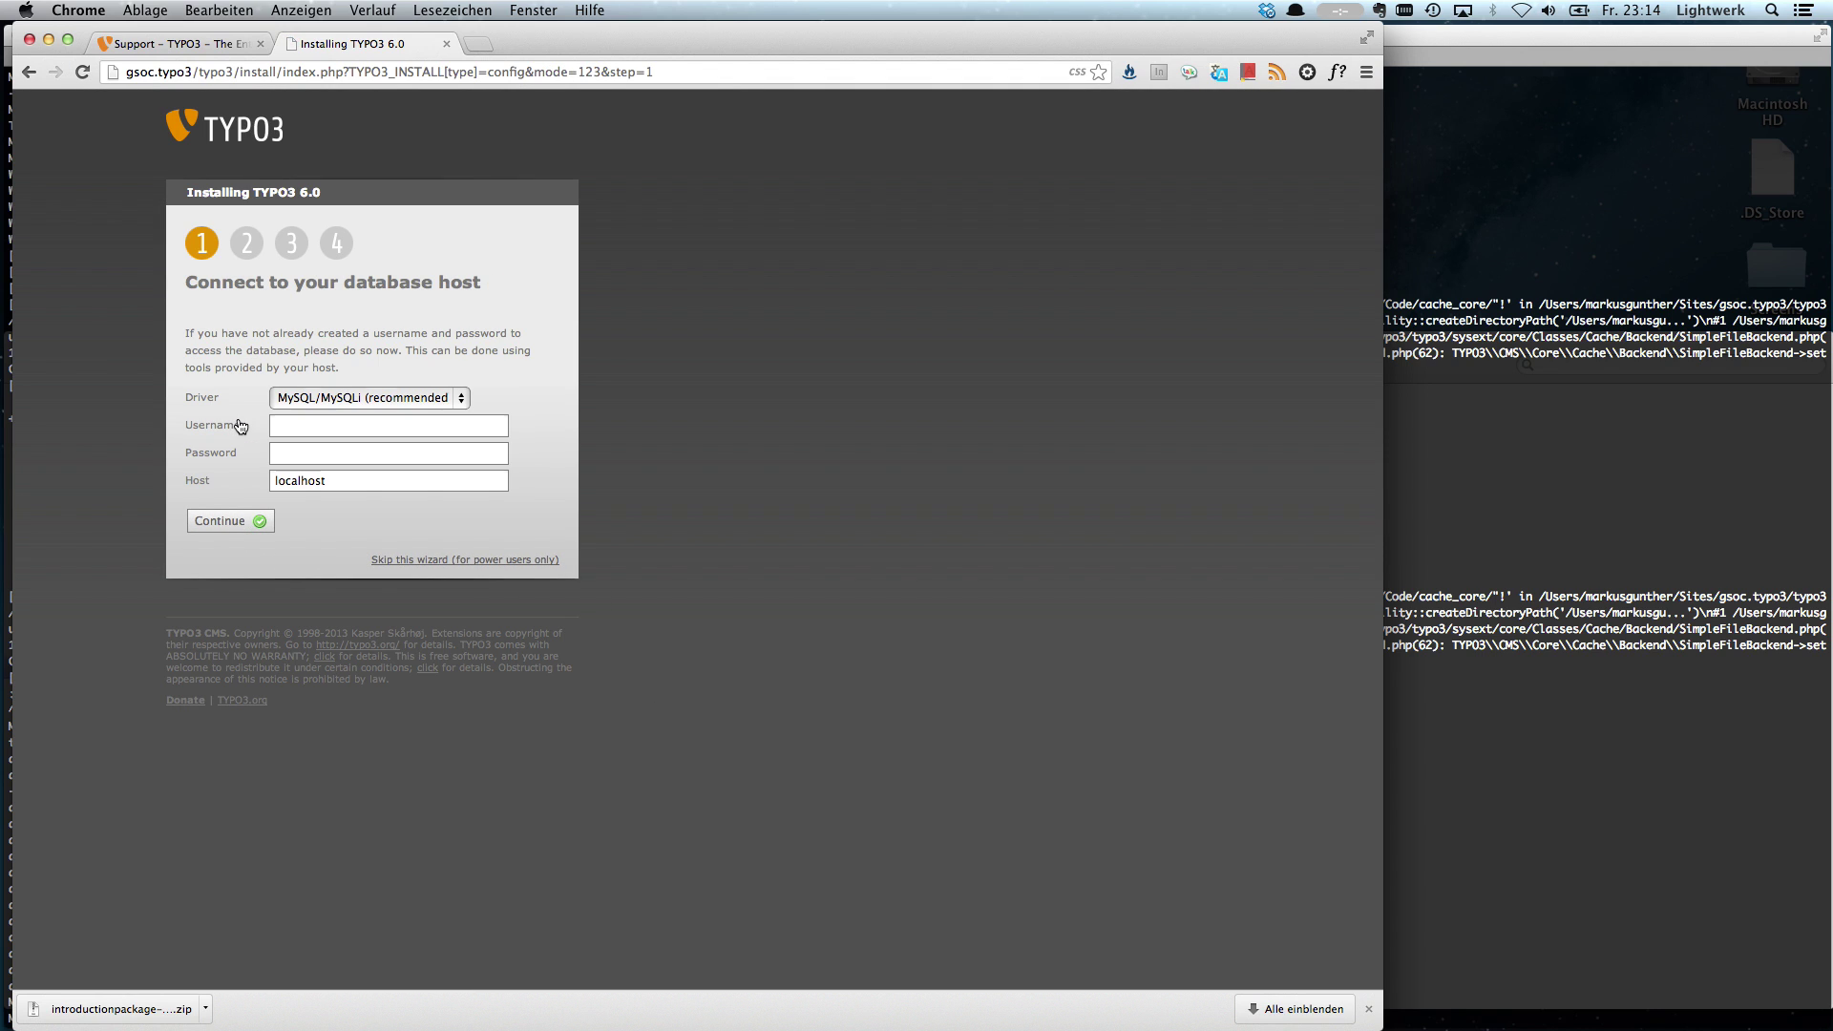
left_click(321, 432)
type("root**")
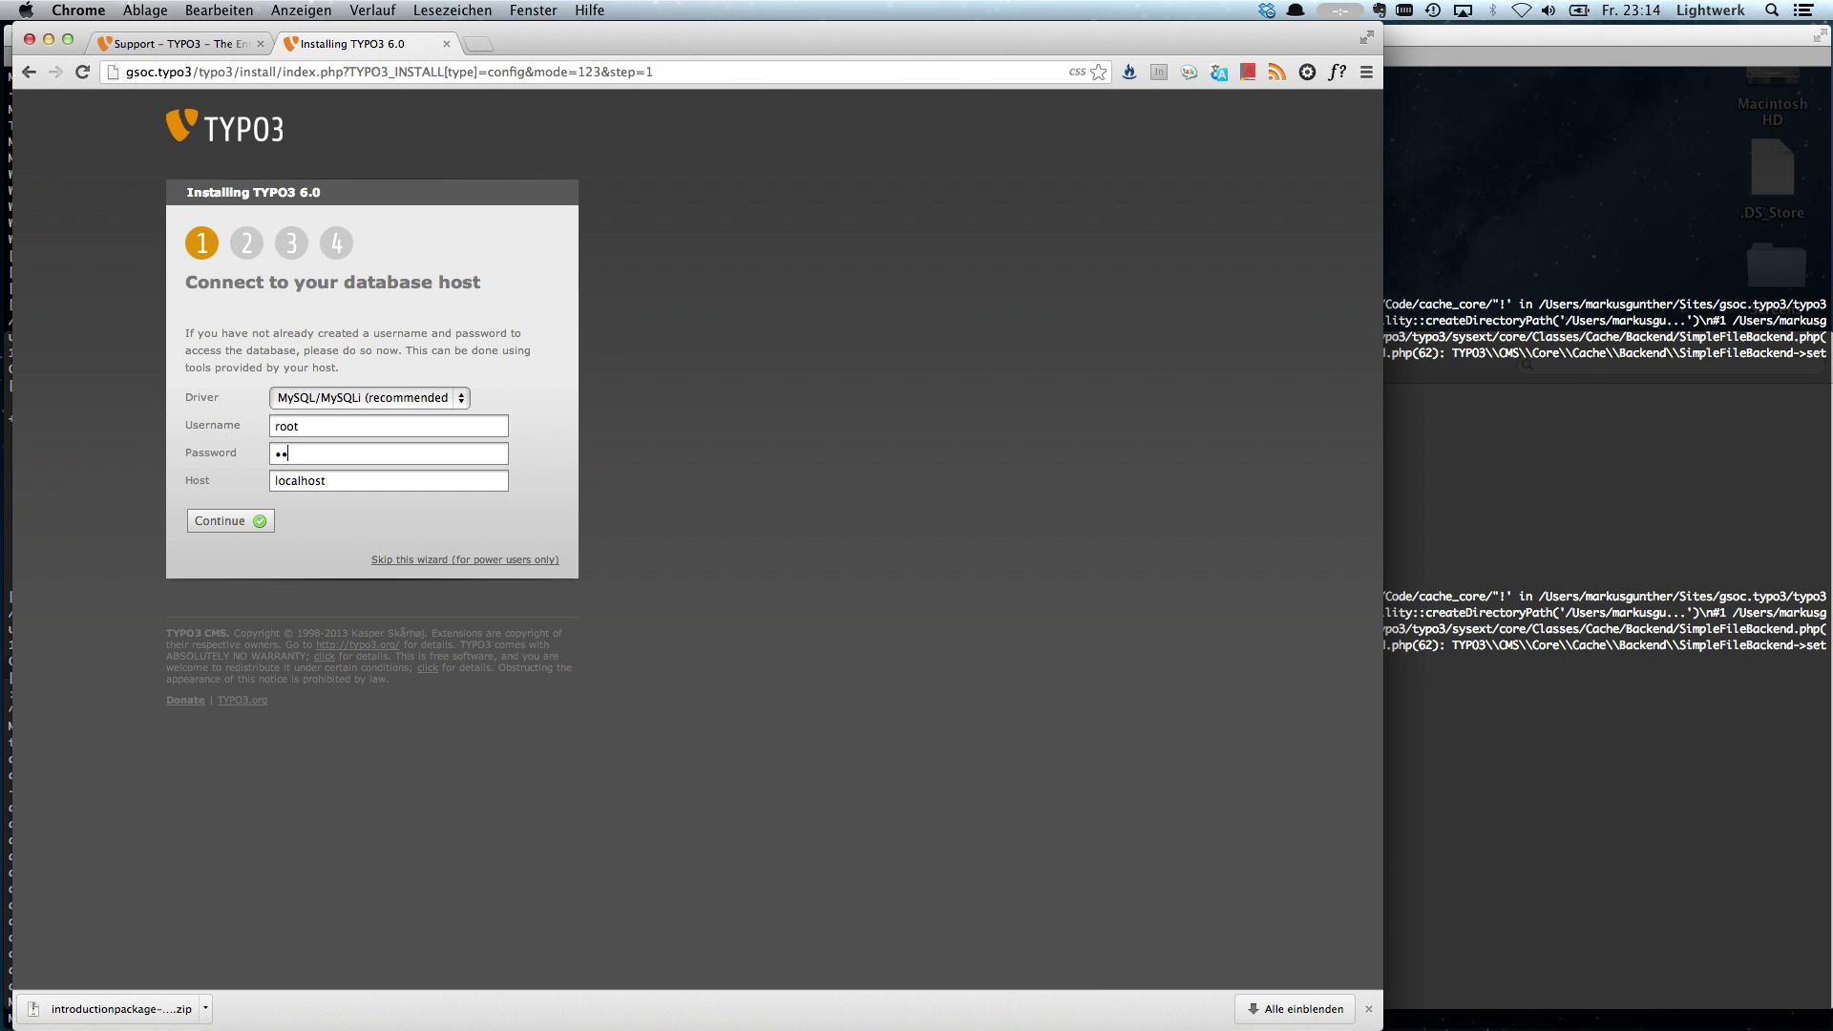
type("*****")
left_click(244, 522)
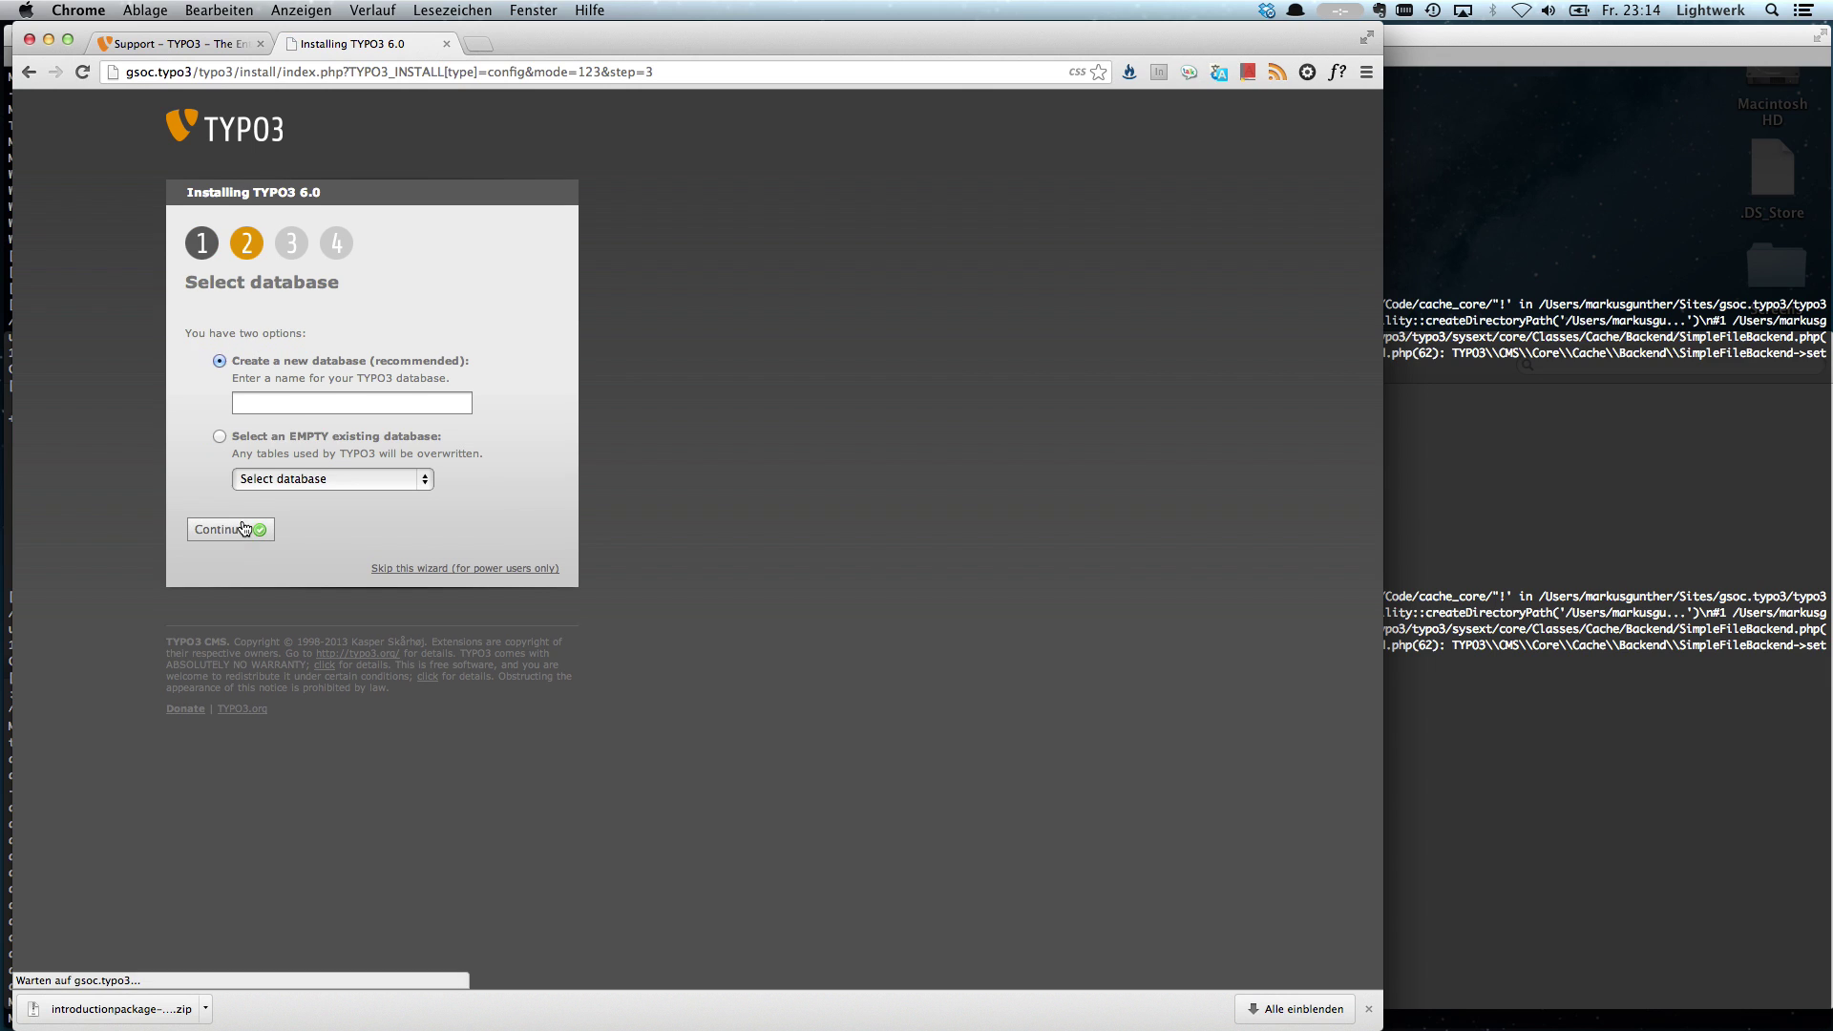
left_click(309, 440)
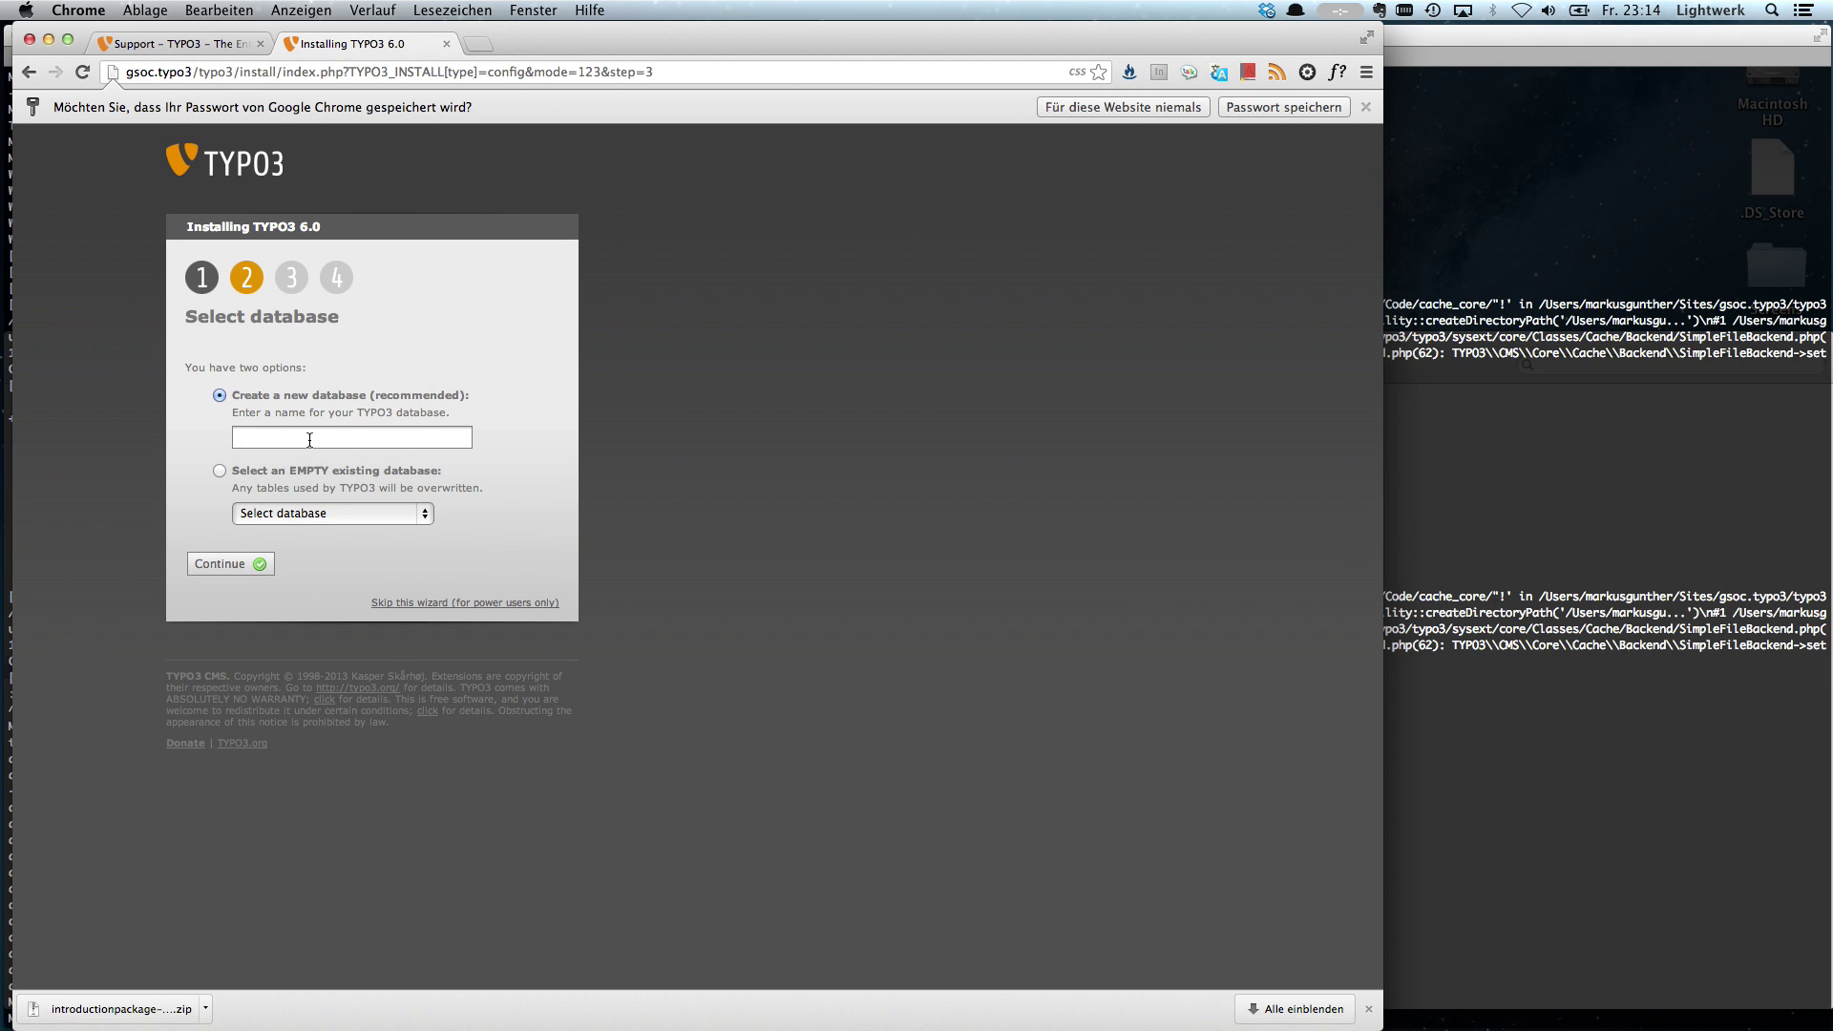
type("gsoc")
left_click(256, 565)
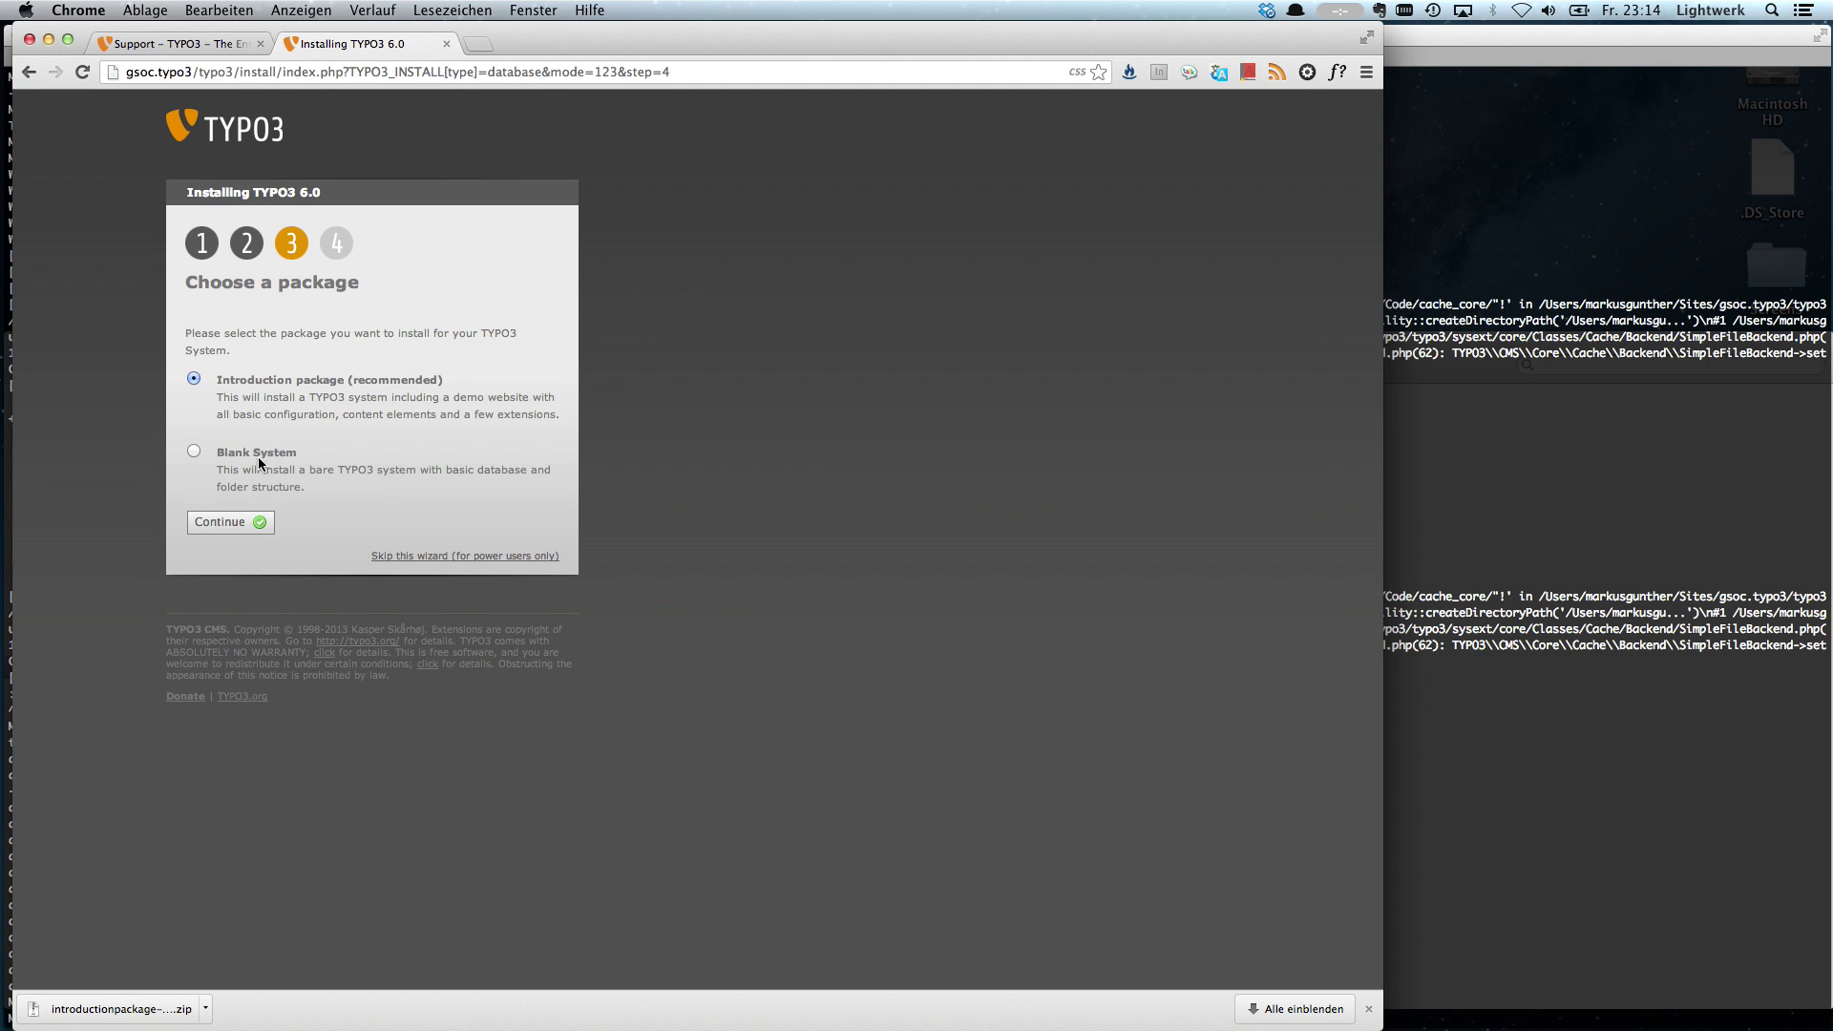
- Choose 'Introduction package (recommended)' and dismiss Chrome's downloads bar during installation
left_click(241, 523)
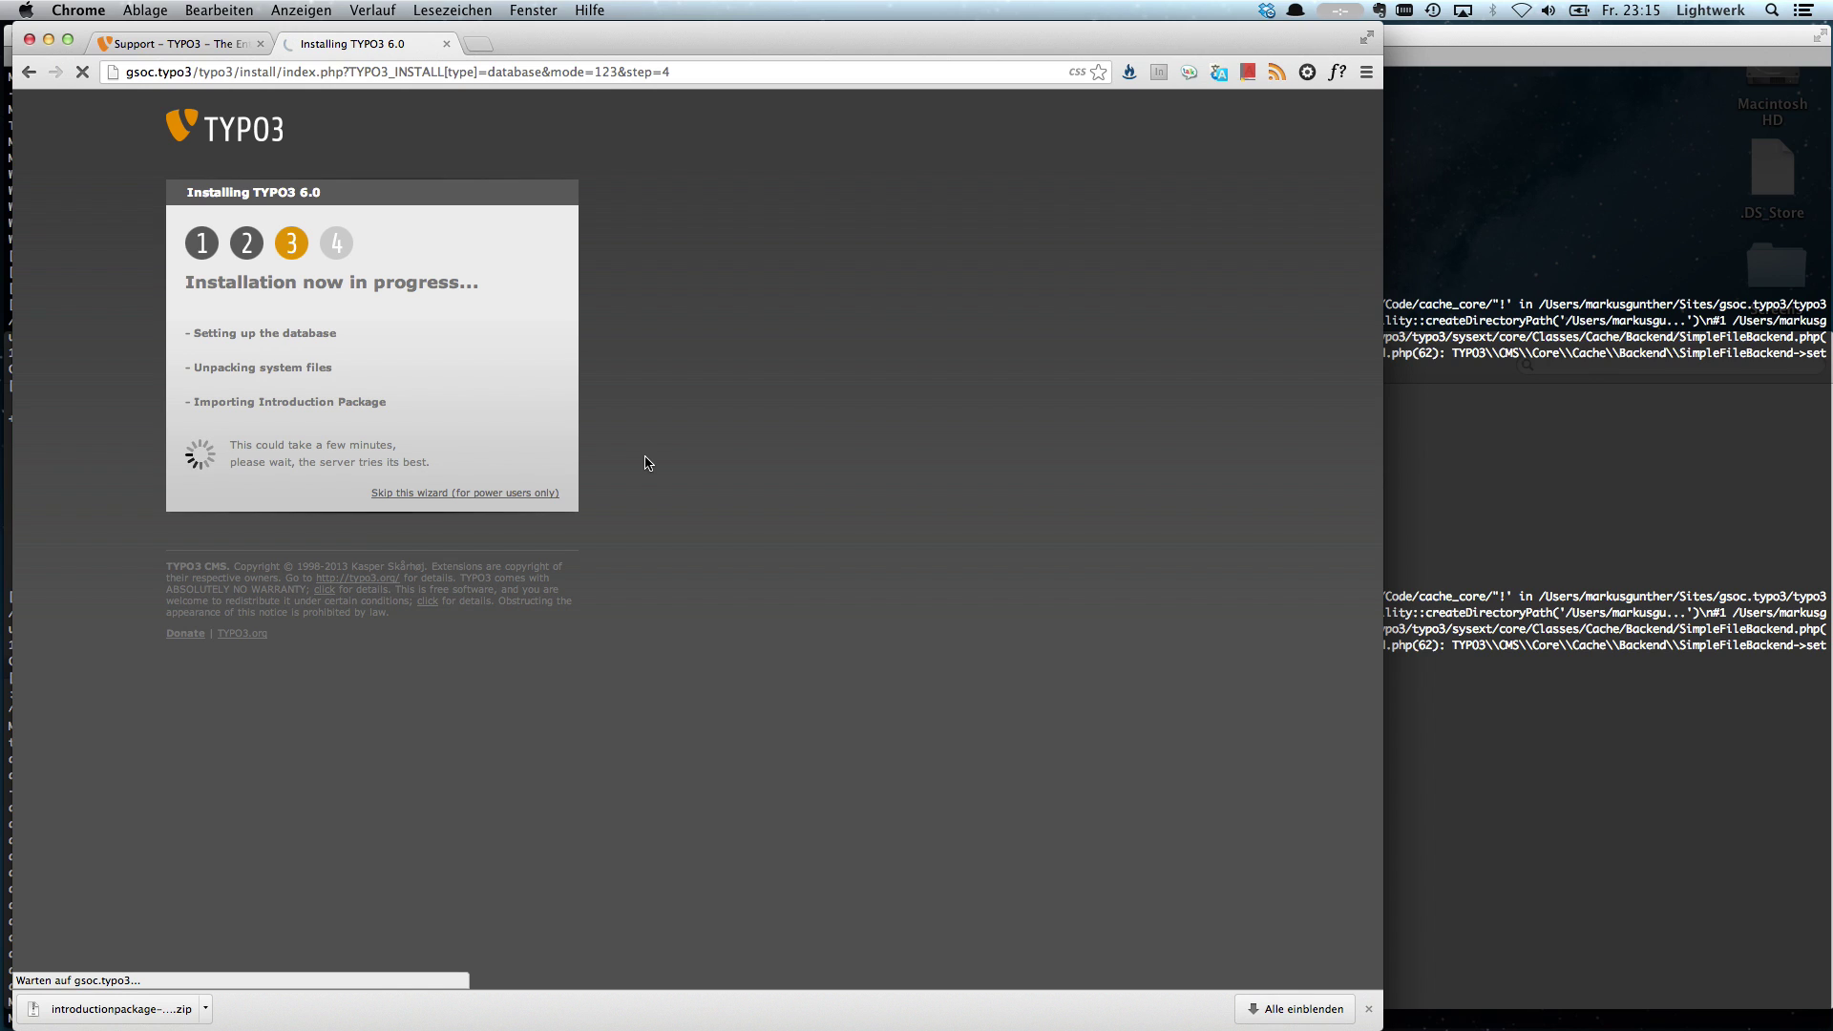
left_click(1367, 1009)
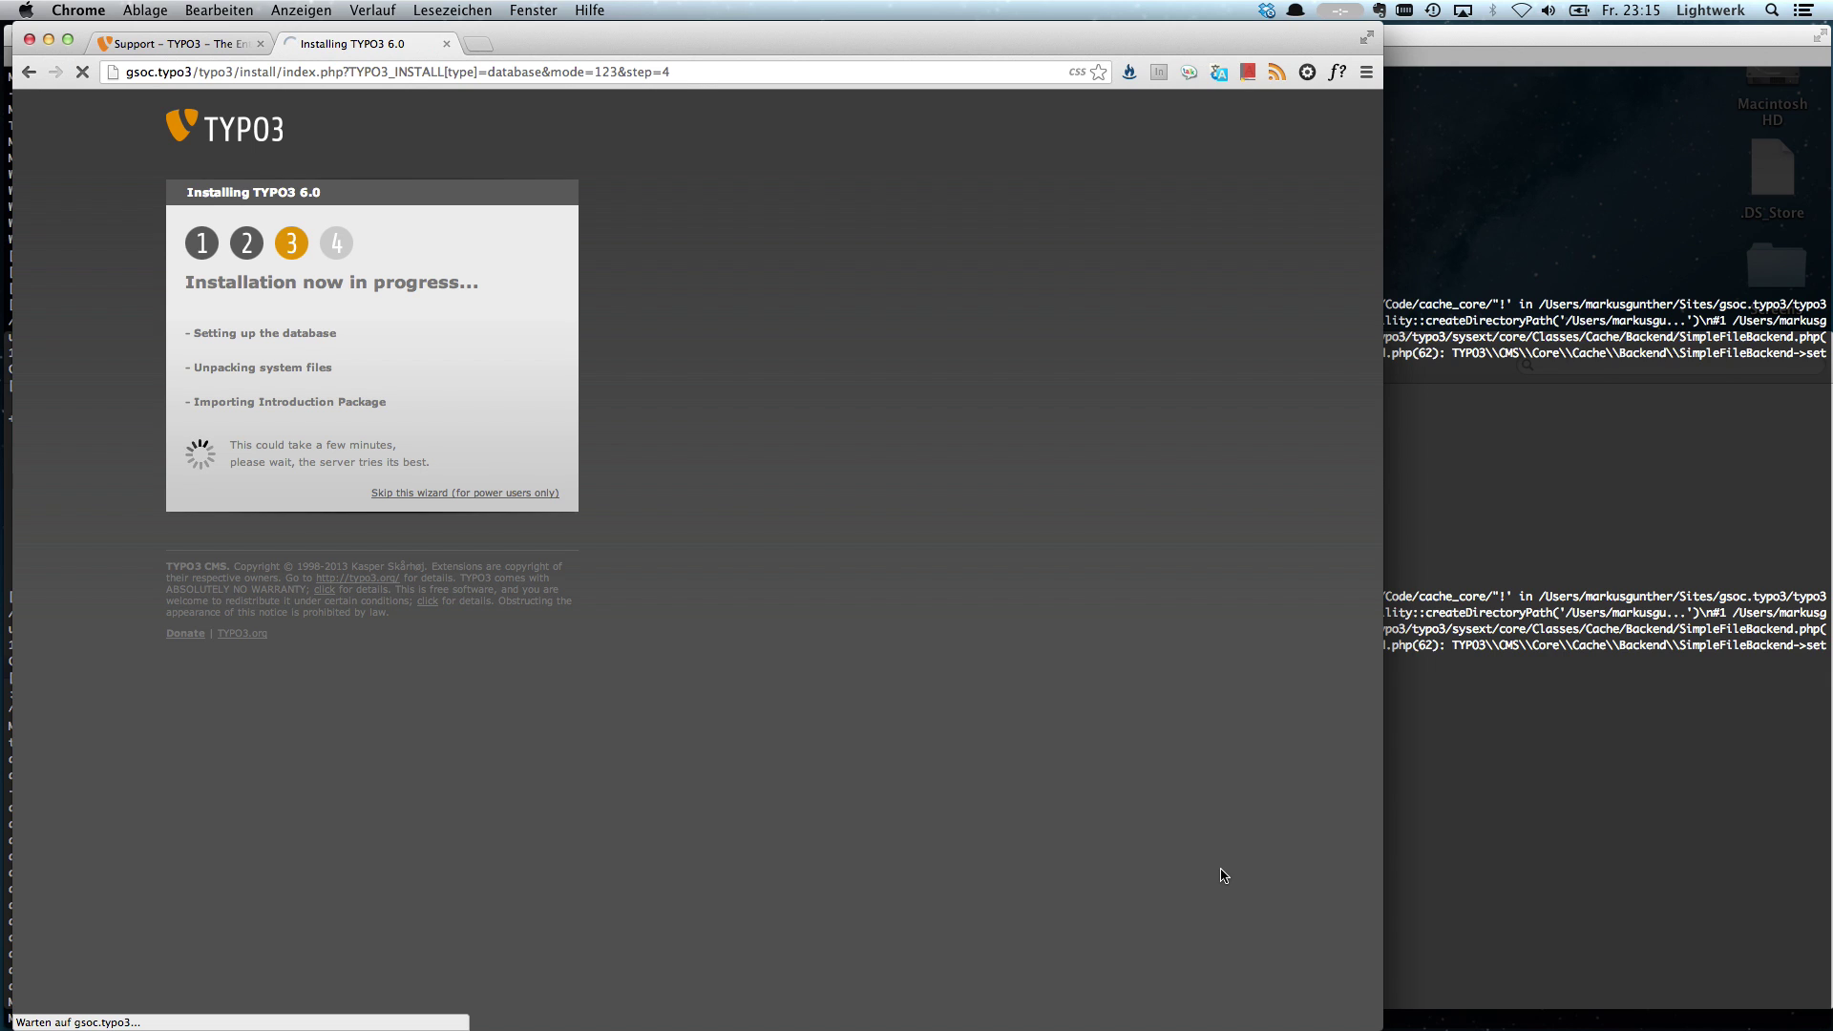
- Set the demo site colour to a near-black shade in the colour picker
left_click(322, 592)
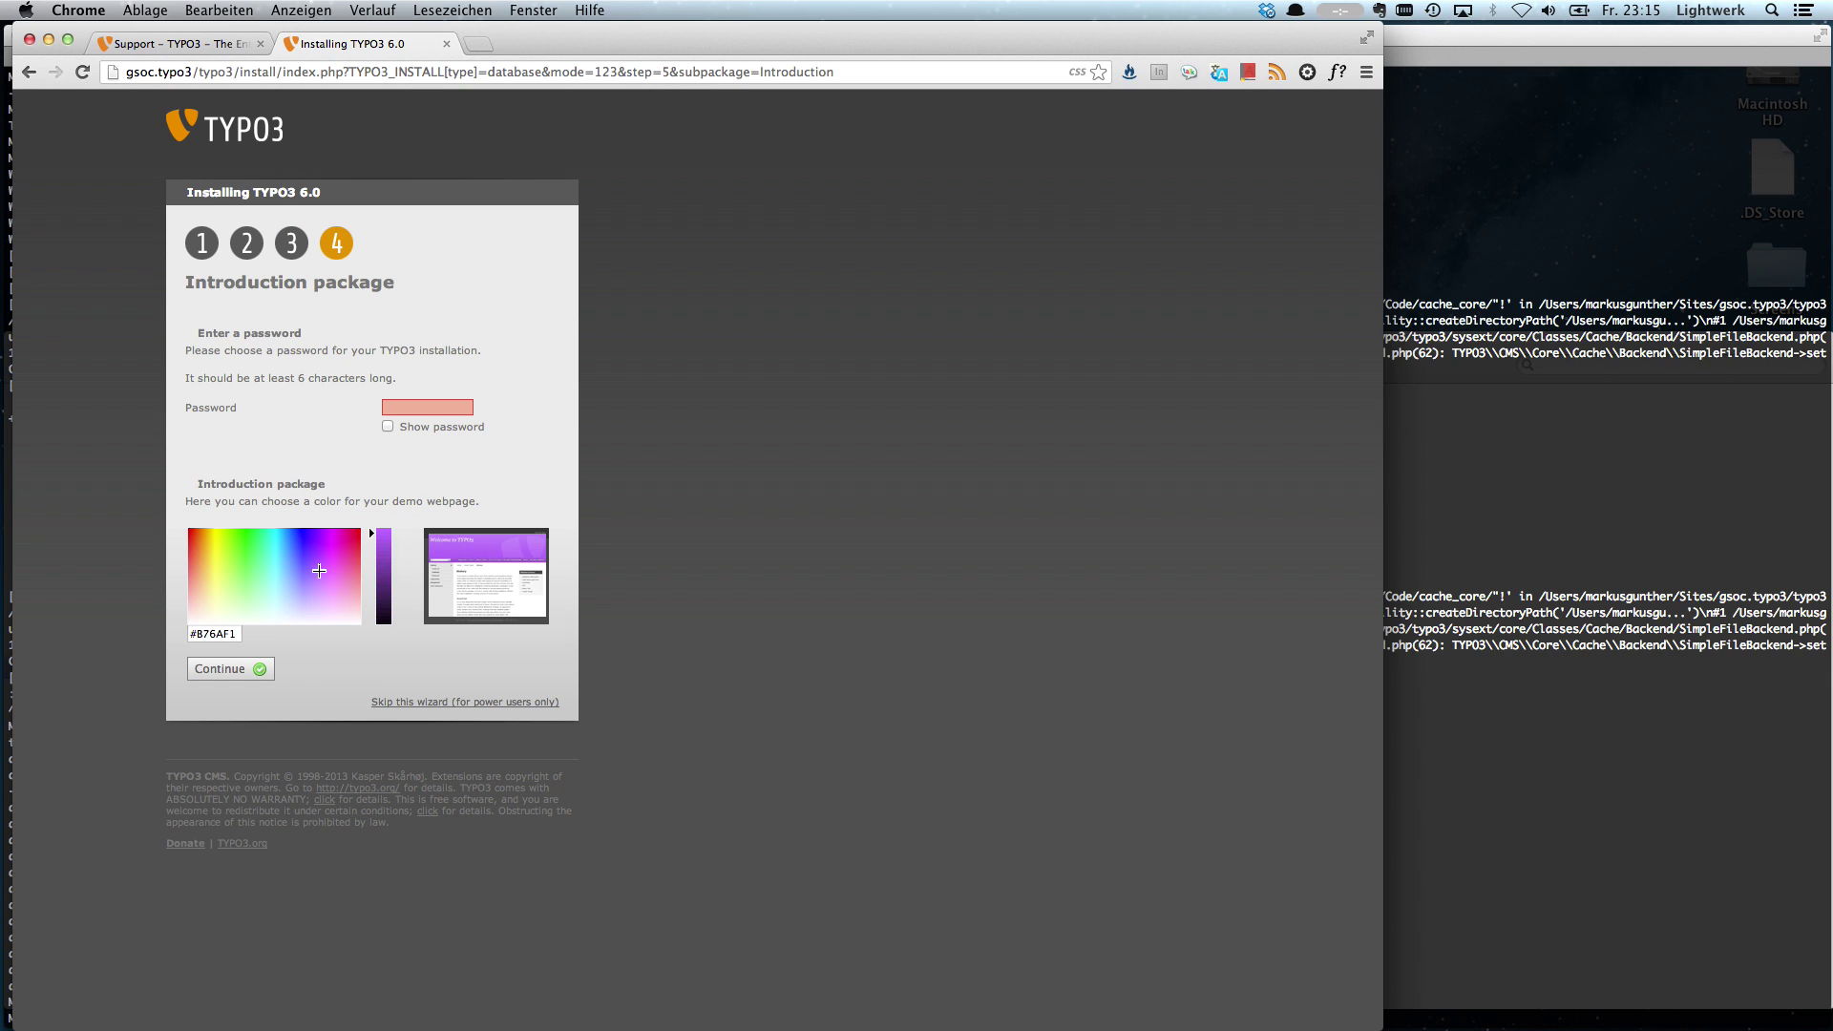
left_click_drag(322, 592, 361, 542)
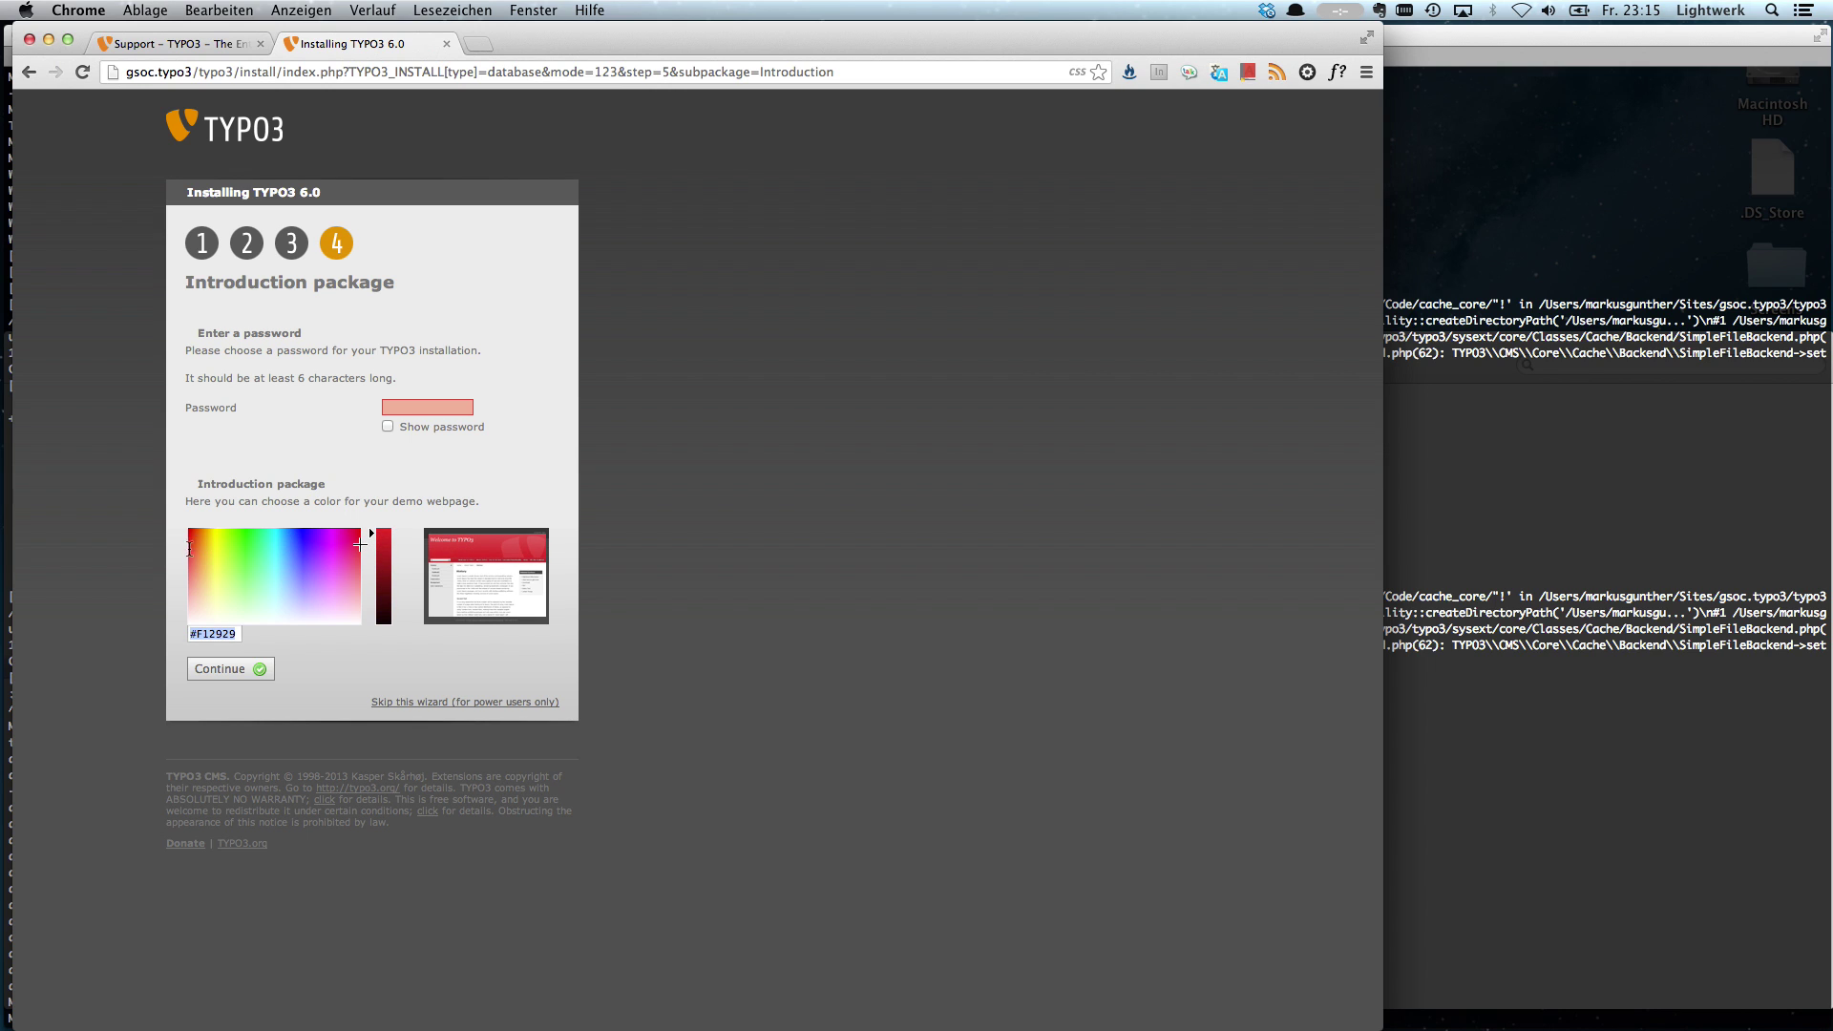
left_click(192, 539)
left_click(379, 618)
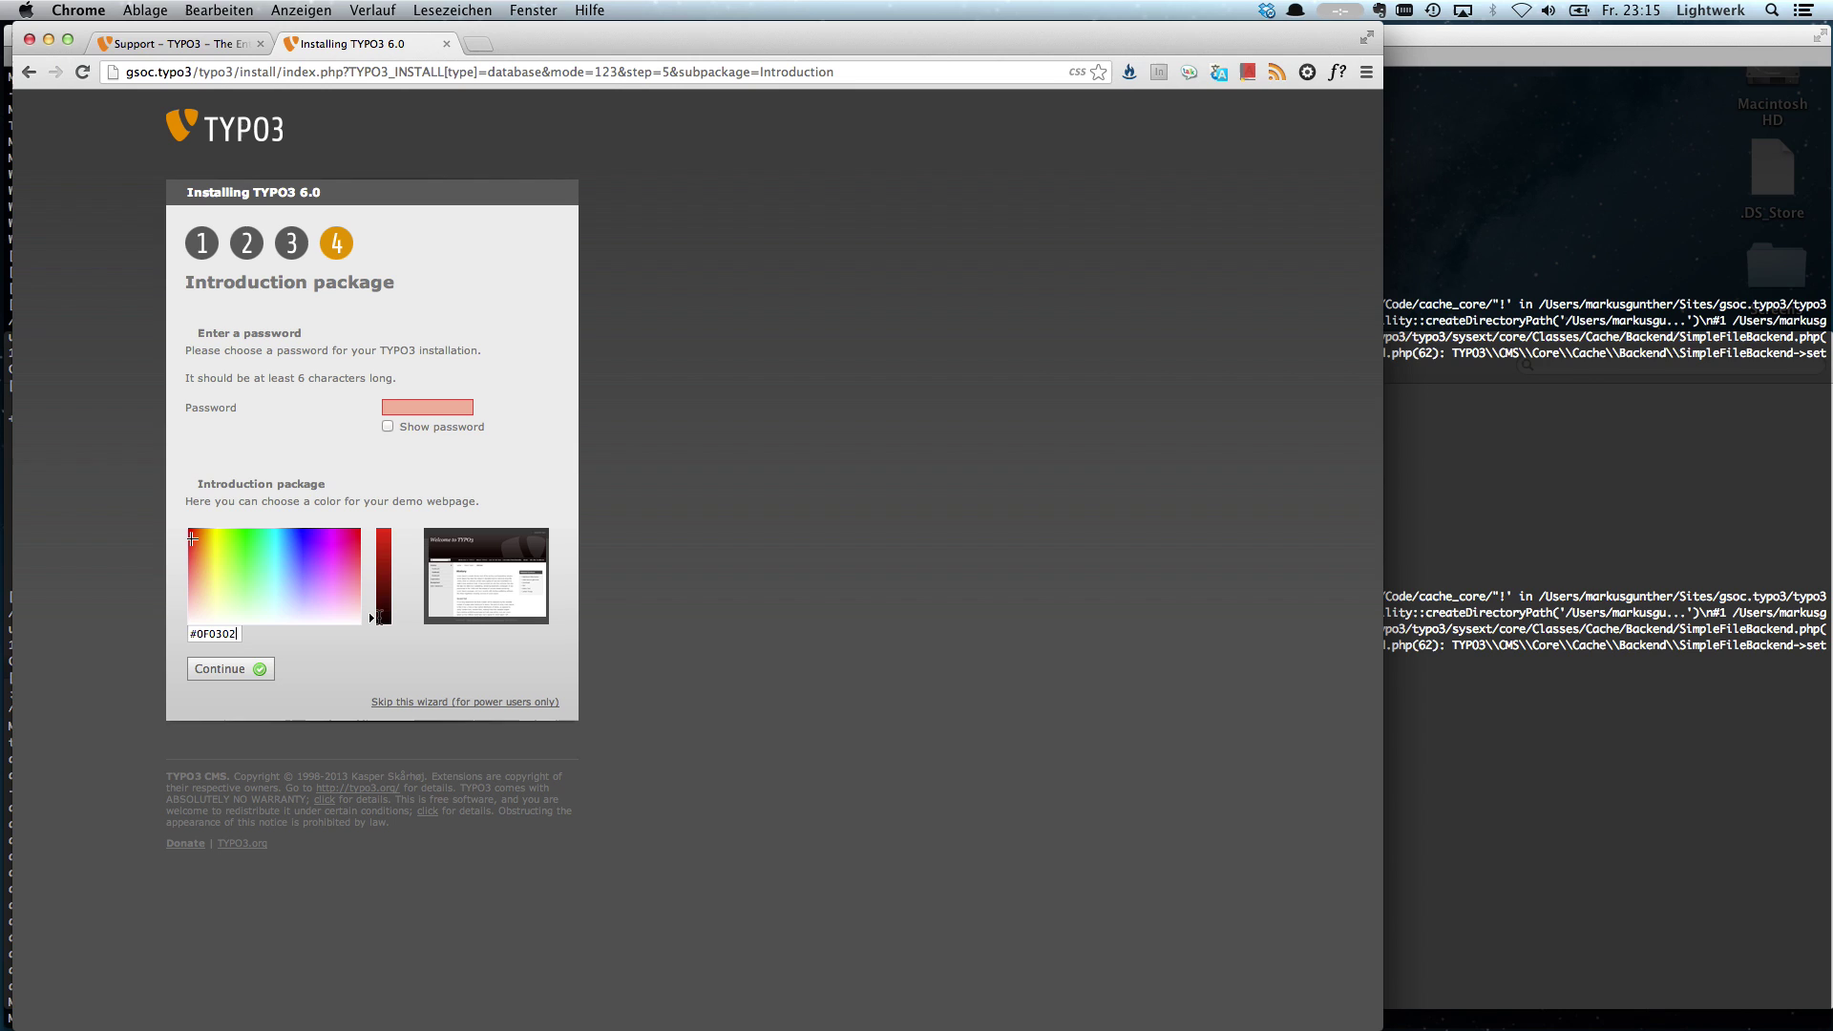
- Enter an installation password of at least six characters to finish installing
left_click(393, 405)
type("6")
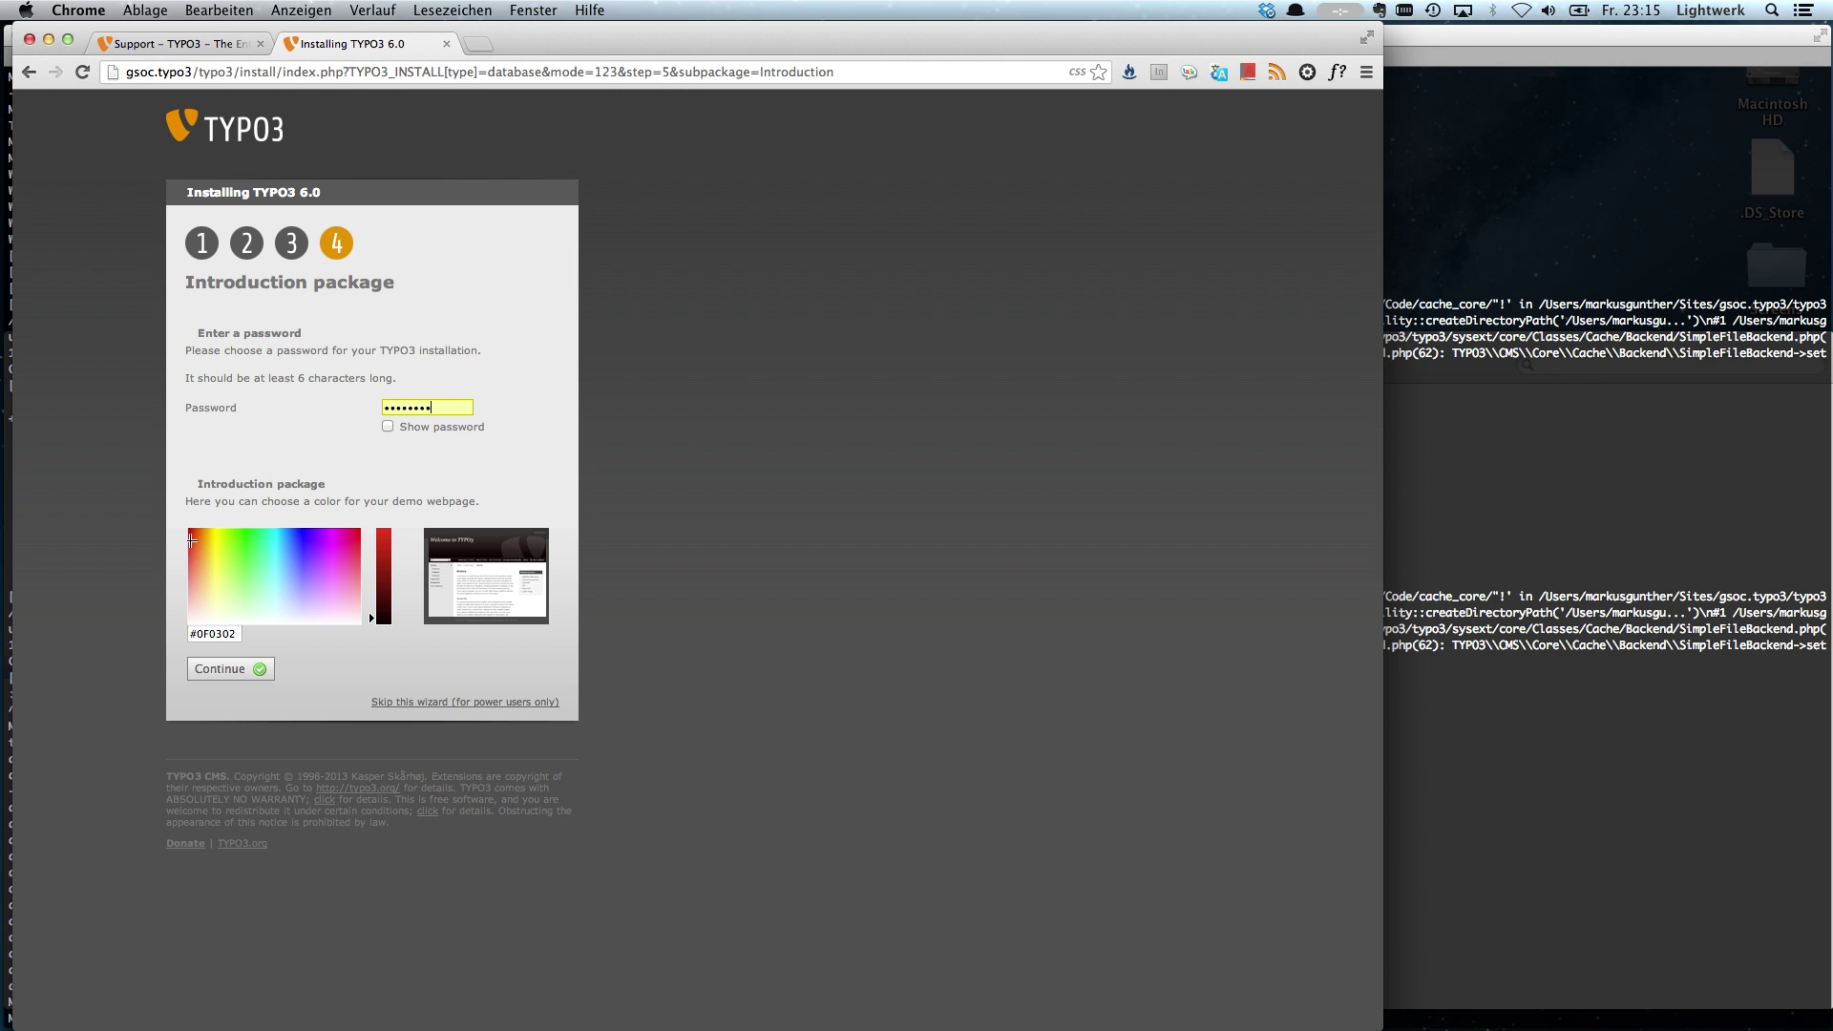
key("Return")
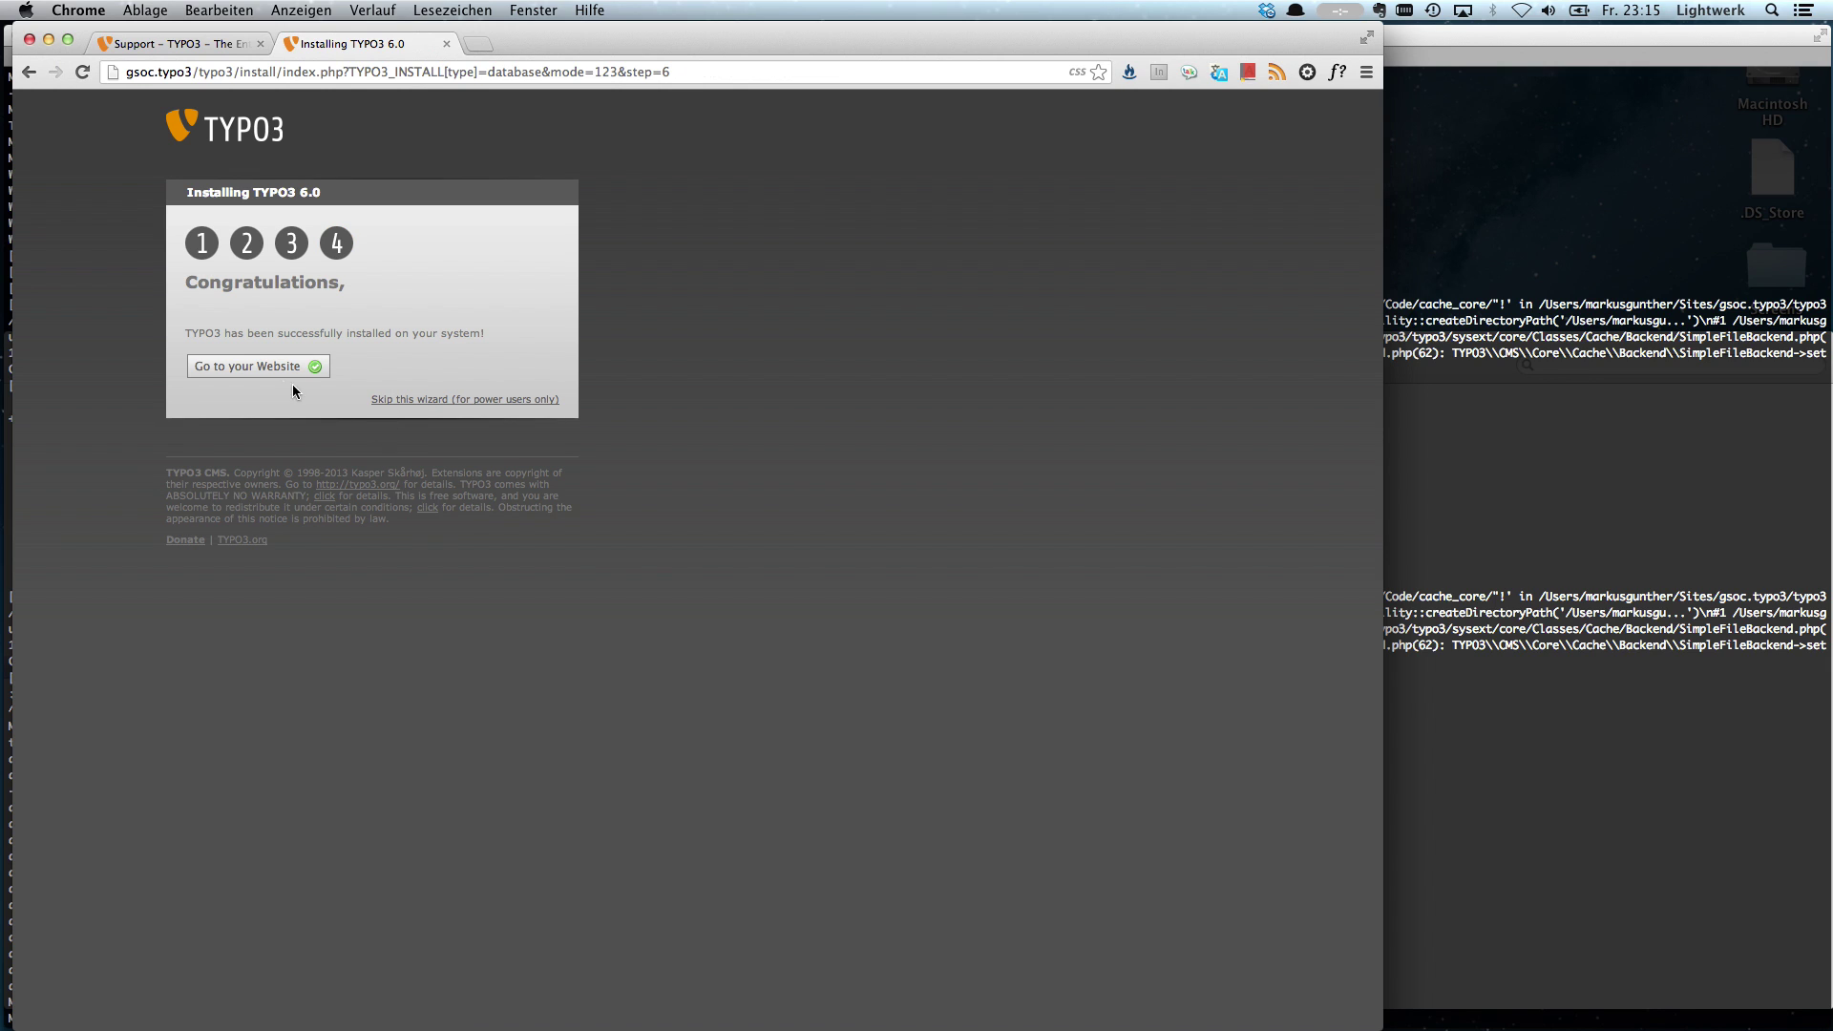
left_click(272, 367)
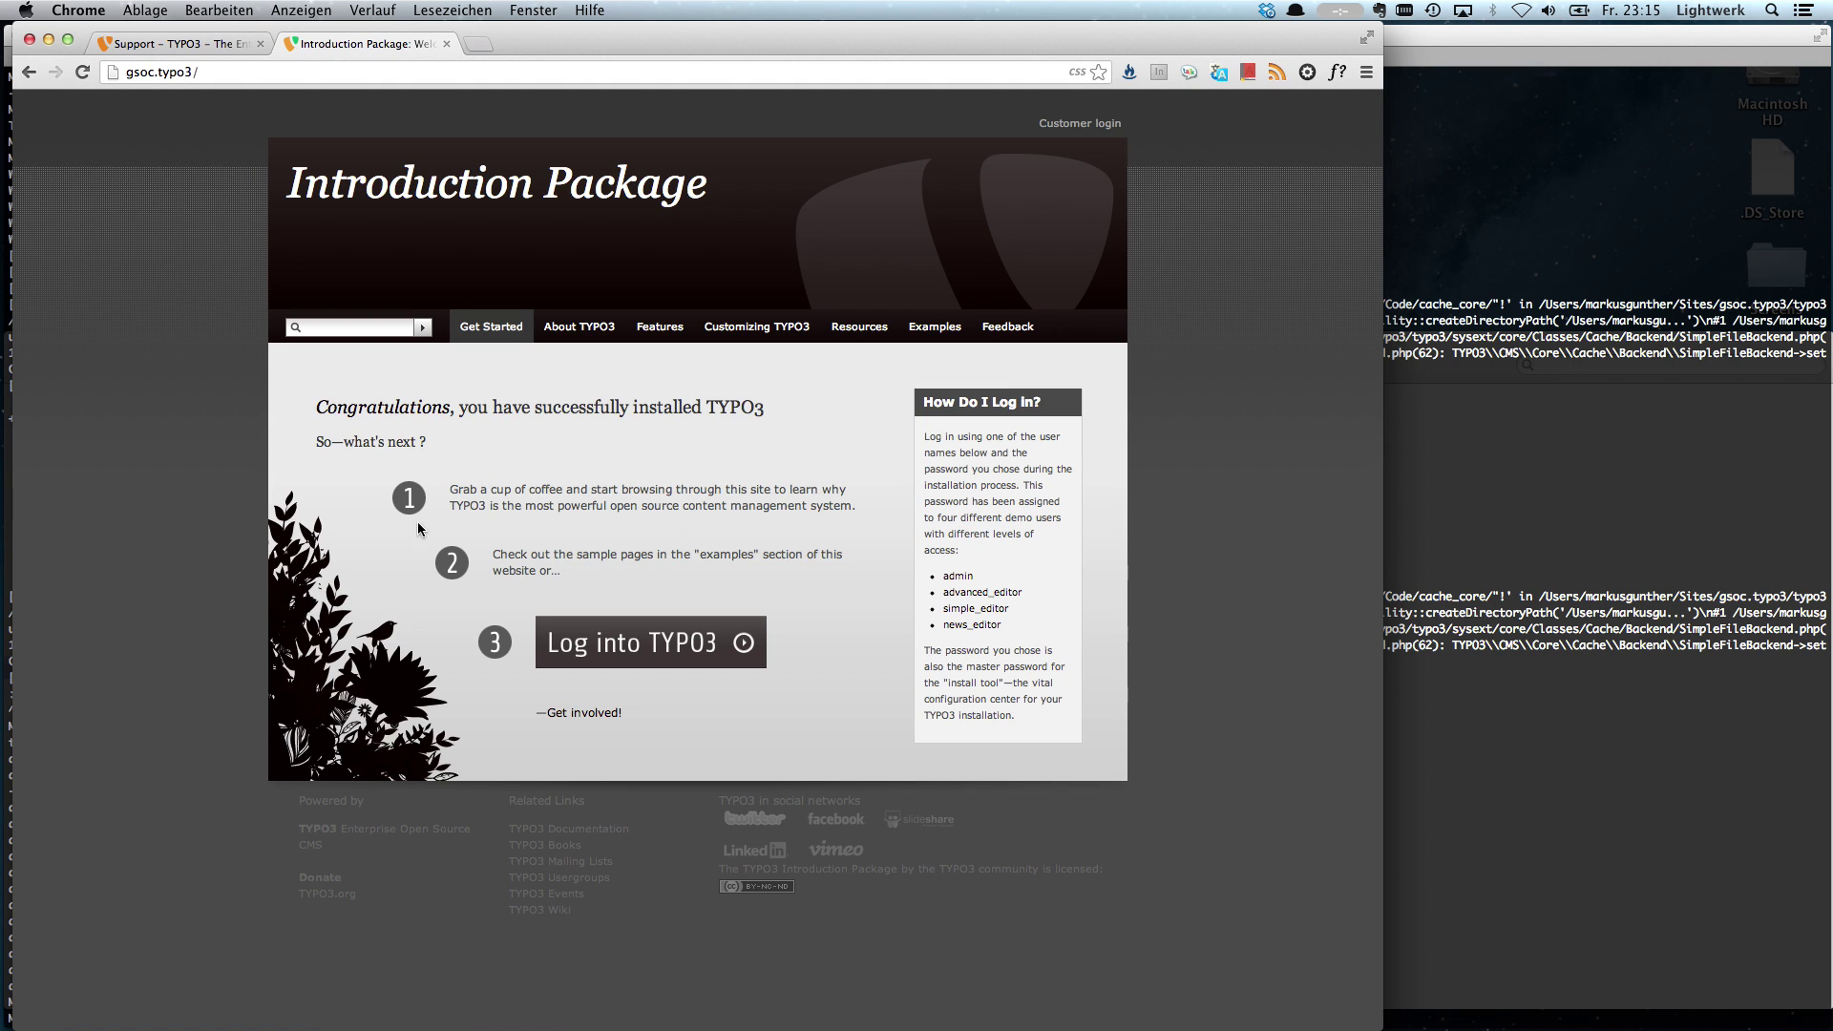
- Browse the About TYPO3, Features, Customizing TYPO3 and Resources pages
left_click(579, 327)
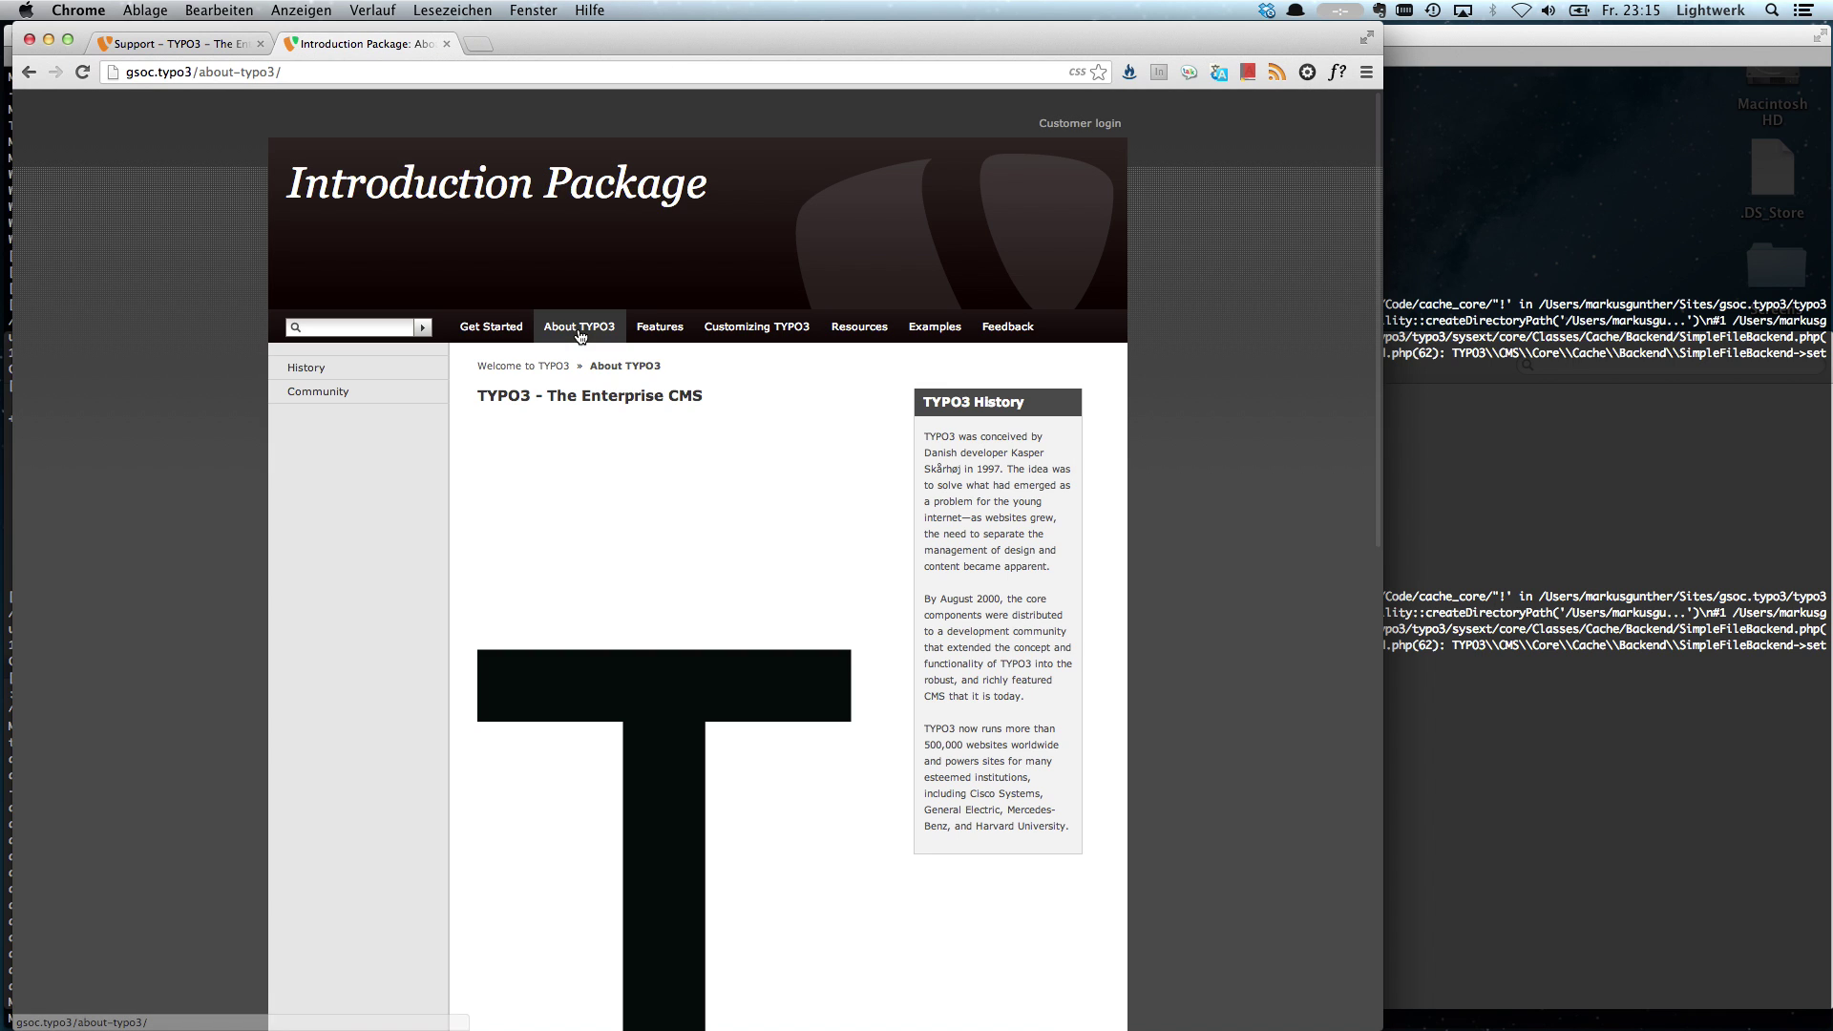
left_click(676, 321)
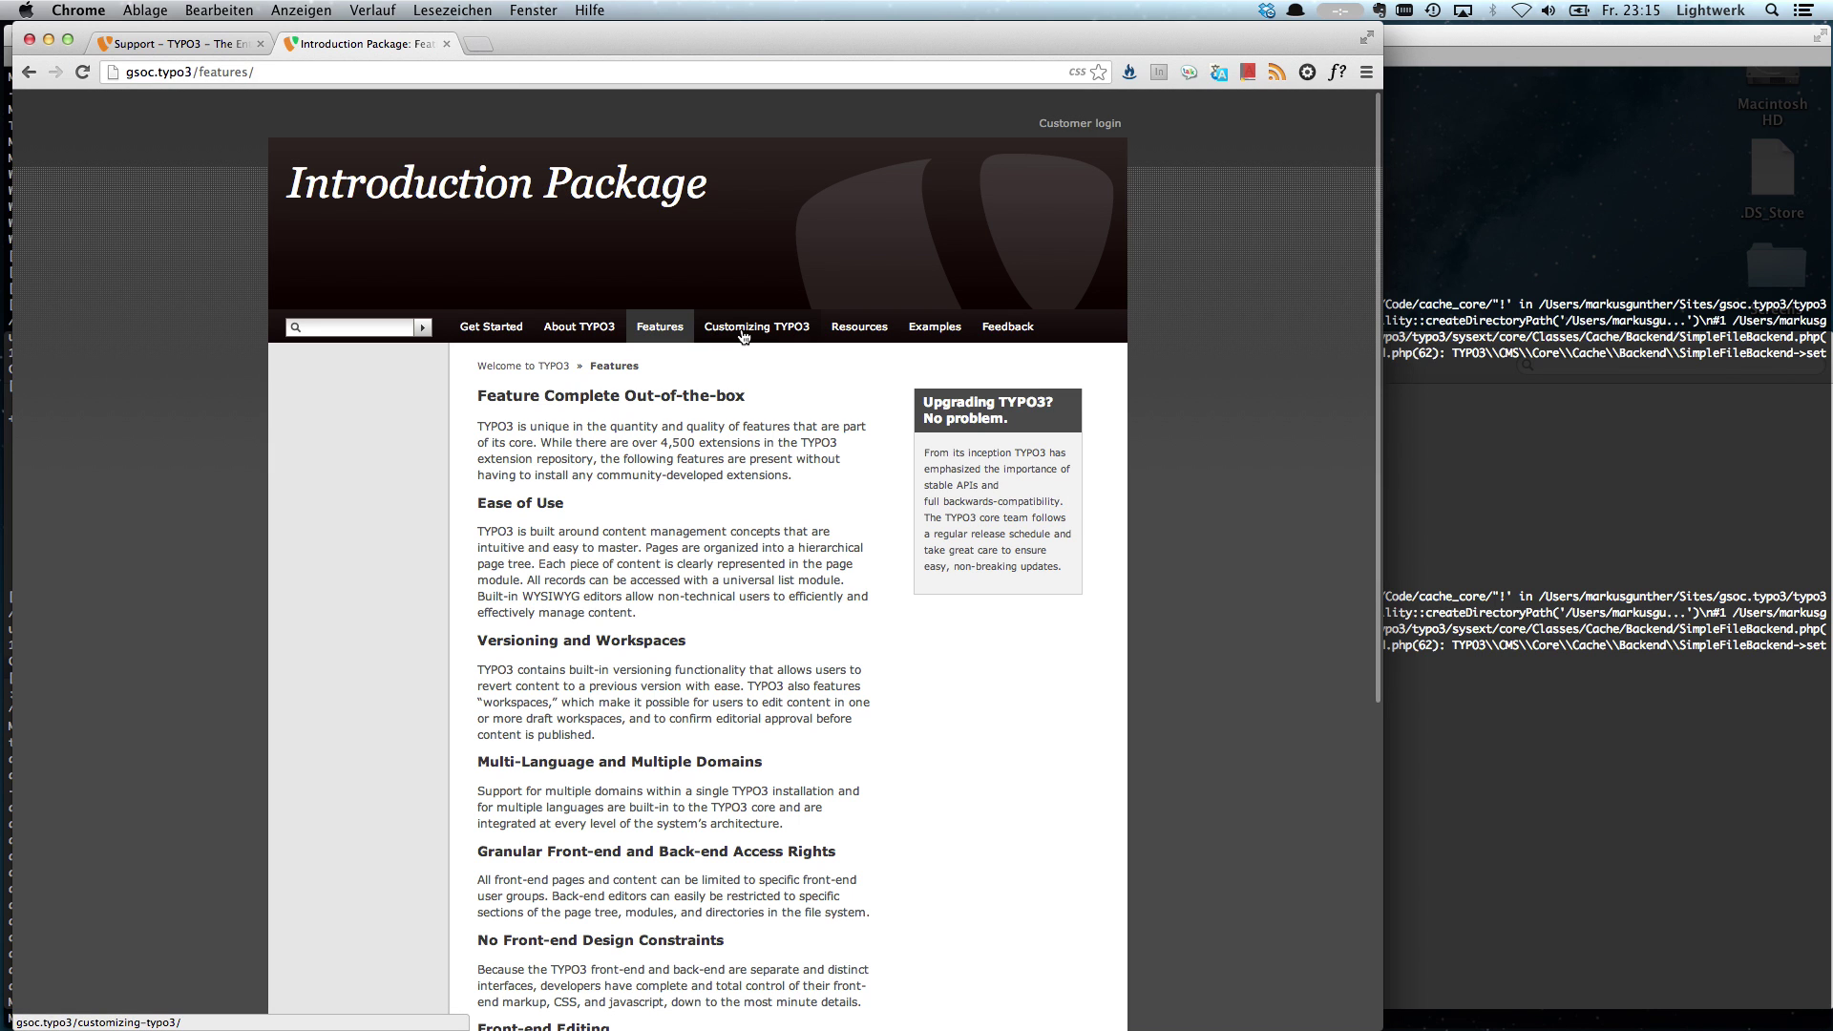
left_click(744, 333)
left_click(860, 326)
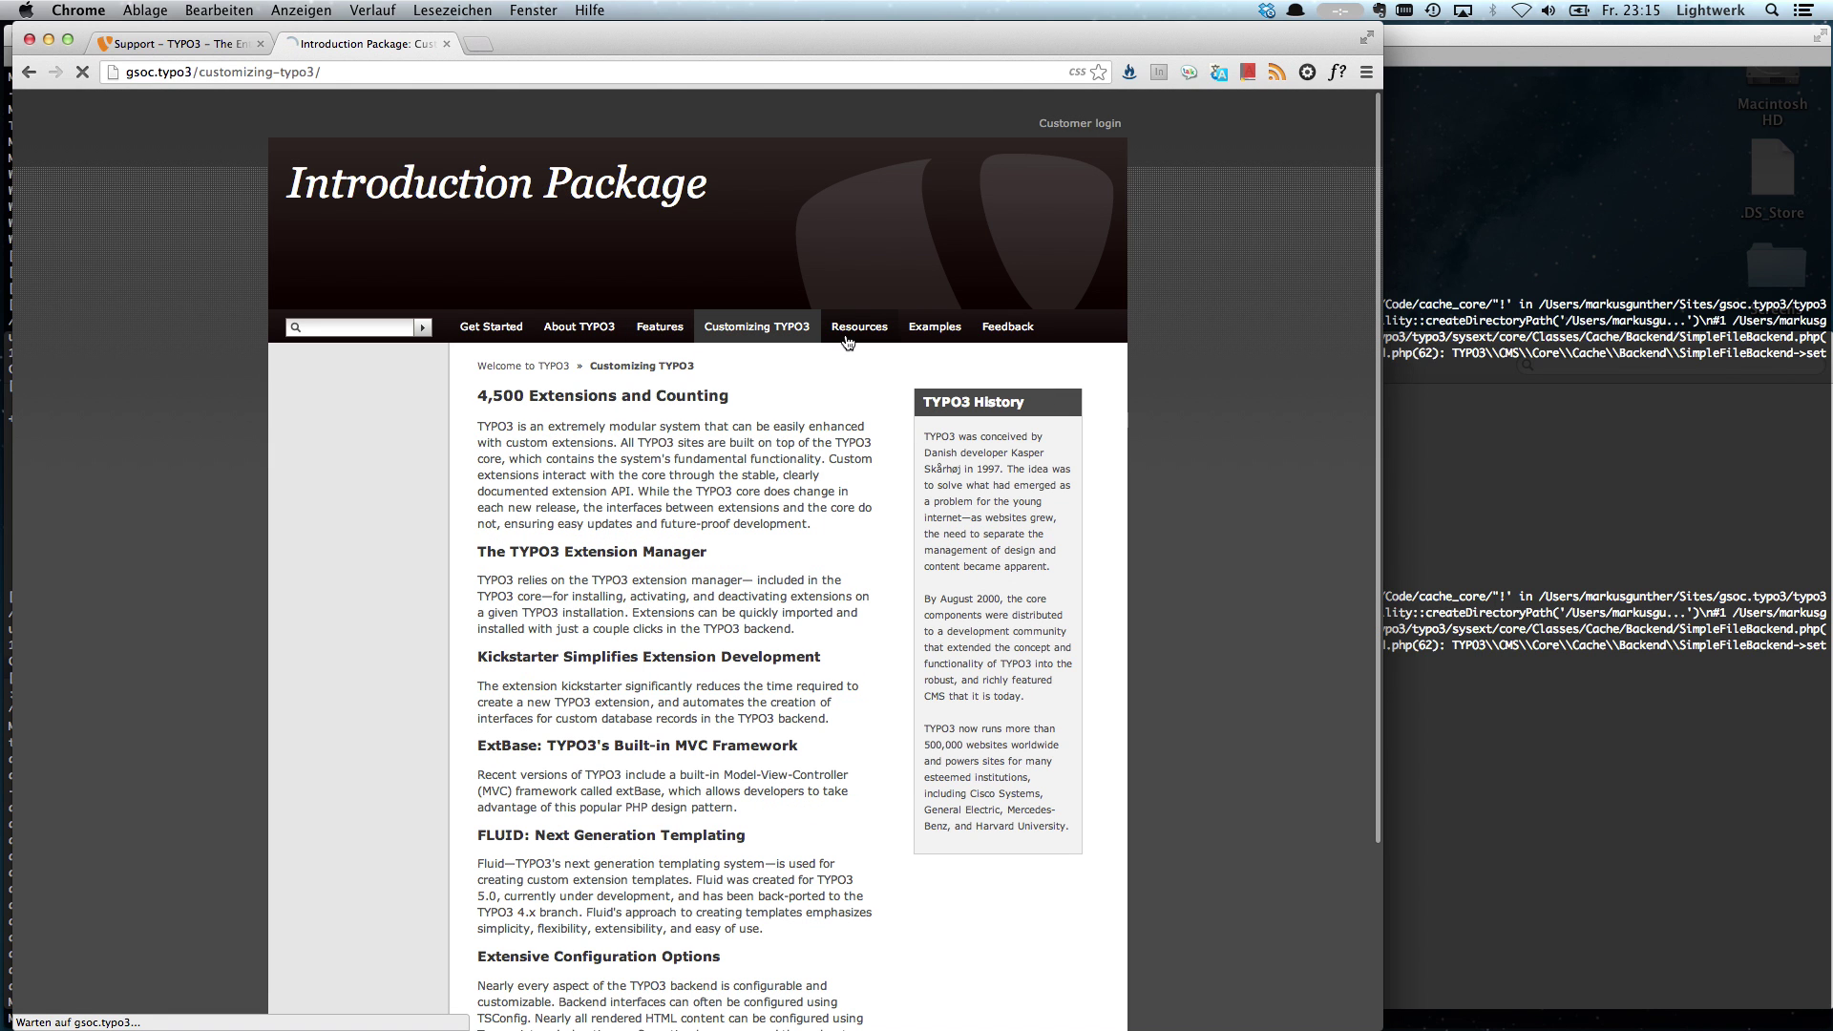
- Trim the resources path from the site address in the address bar
key("super+l")
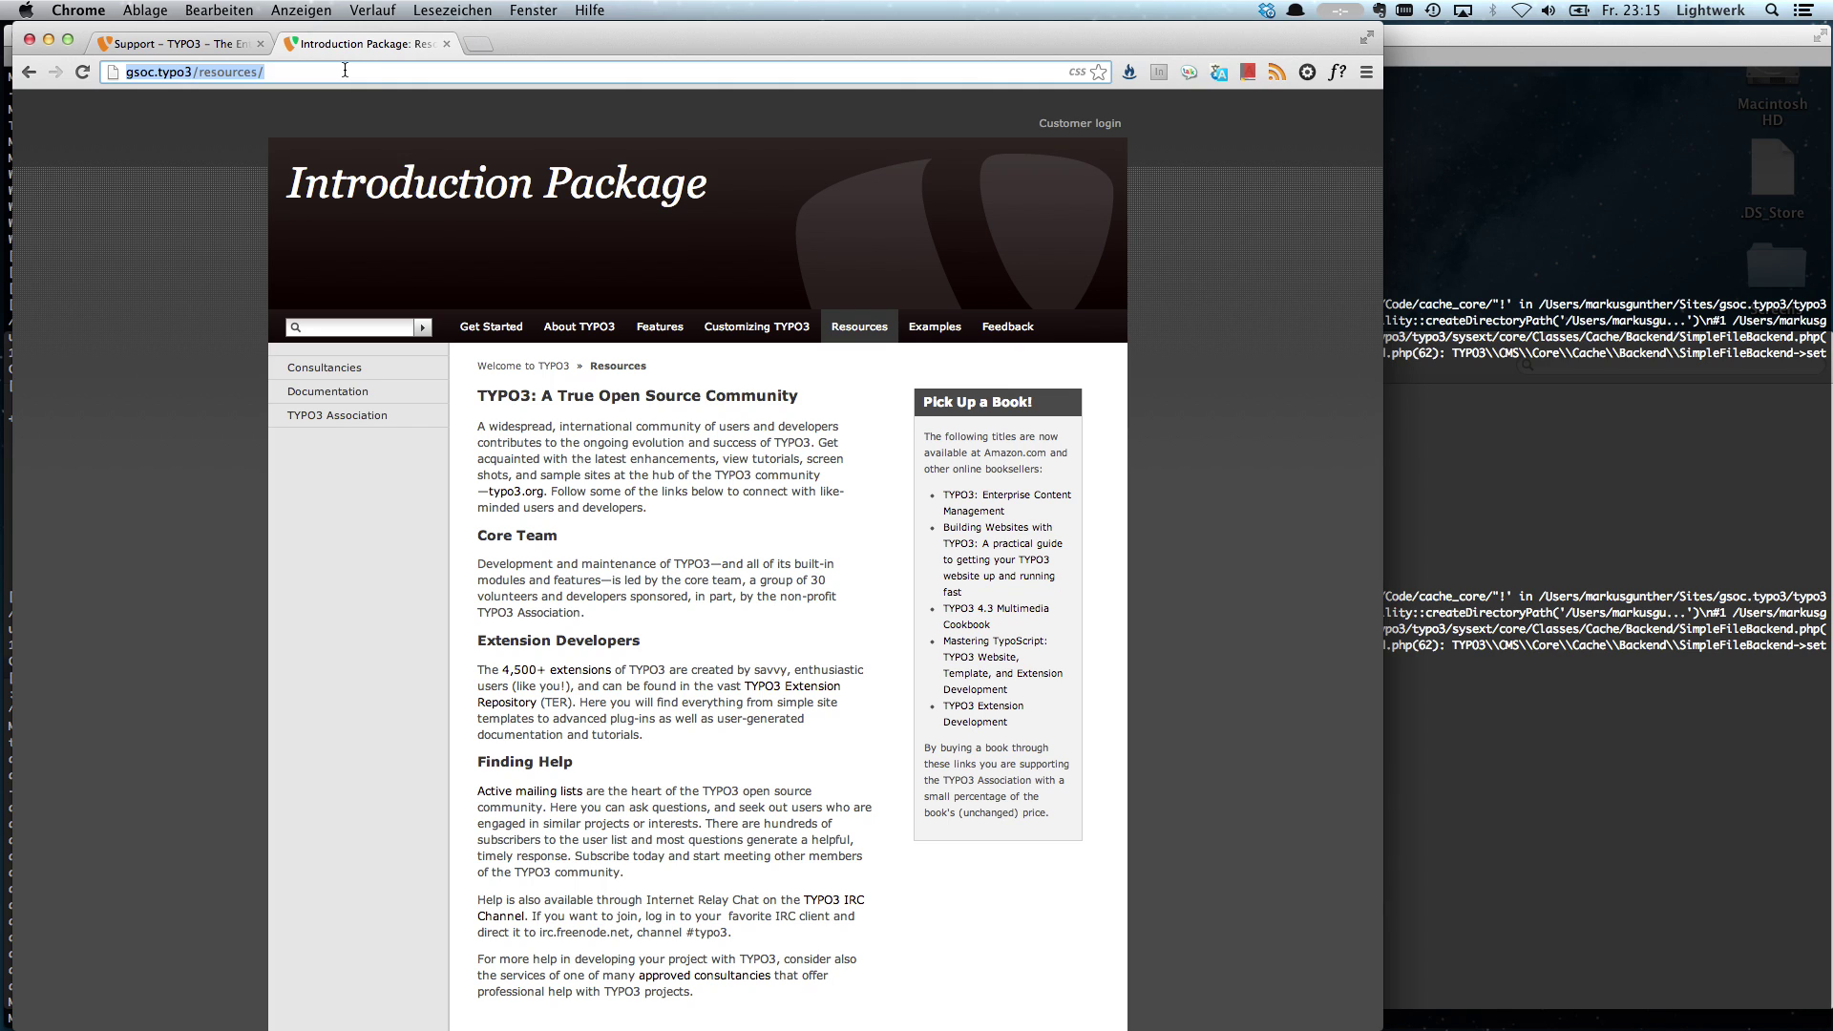
key("Right")
key("BackSpace")
key("BackSpace")
key("BackSpace")
key("BackSpace")
key("BackSpace")
key("BackSpace")
key("BackSpace")
key("BackSpace")
key("BackSpace")
key("BackSpace")
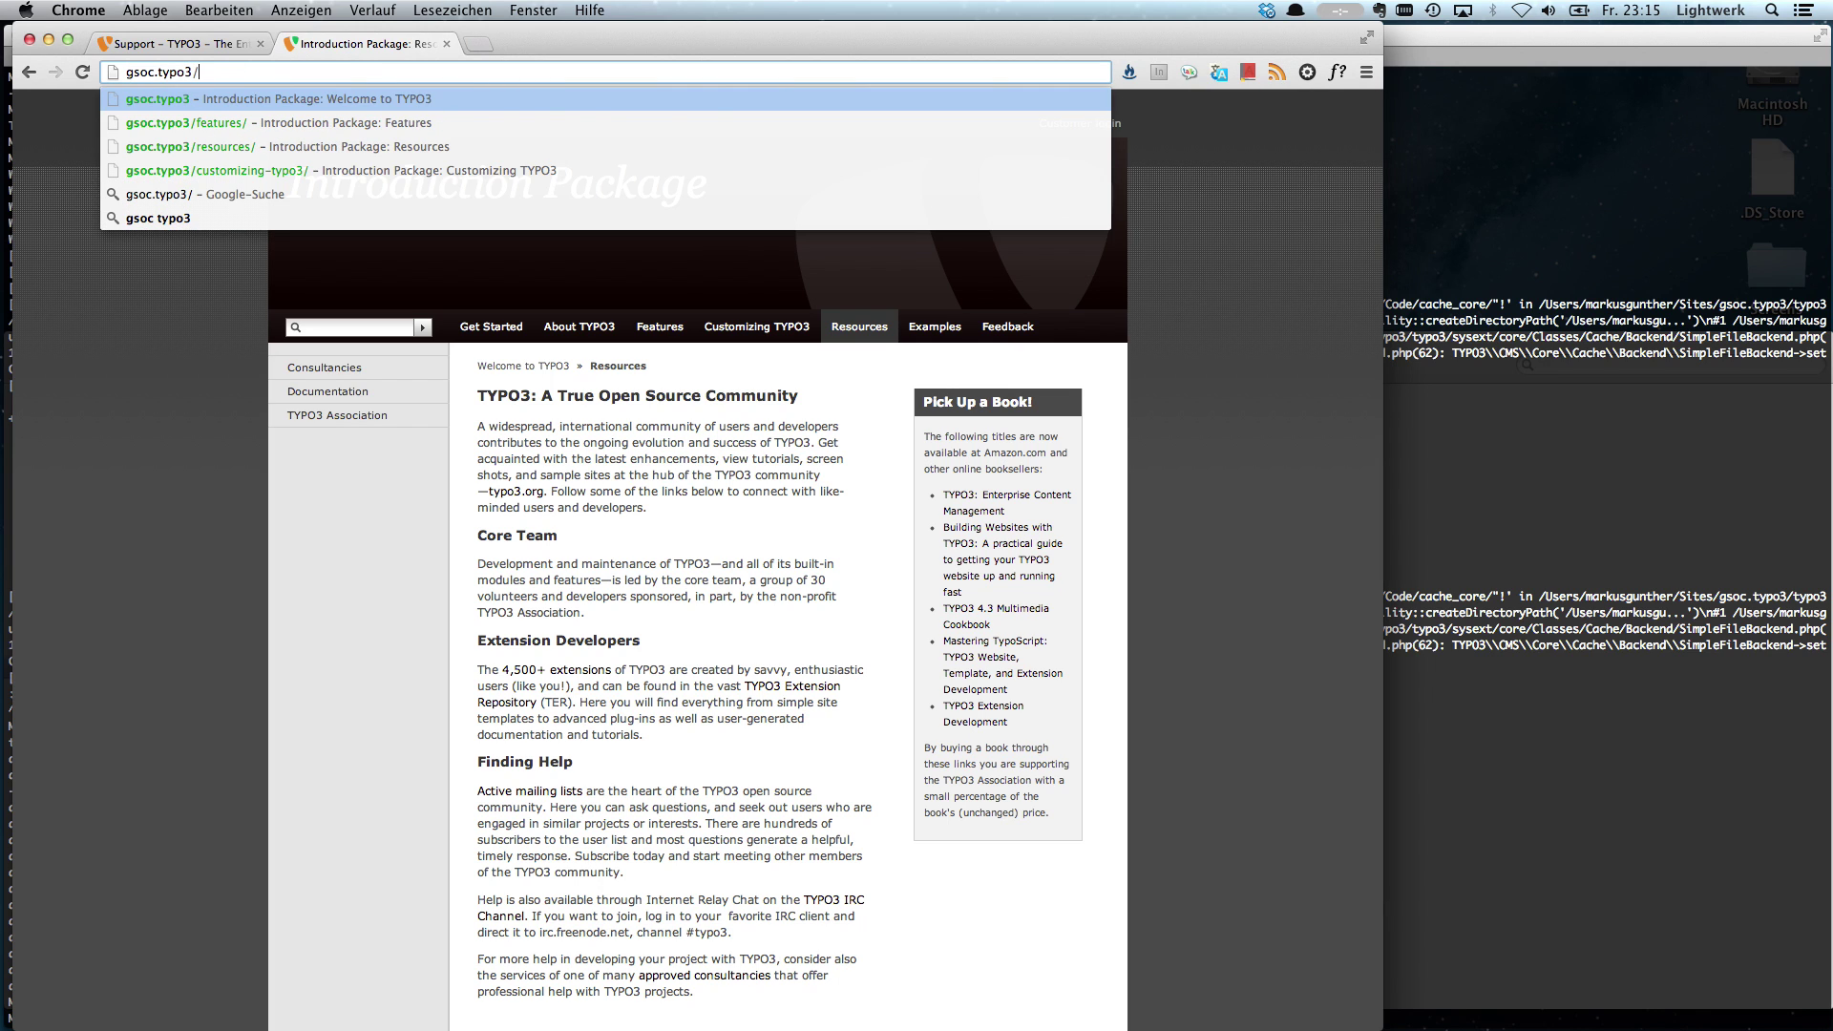
type("typo3")
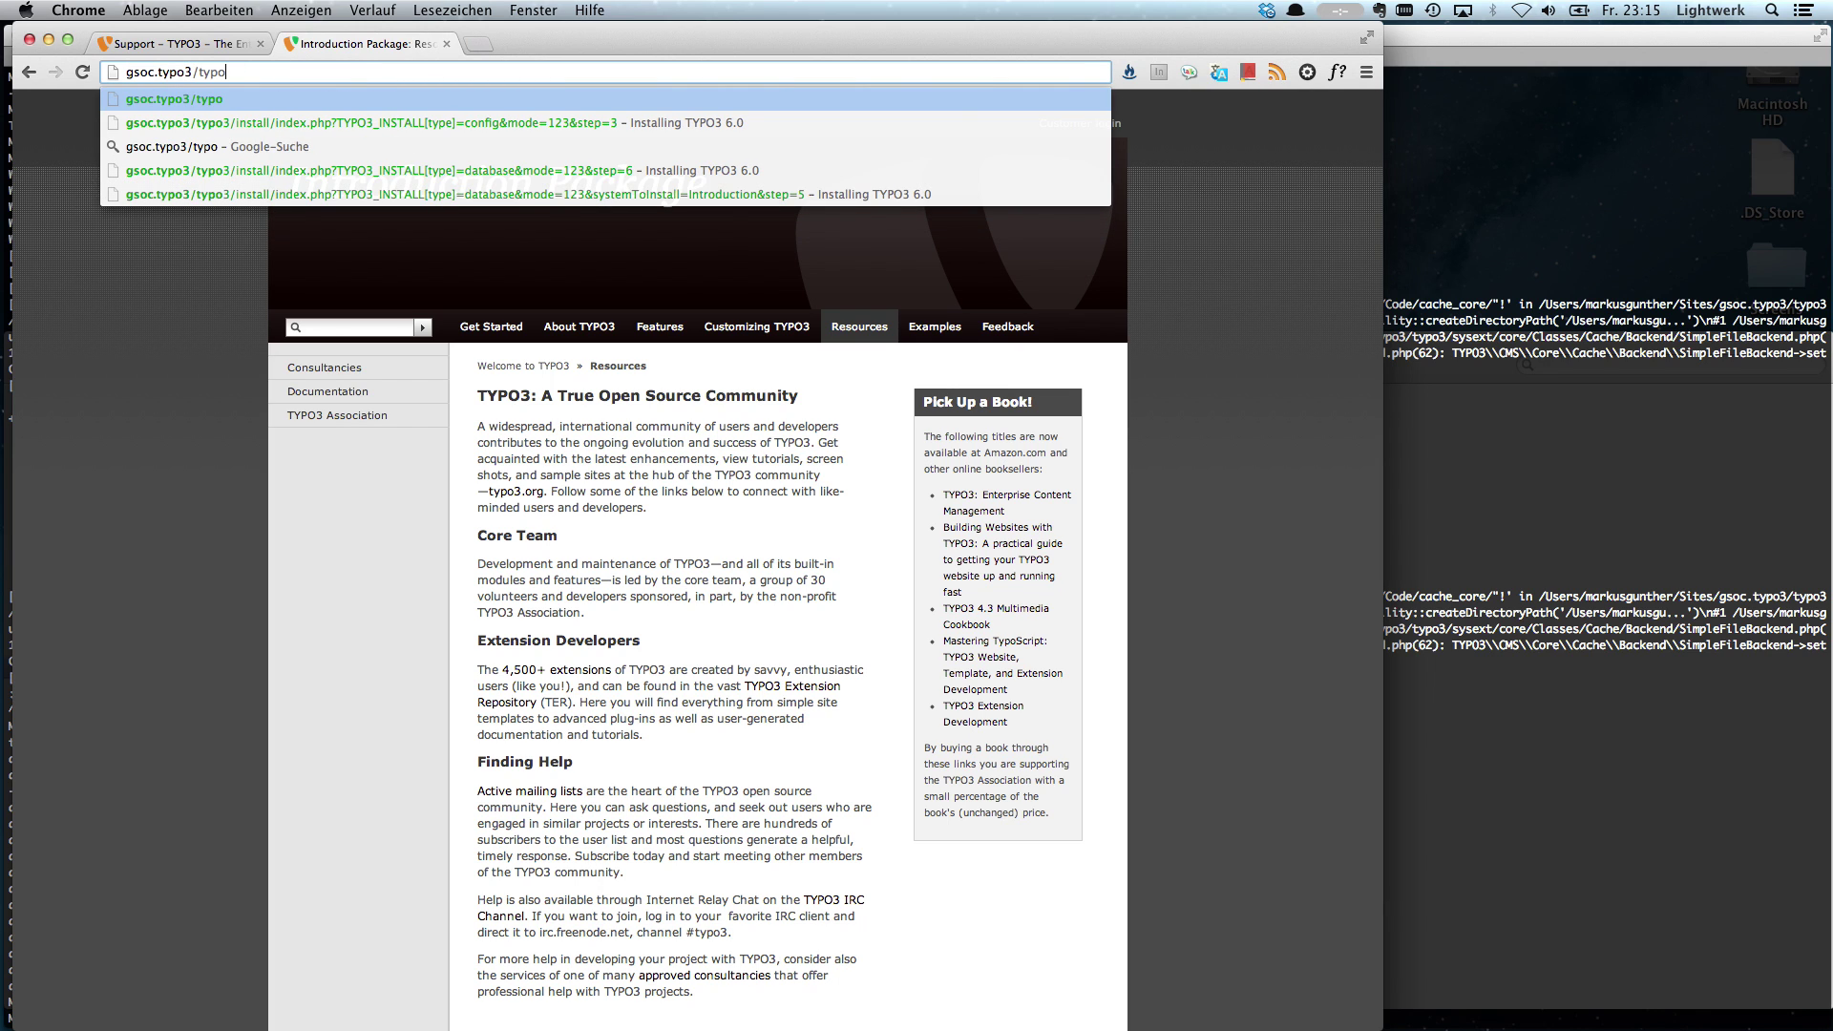
type("/")
- Log in to the backend at gsoc.typo3/typo3/ as admin
key("Return")
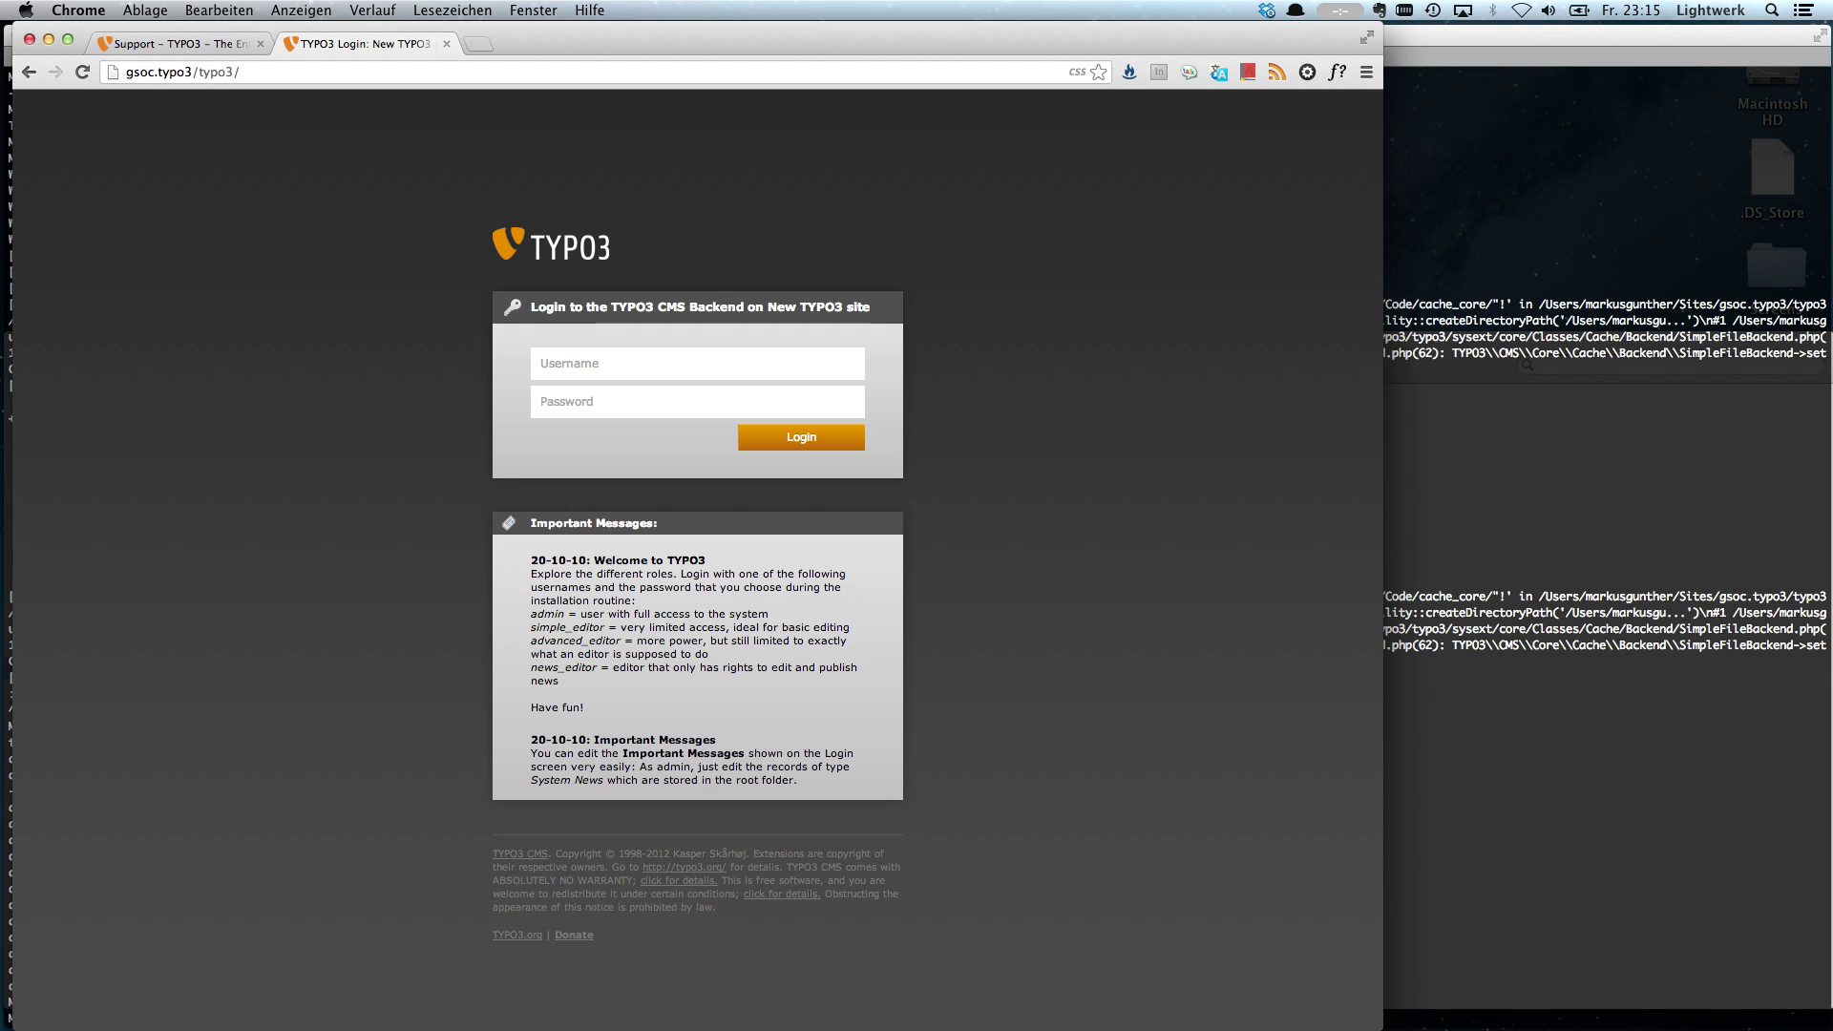
type("admin")
key("Tab")
type("p")
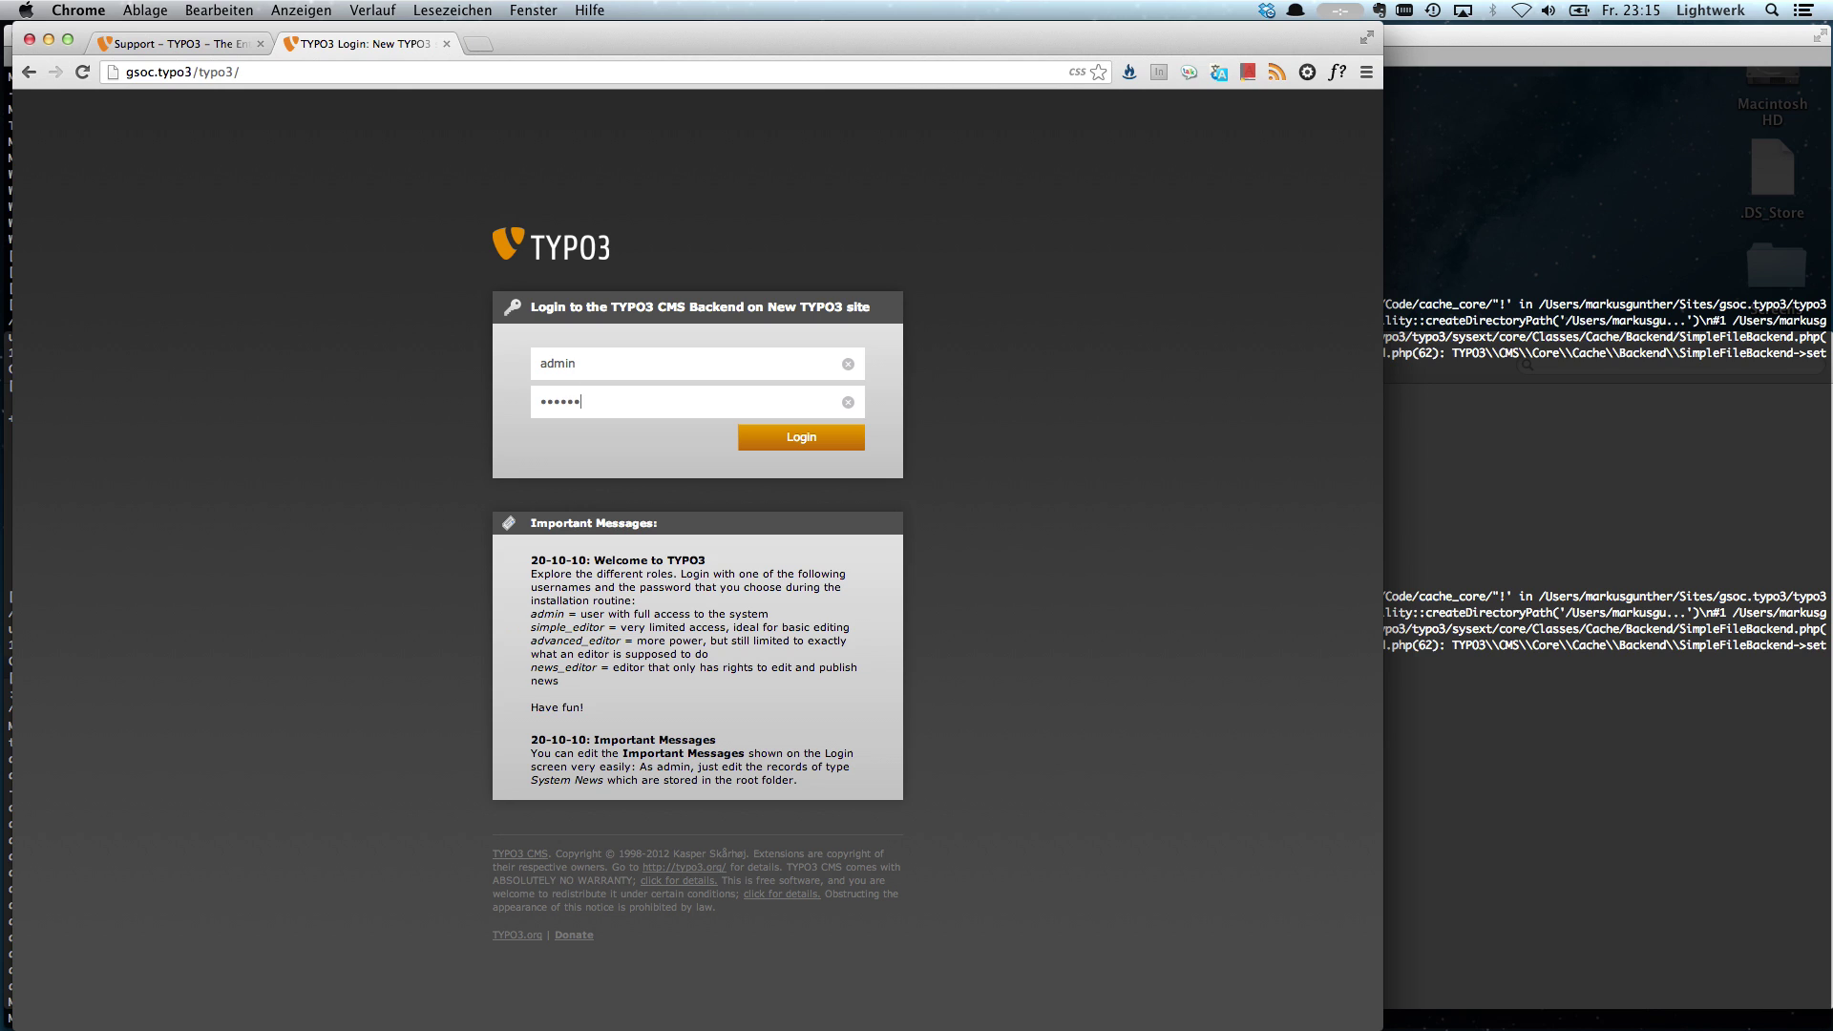
key("Return")
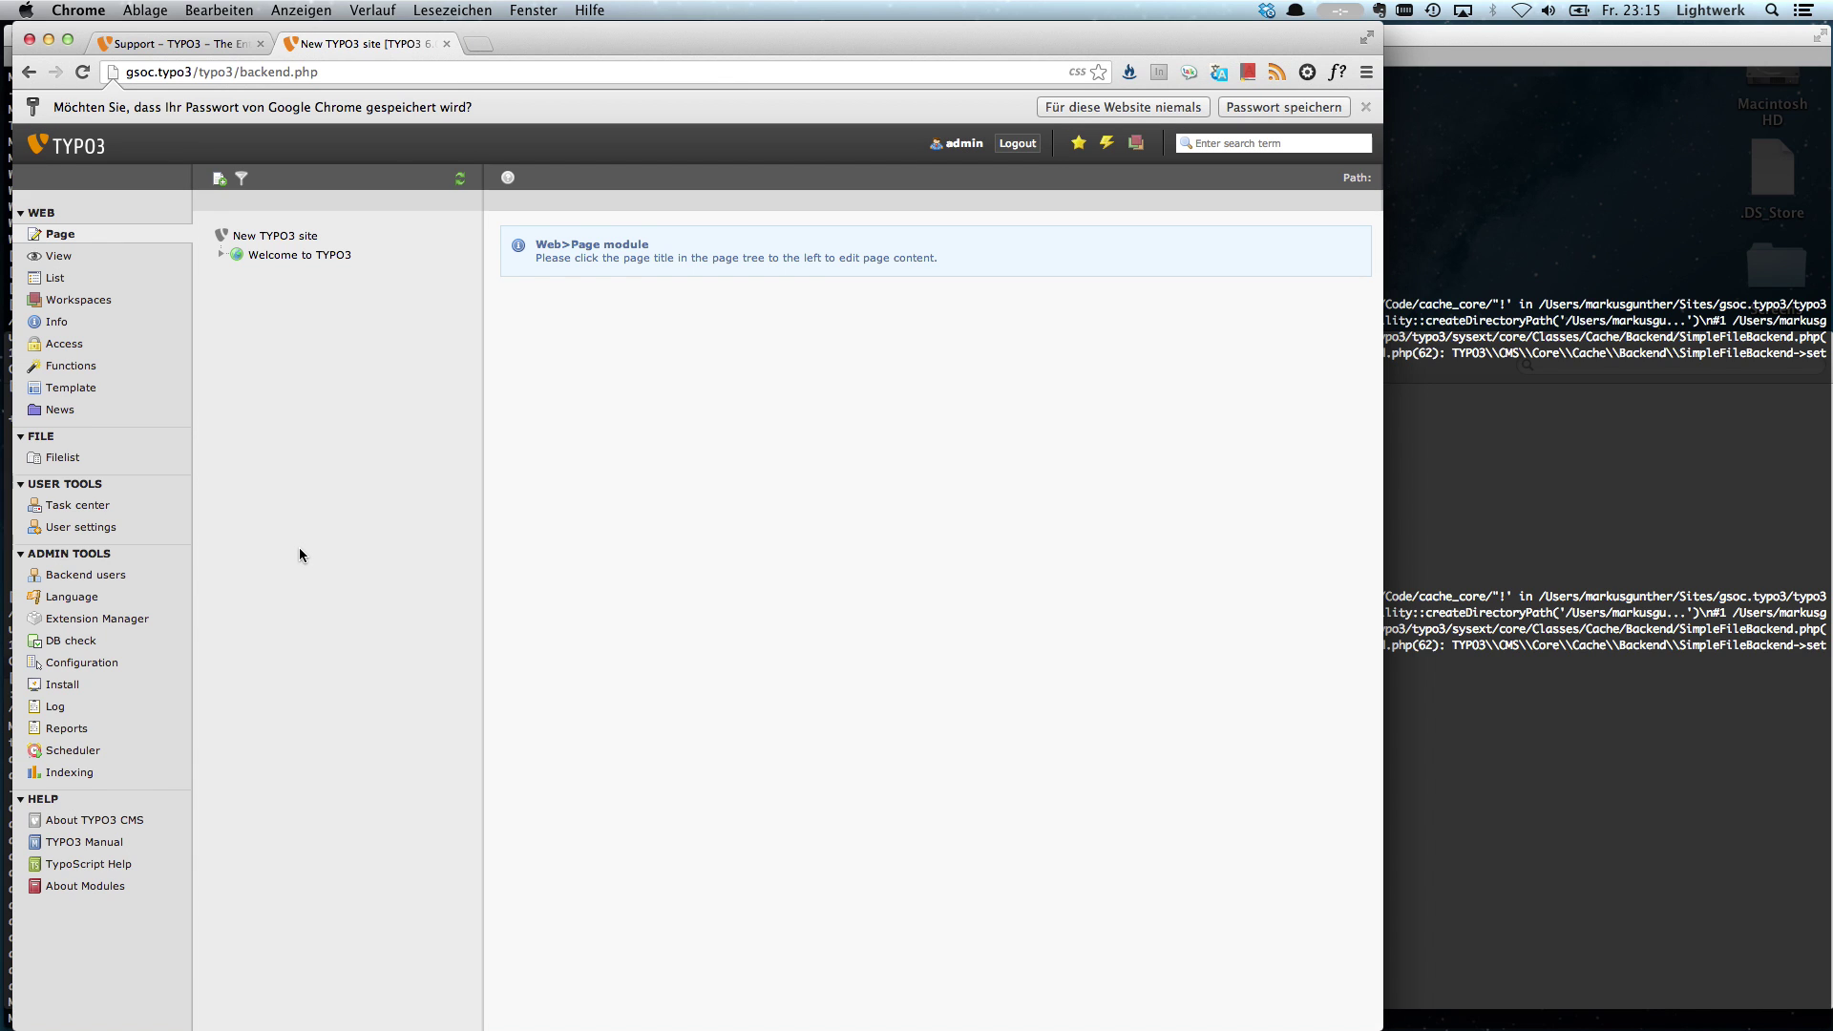
- Expand Welcome to TYPO3 and About TYPO3 to show the History and Community subpages
left_click(220, 254)
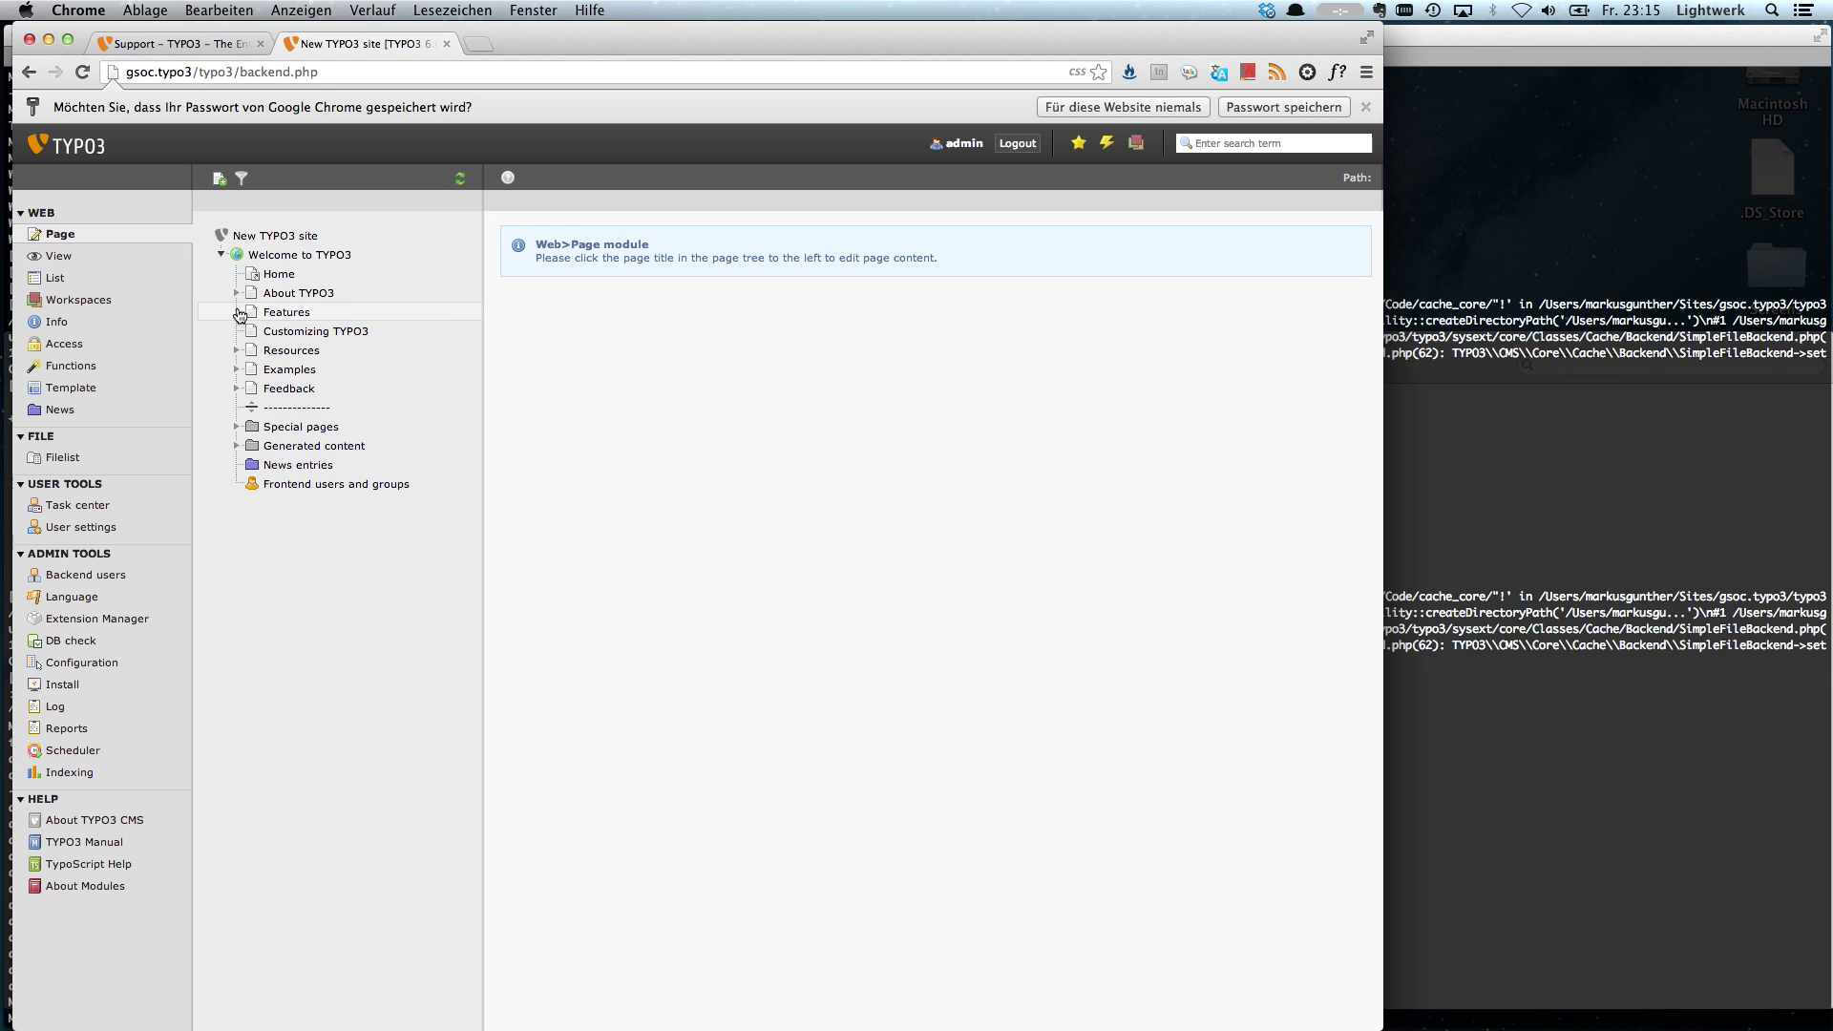
left_click(237, 292)
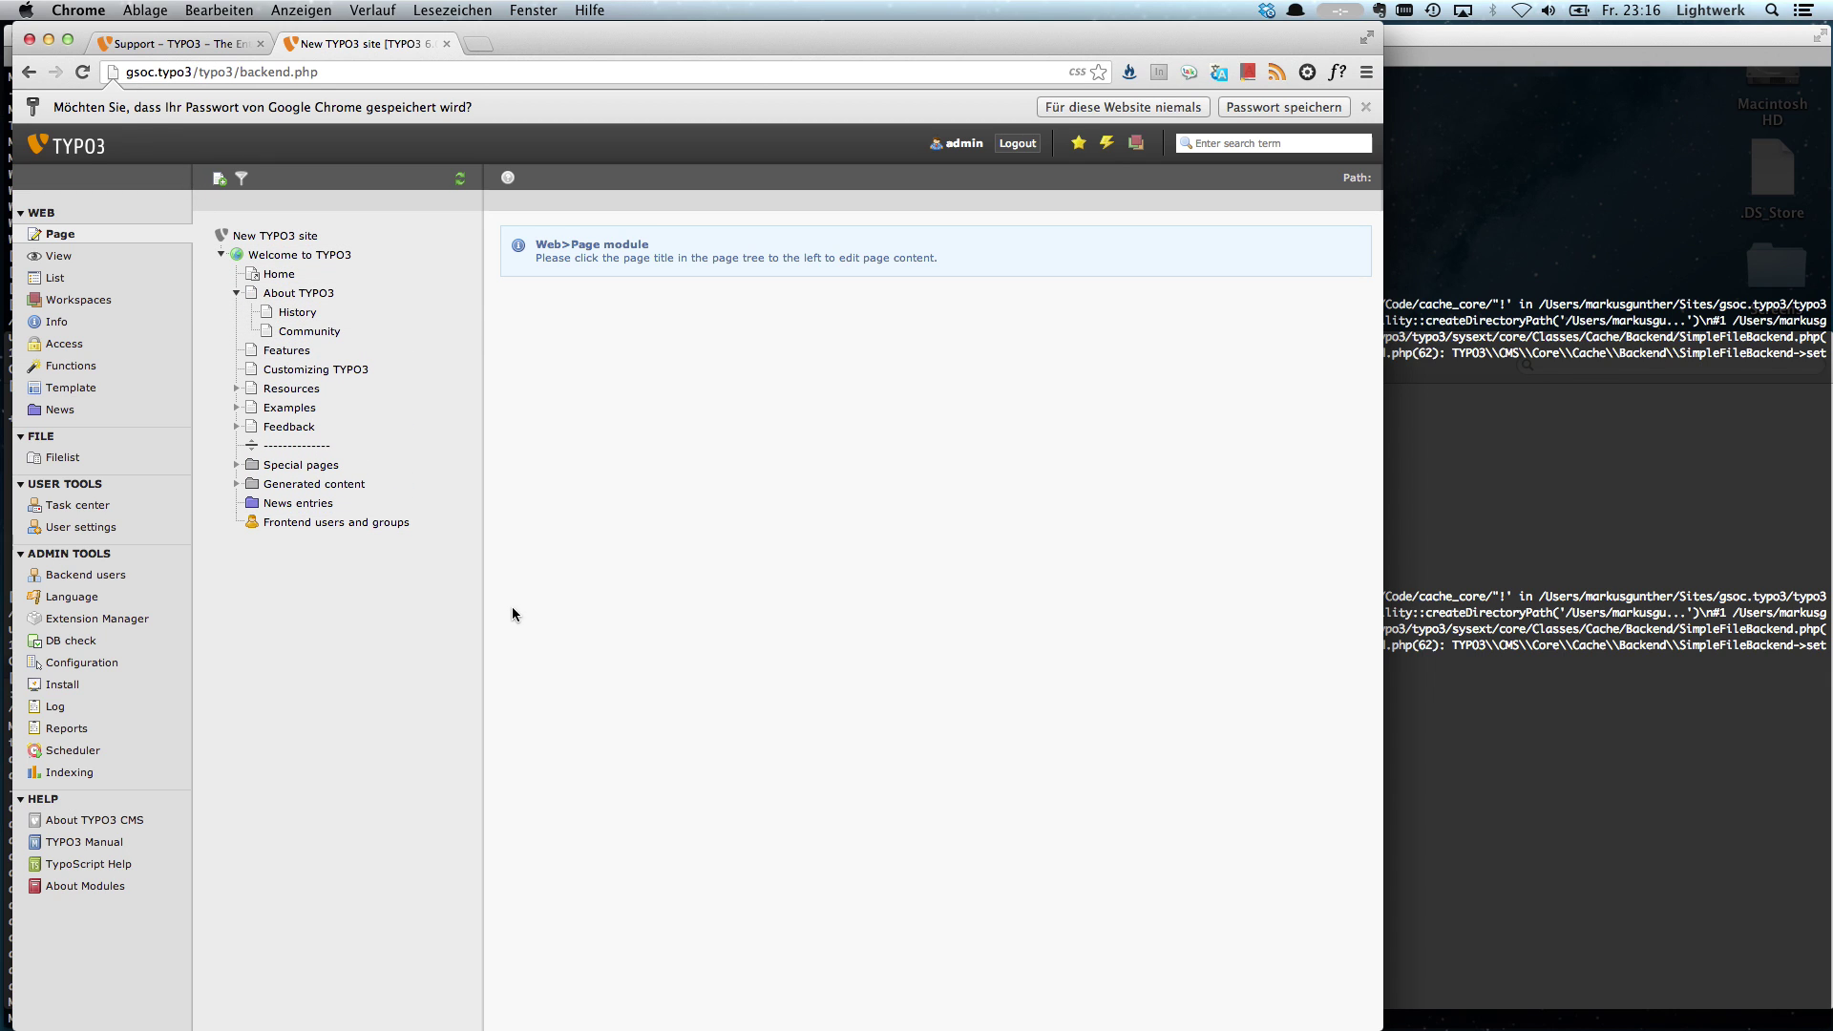
key("super+Tab")
key("super+Tab")
key("super+Tab")
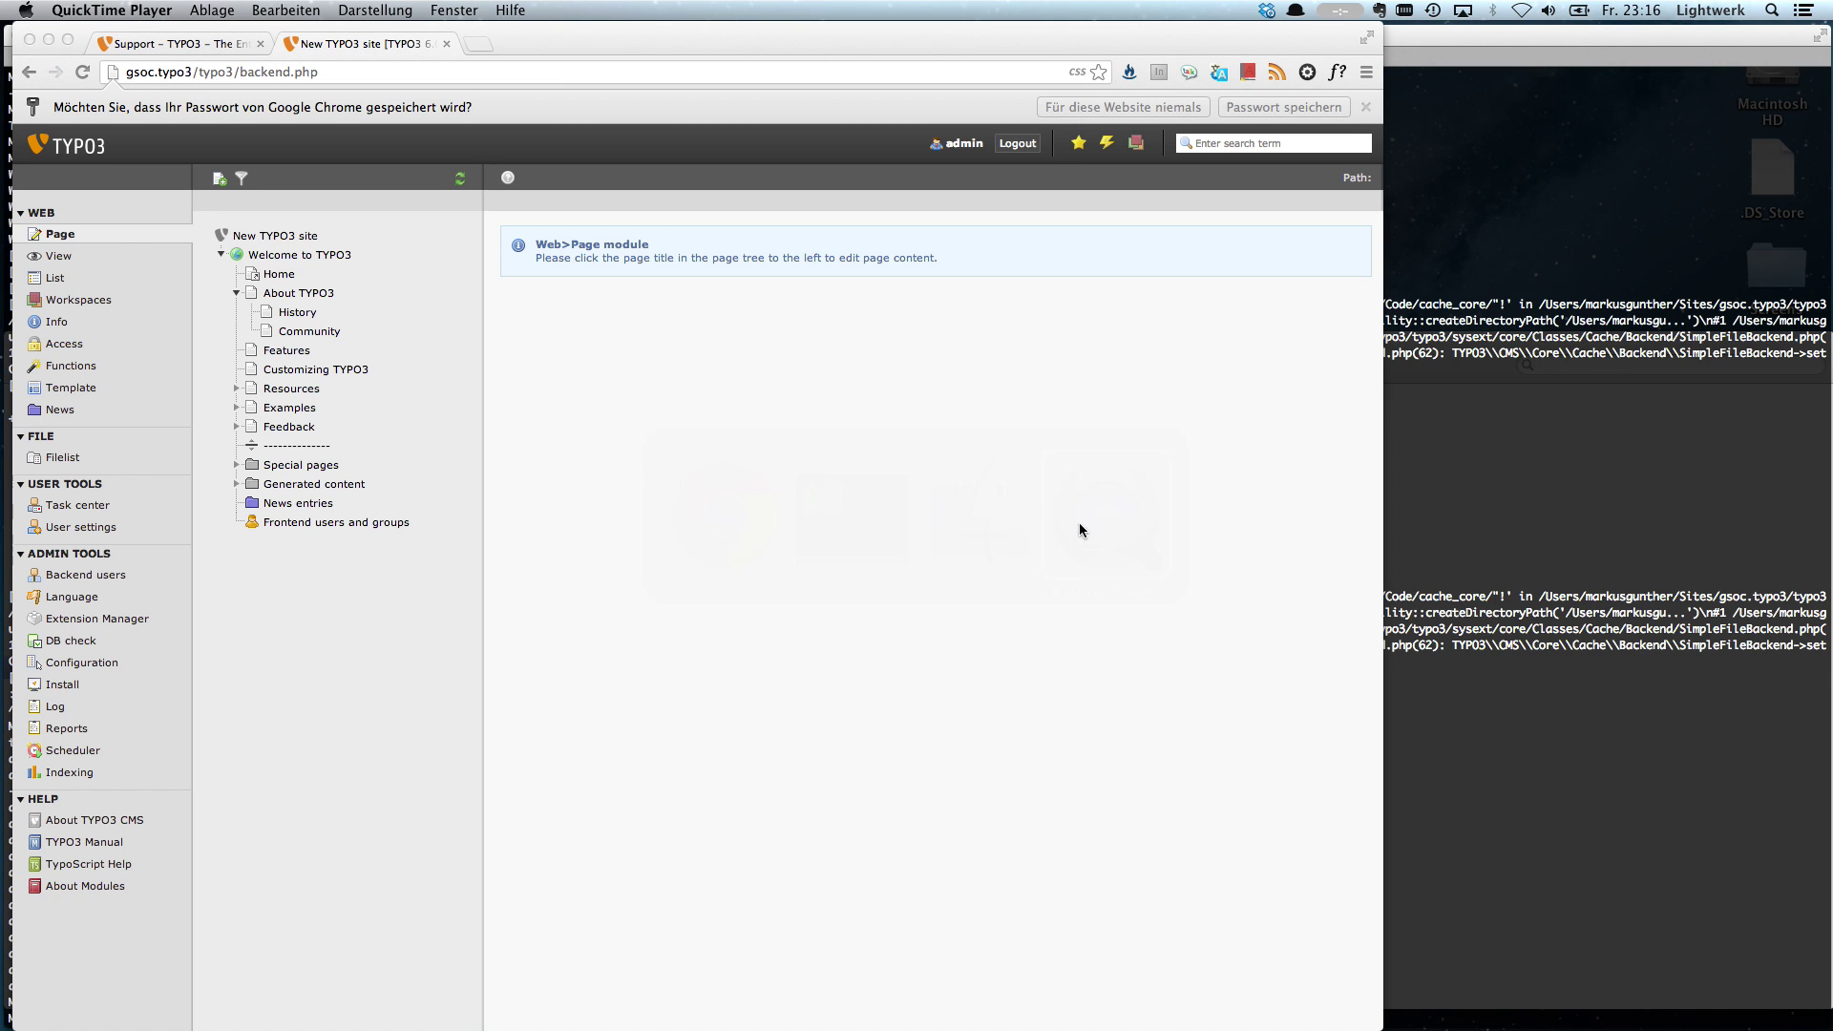